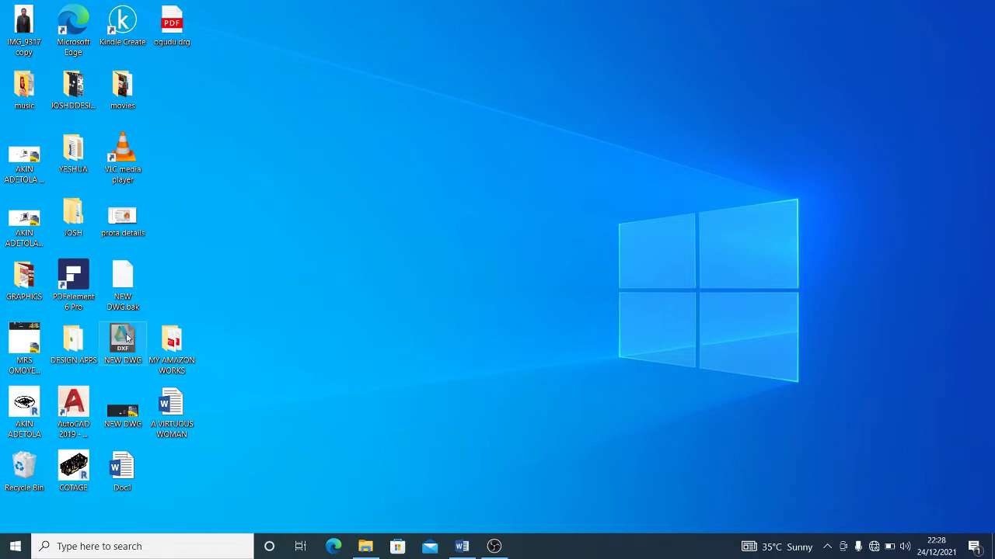
- Launch Orion 18 from the DESIGN APPS desktop folder and dismiss its welcome window
double_click(74, 346)
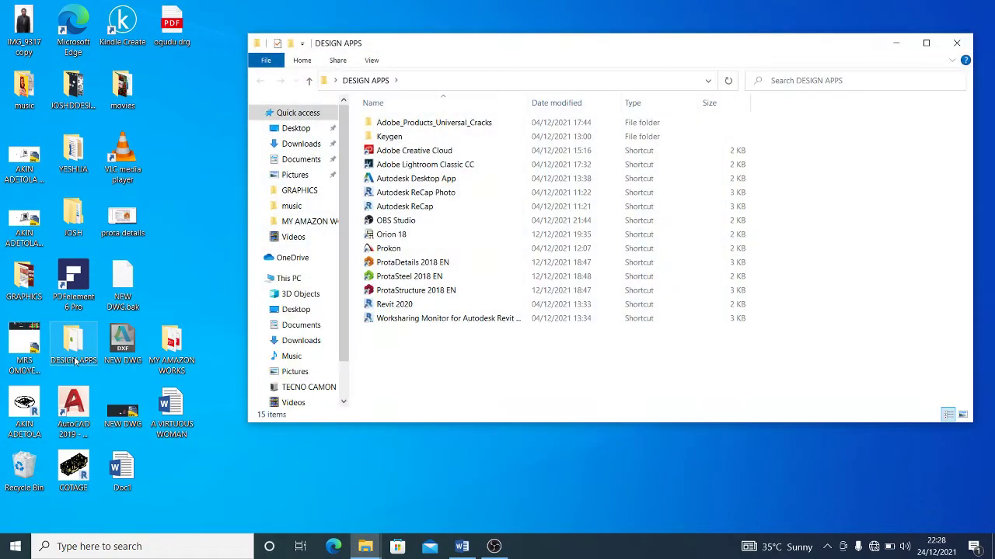
double_click(393, 235)
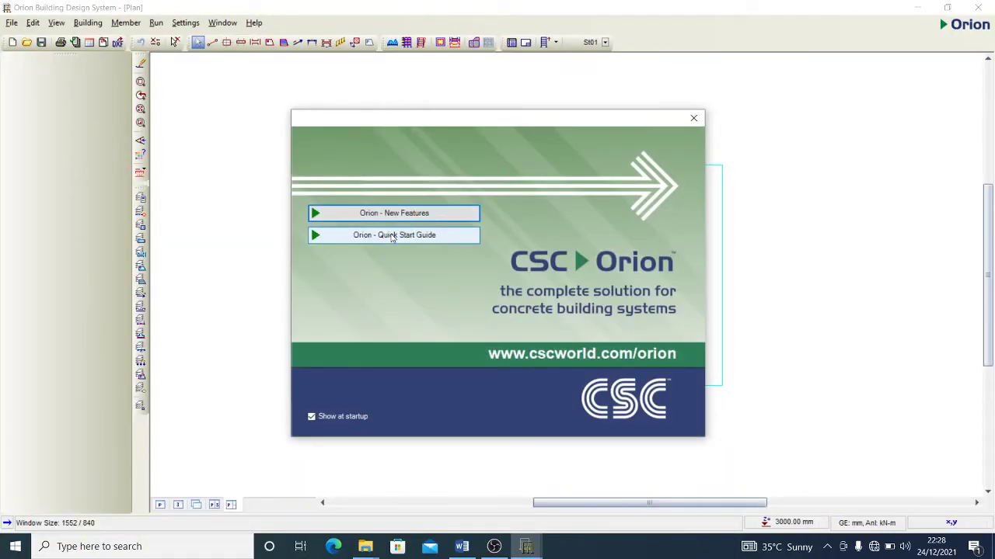
left_click(694, 118)
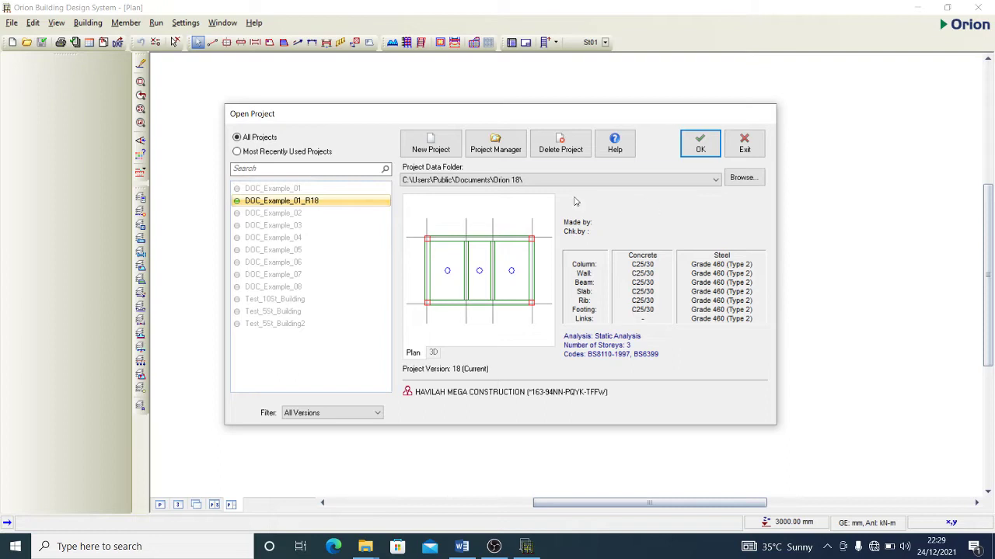
- Create a new project with the project code TUTORIAL
left_click(424, 151)
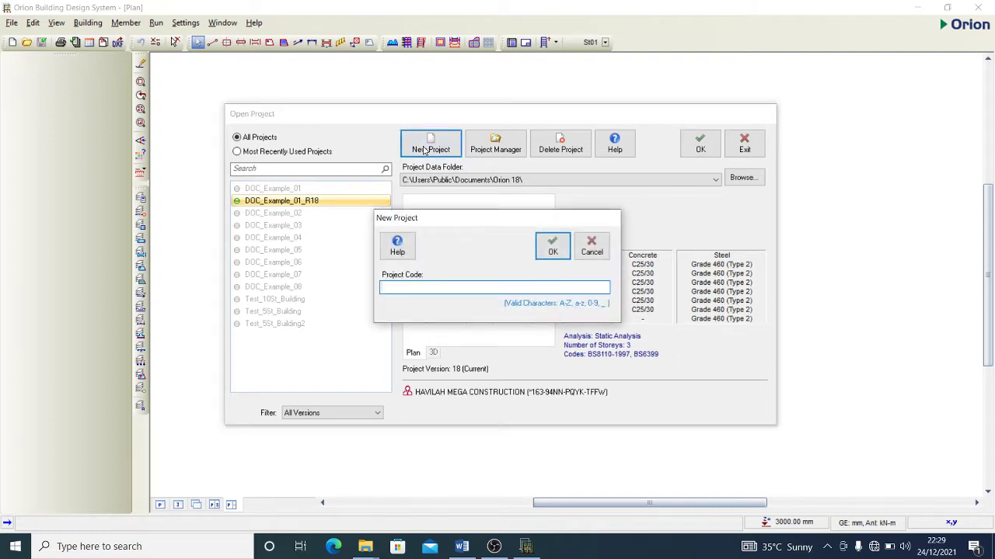
type("t")
type("TUTORI")
type("AL")
left_click(557, 260)
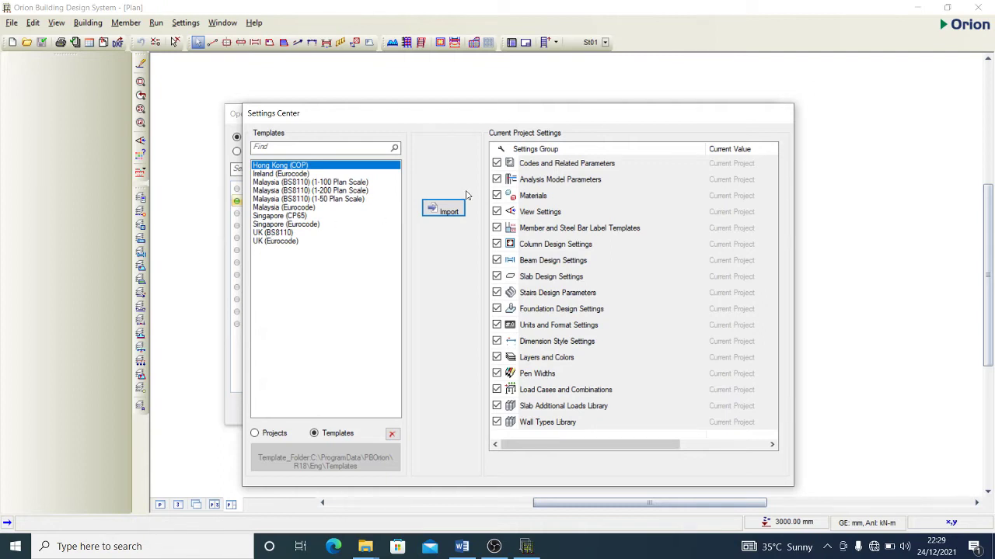
- Import all settings groups from the UK (BS8110) template into the project and dismiss the unrelated phone folder window
left_click(282, 439)
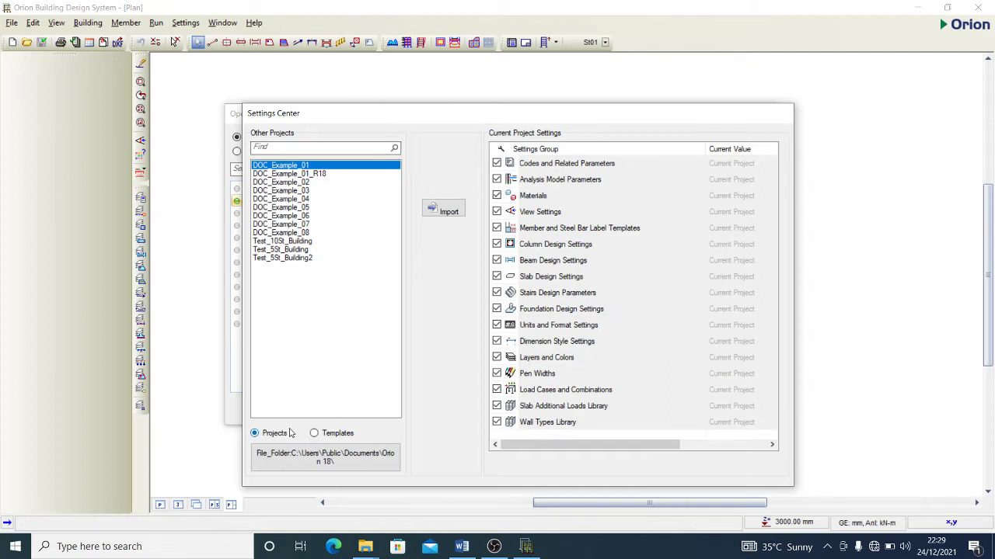
left_click(338, 435)
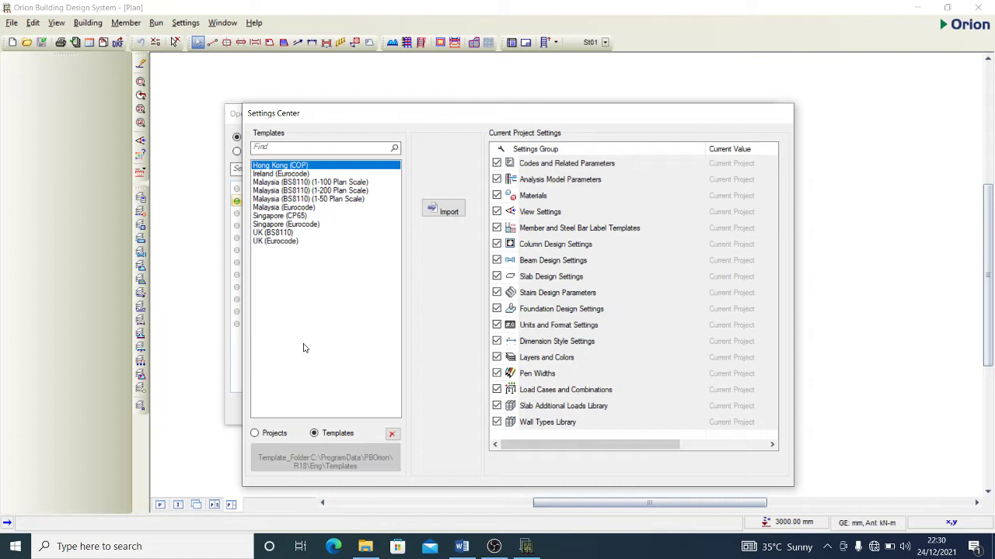
left_click(284, 225)
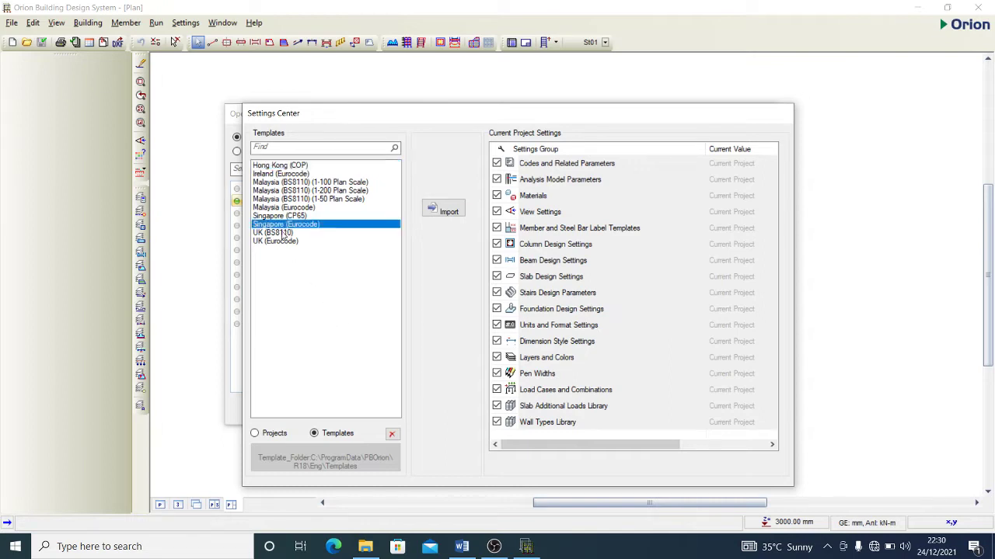
left_click(282, 233)
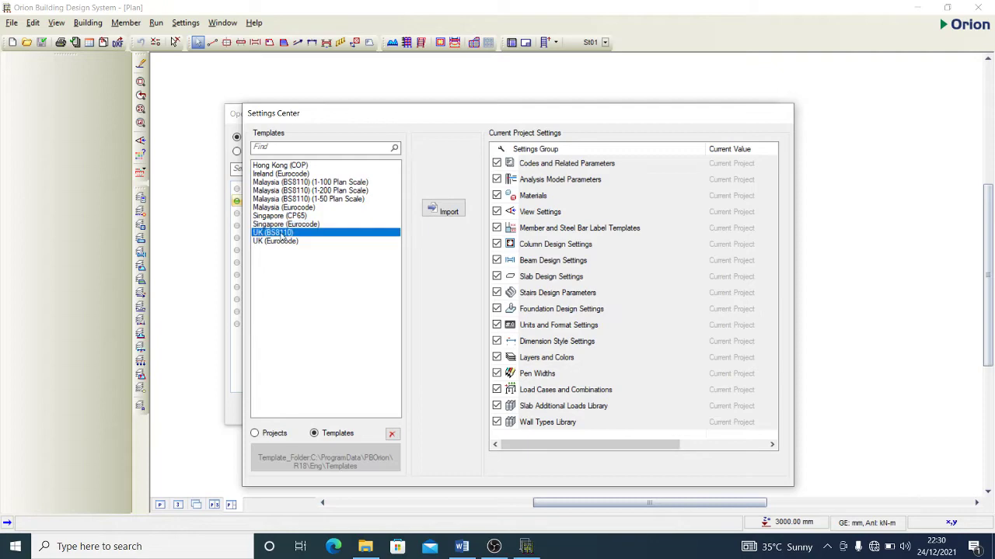
left_click(432, 210)
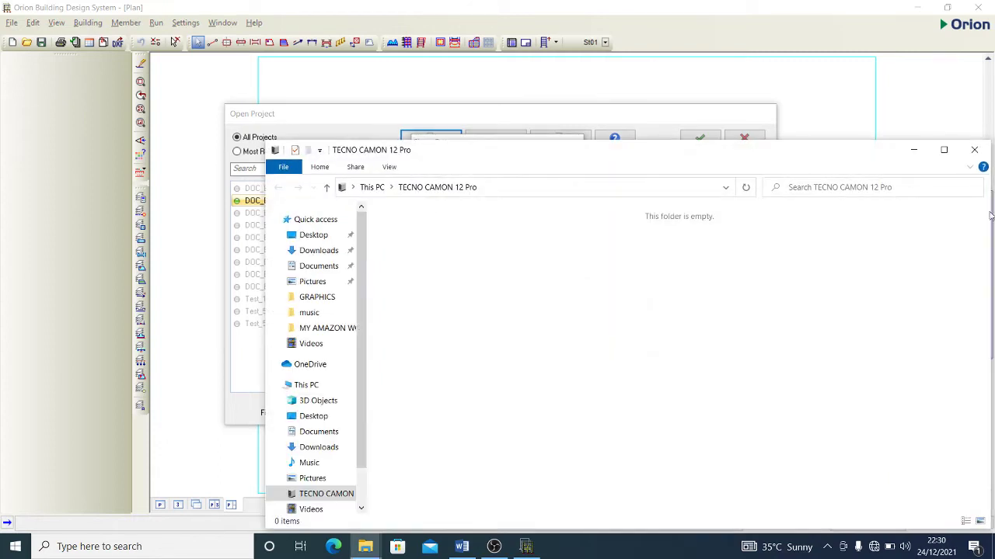
left_click(974, 150)
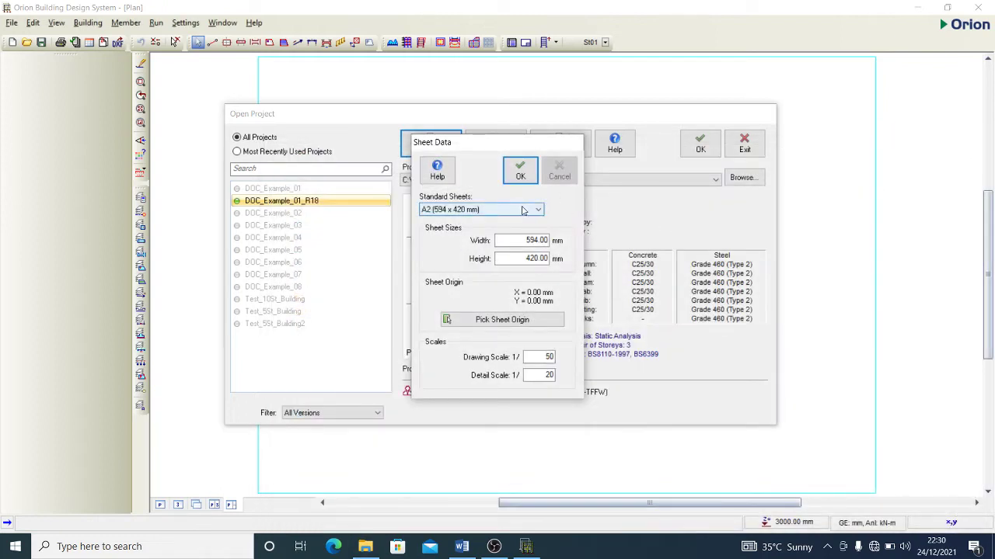
- Set the drawing sheet to the standard A0 (1188 x 840 mm) size
left_click(523, 210)
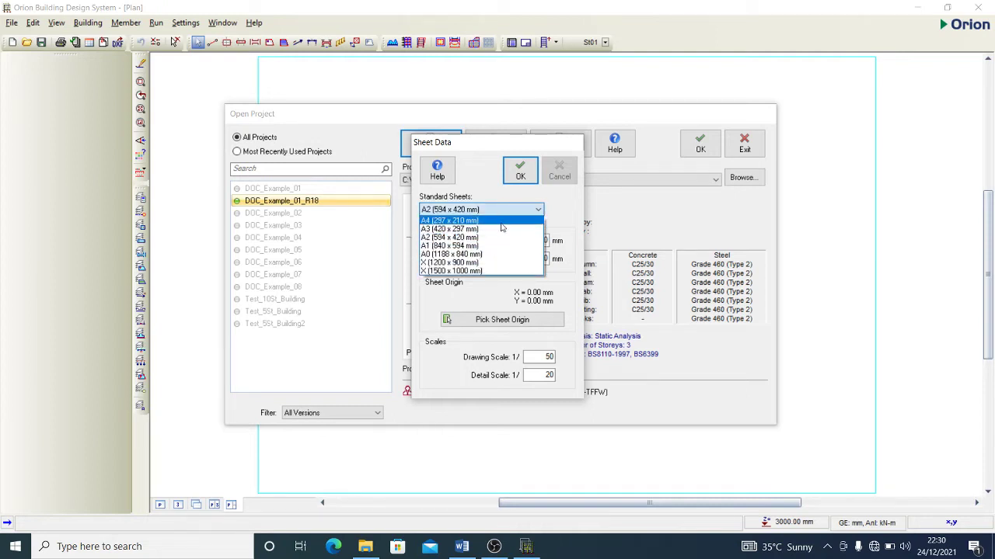
left_click(468, 256)
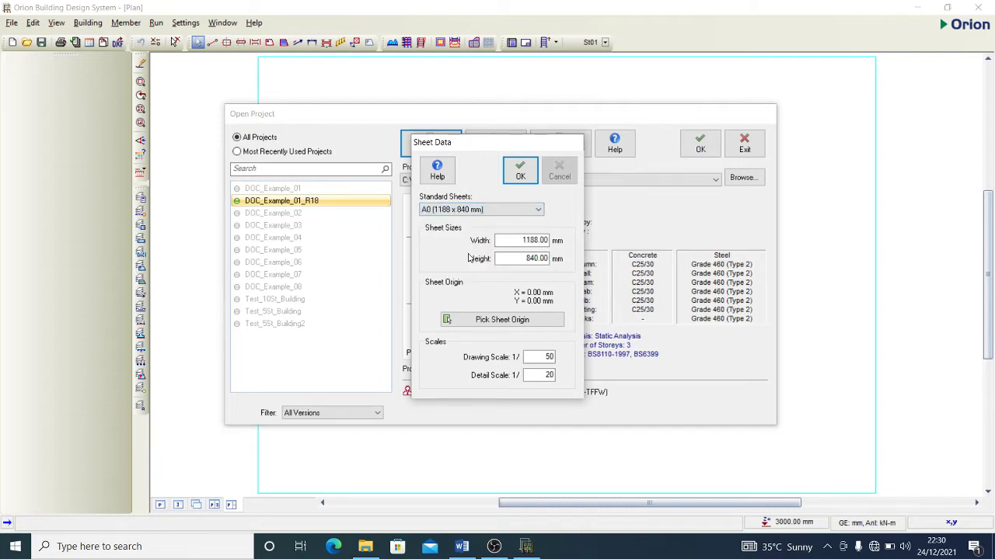
left_click(516, 179)
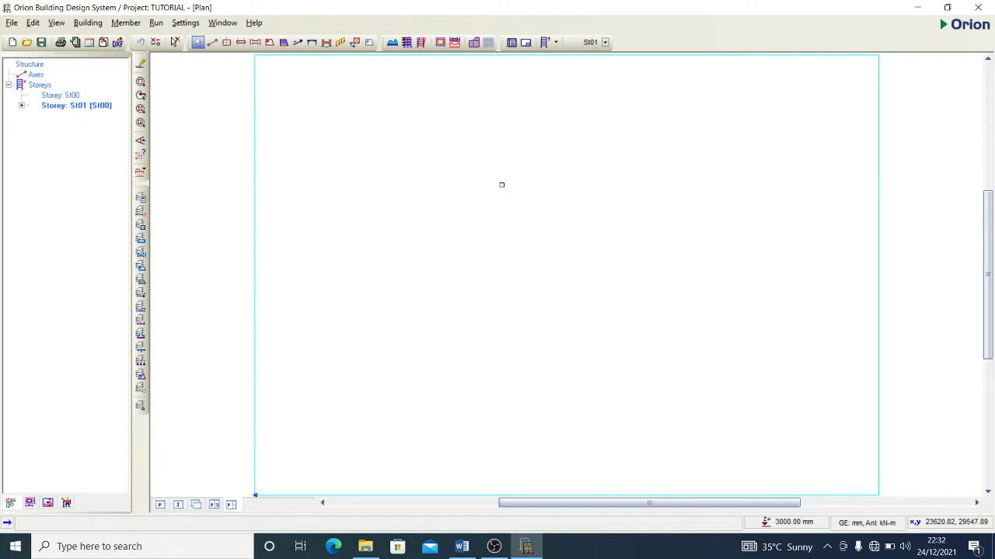
left_click(213, 44)
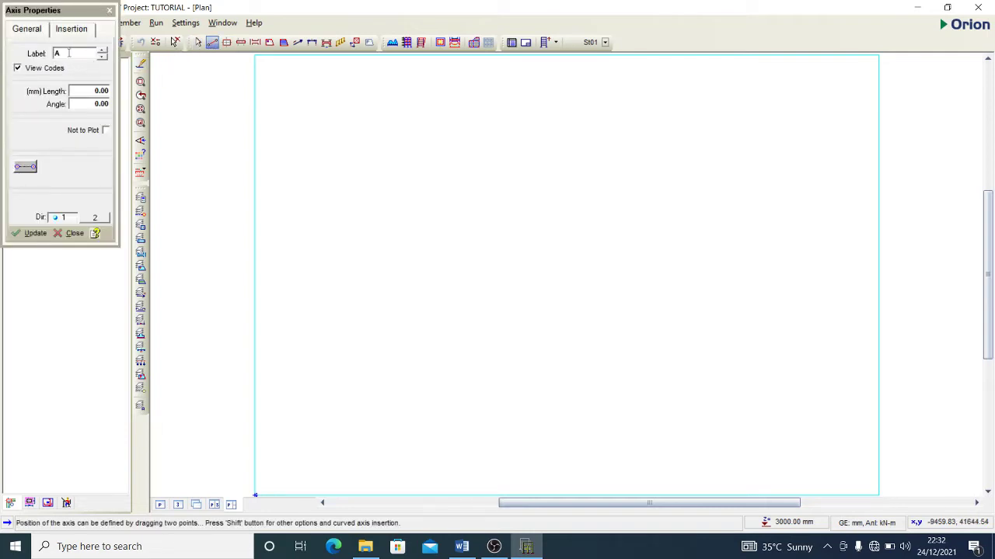
left_click(337, 100)
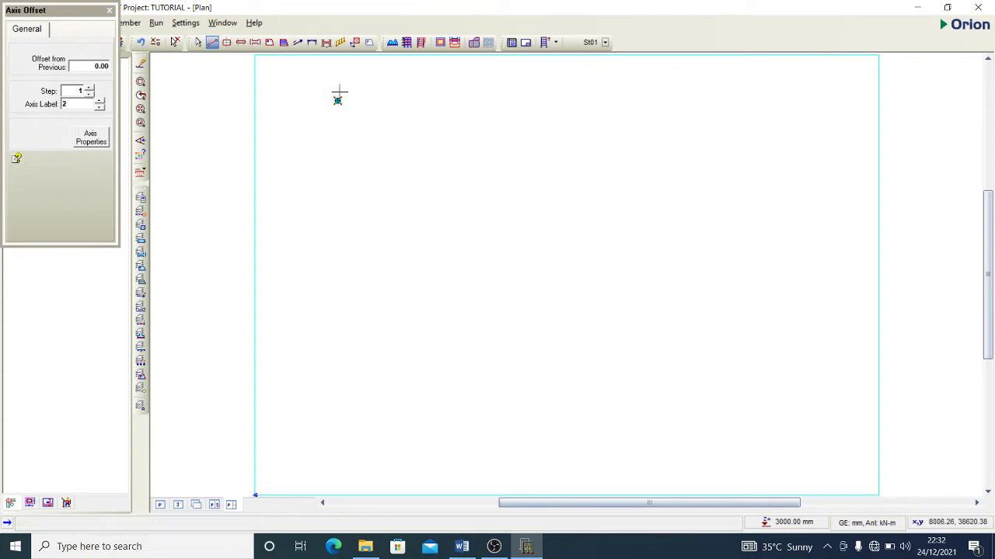
scroll(340, 99, "up", 2)
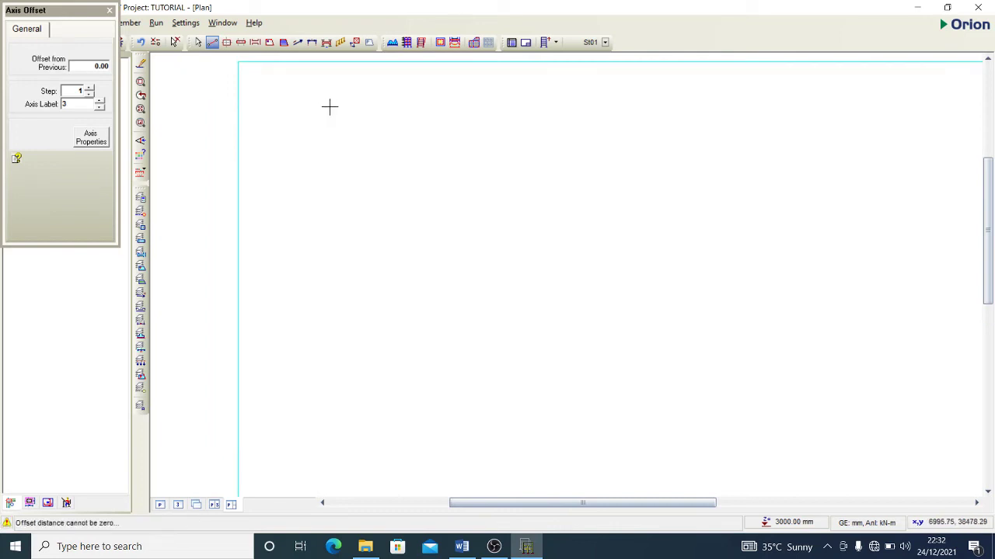
left_click_drag(330, 104, 350, 478)
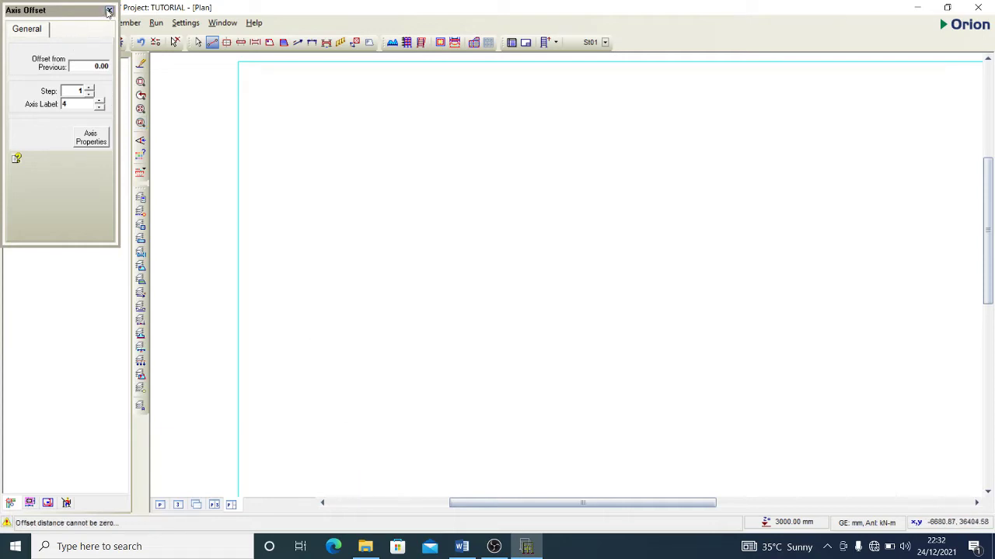
left_click(109, 11)
- Draw vertical axis 1 in direction 2, about 26000 mm long, near the left edge of the sheet
left_click(212, 42)
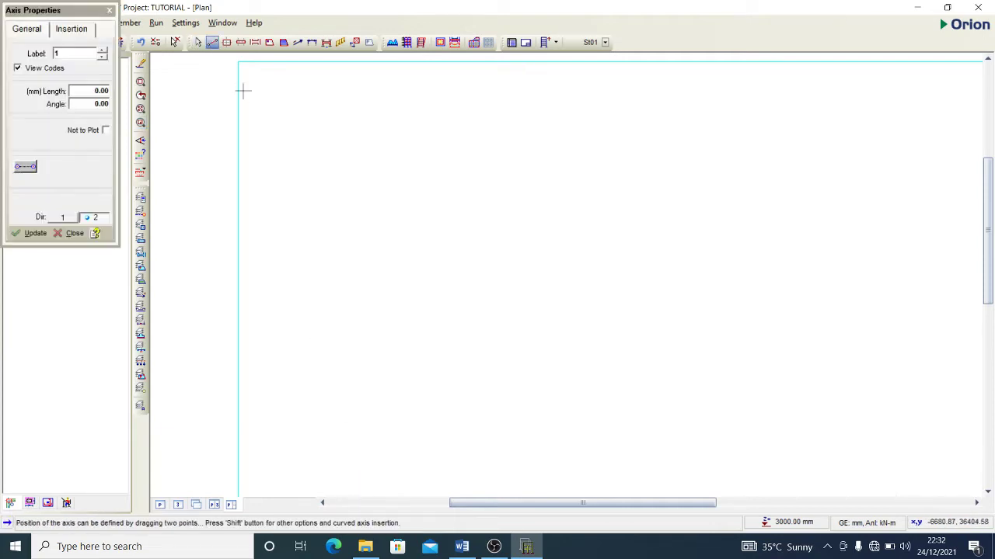
mouse_move(334, 110)
left_mouse_down()
mouse_move(334, 275)
mouse_move(351, 437)
mouse_move(347, 462)
mouse_move(342, 455)
left_mouse_up()
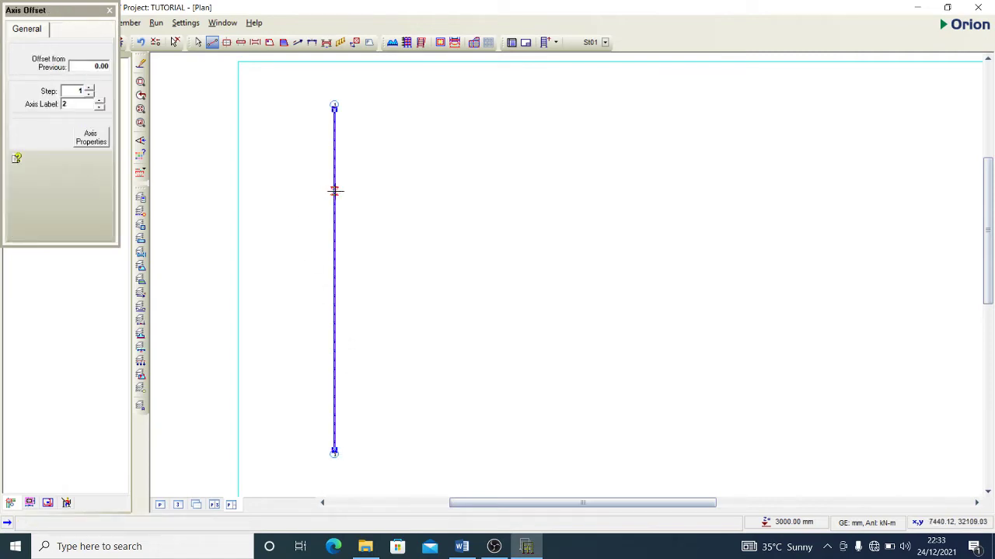
- Offset axis 1 to the right three times at 5000 mm spacing, then end axis insertion and clear the selection
right_click(346, 148)
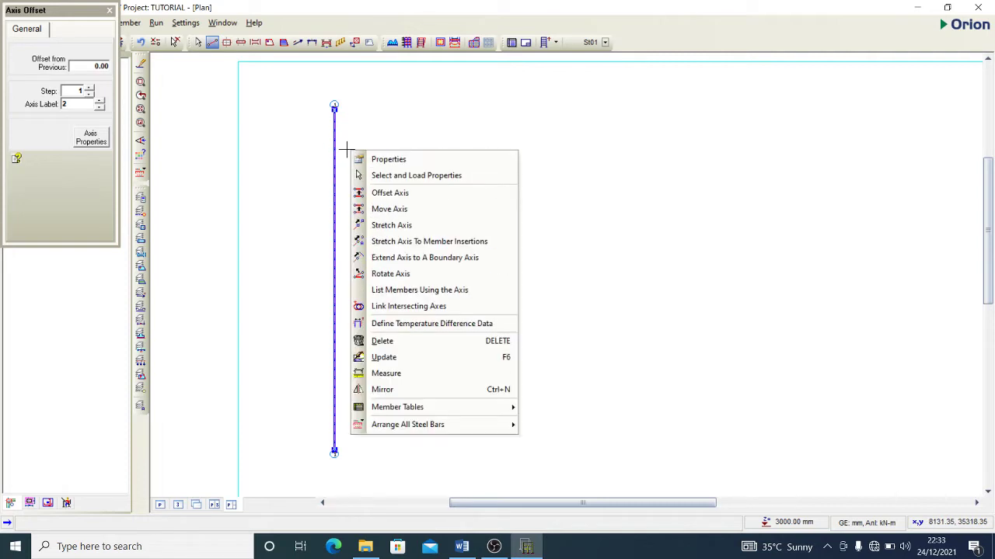
left_click(388, 209)
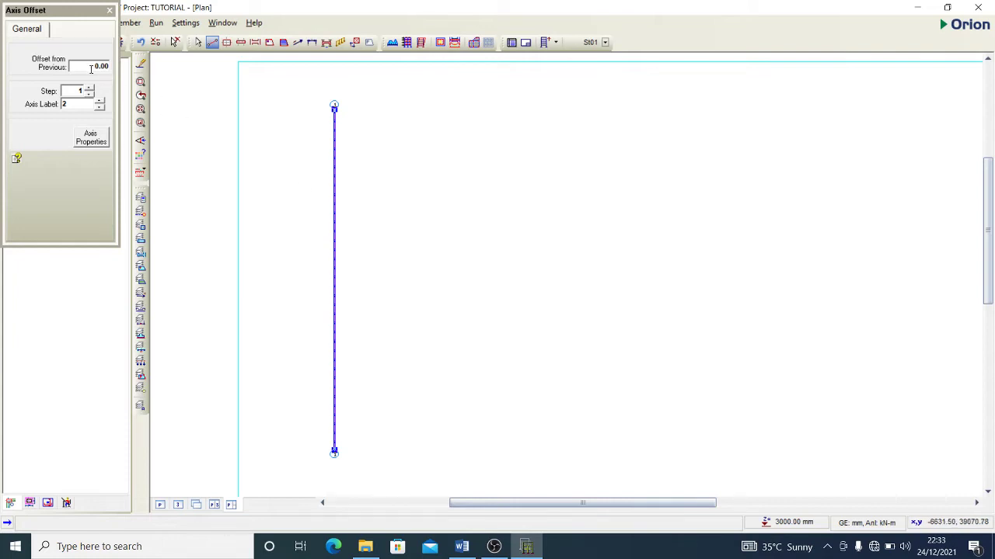
double_click(88, 67)
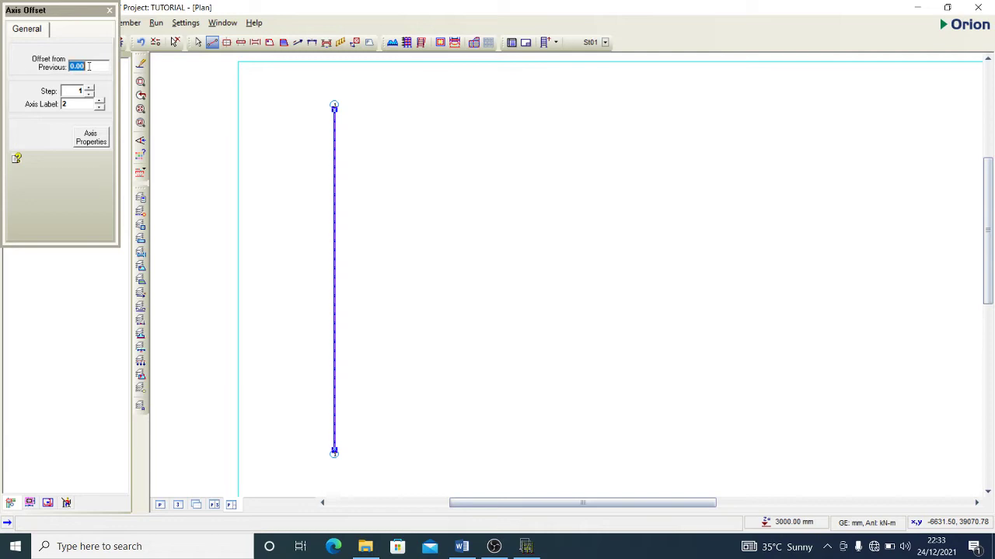
type("5000")
left_click(446, 212)
left_click(446, 212)
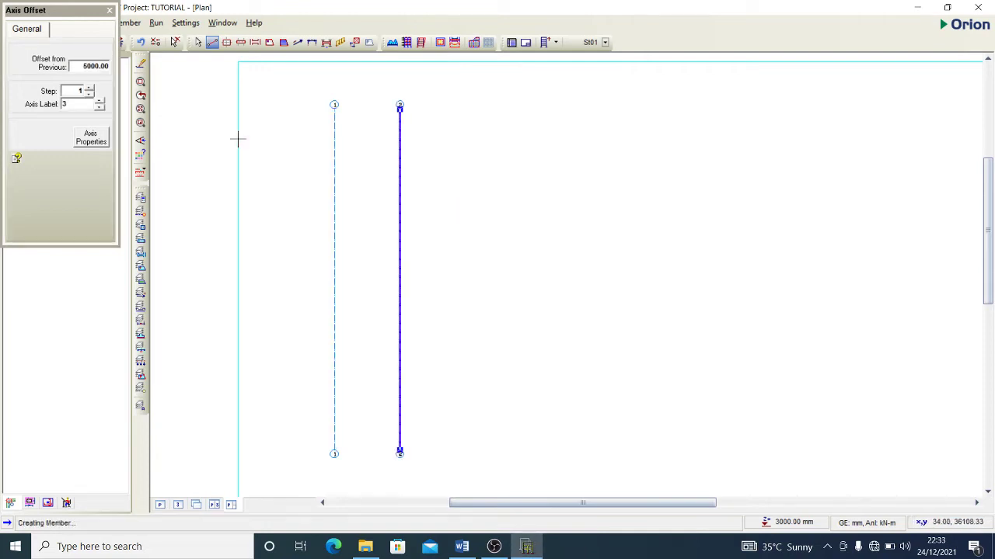
left_click(483, 179)
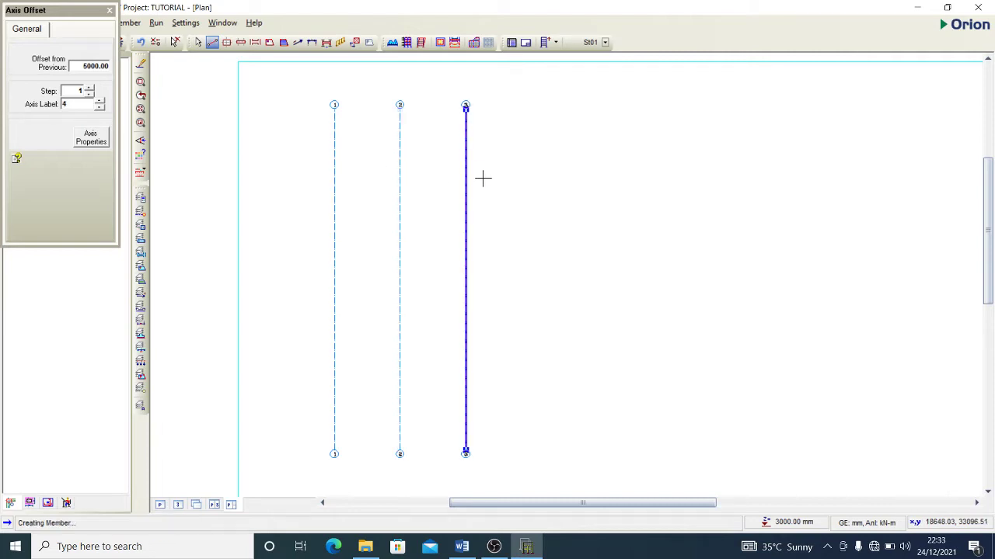
left_click(520, 184)
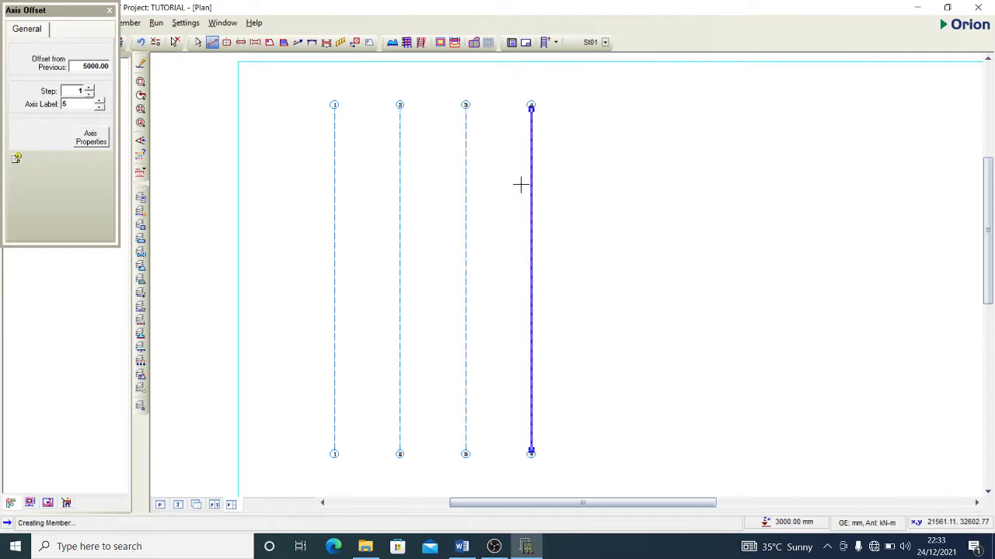
left_click(109, 13)
scroll(423, 118, "up", 2)
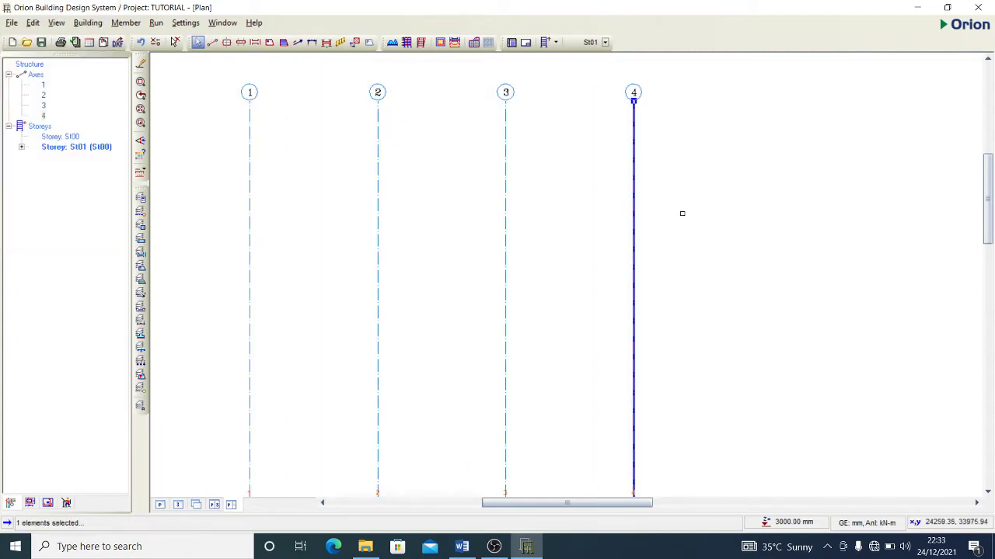
scroll(687, 217, "down", 1)
key("Escape")
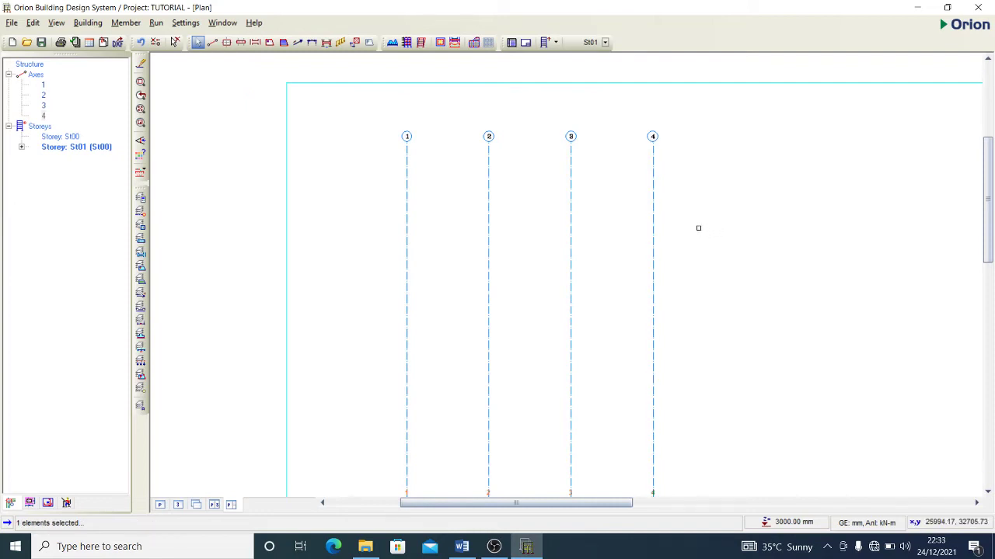
- Draw a horizontal axis labelled A across the upper part of the four vertical axes, extending past both outer ones
left_click(211, 43)
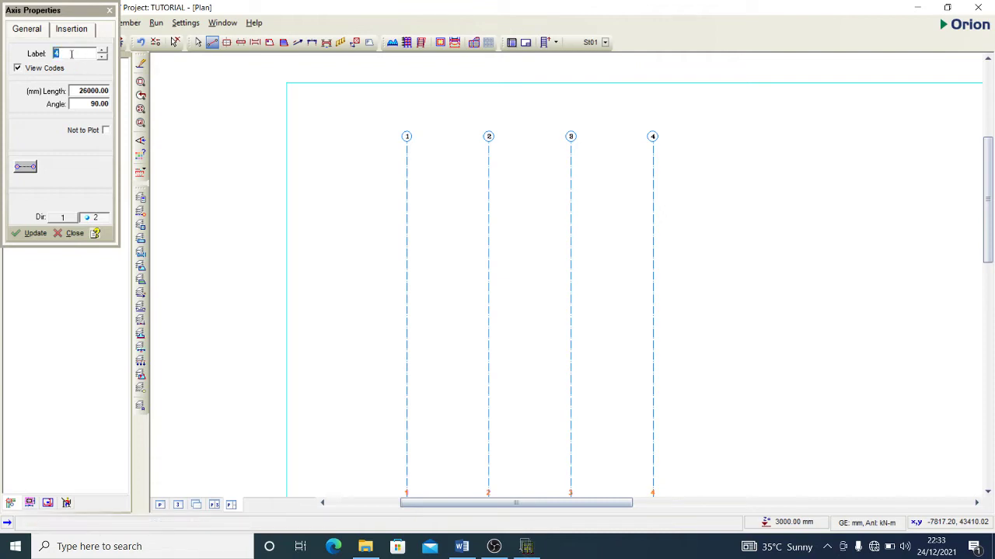
double_click(70, 53)
type("A")
left_click(331, 205)
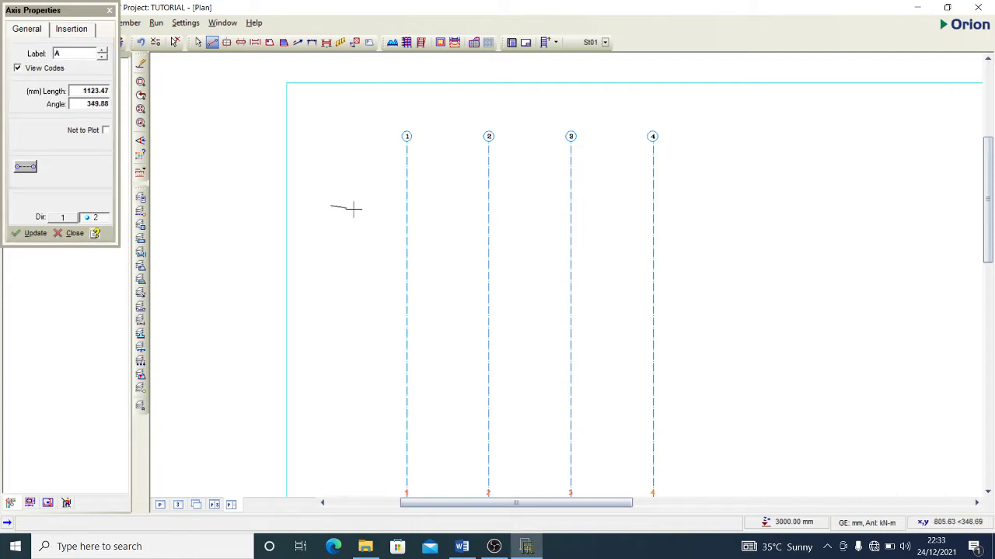
left_click(794, 202)
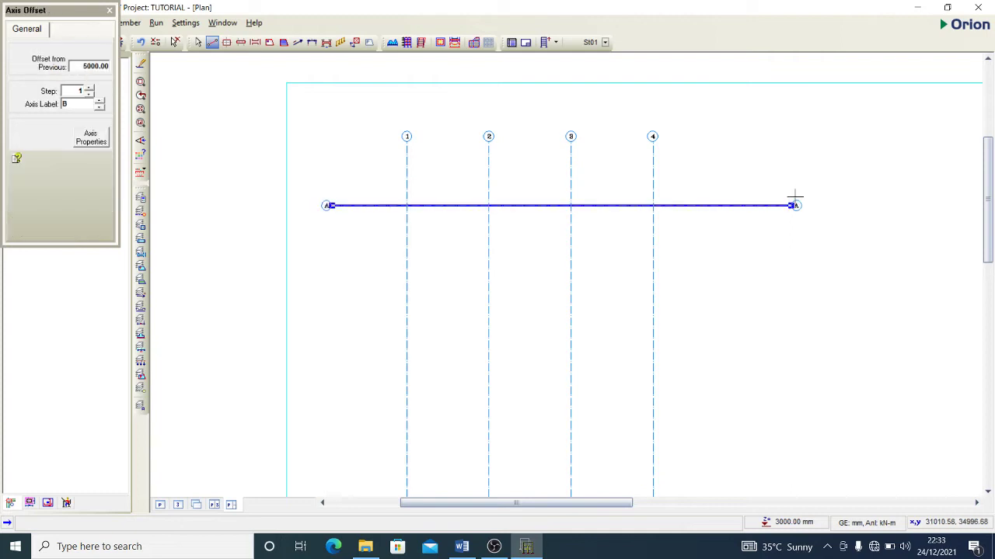
- Offset axis A downward once by 5000 mm
scroll(572, 230, "up", 1)
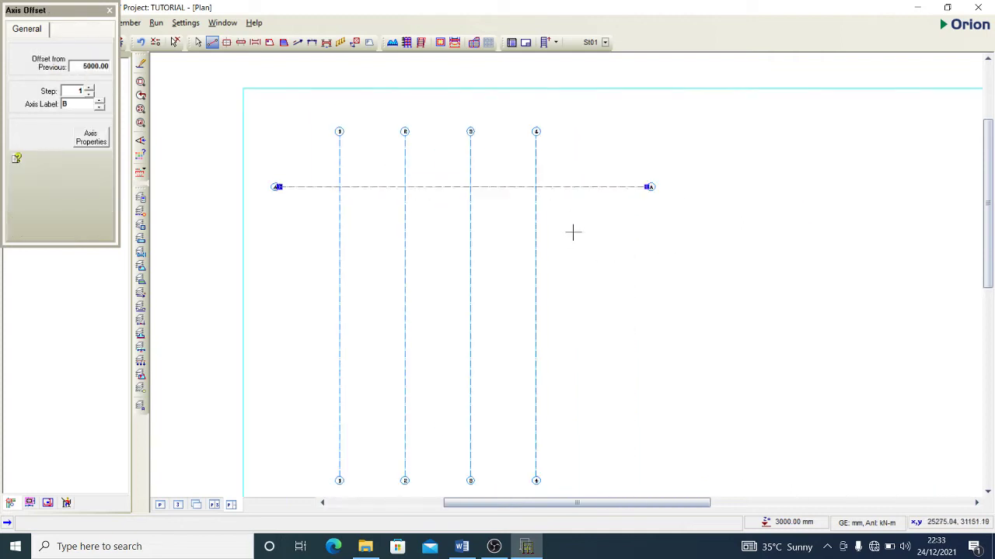
right_click(577, 218)
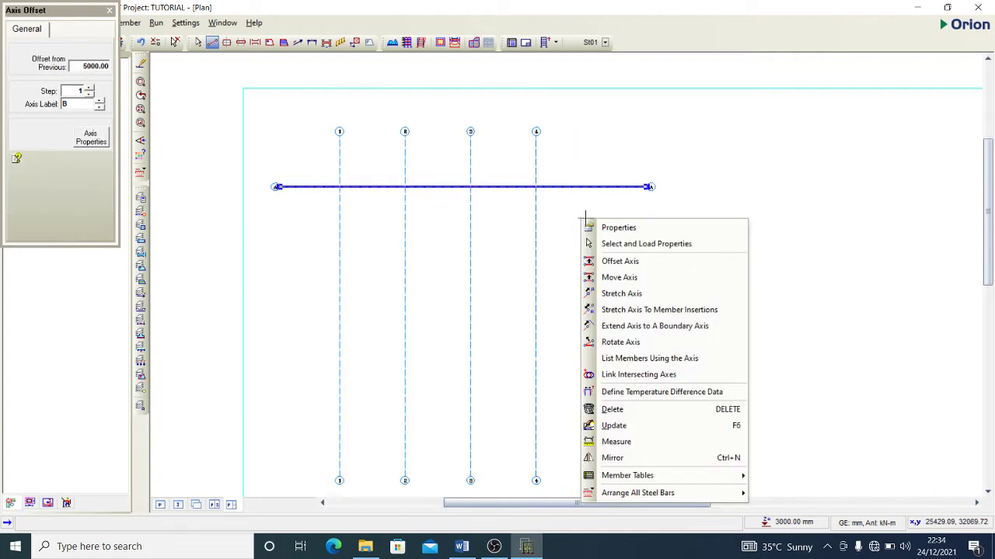
left_click(610, 262)
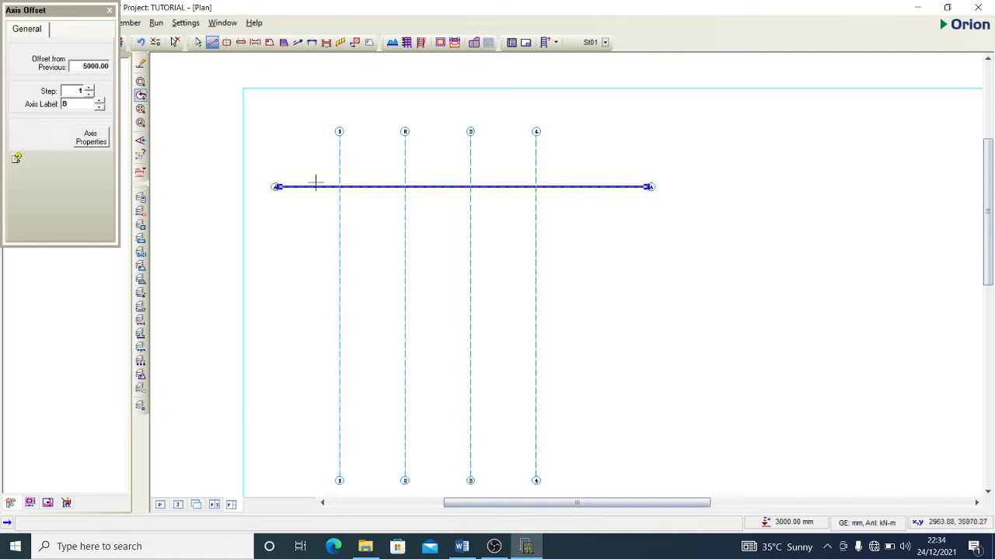
left_click(586, 258)
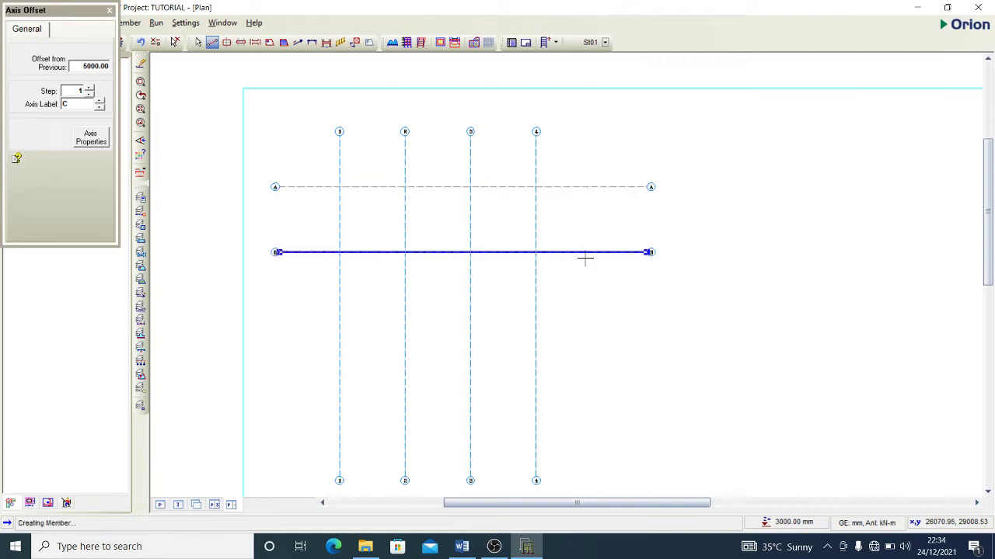
- Offset axis B downward three times at 5000 mm spacing to add axes C, D and E, ending axis insertion and clearing the selection
left_click(606, 329)
left_click(607, 334)
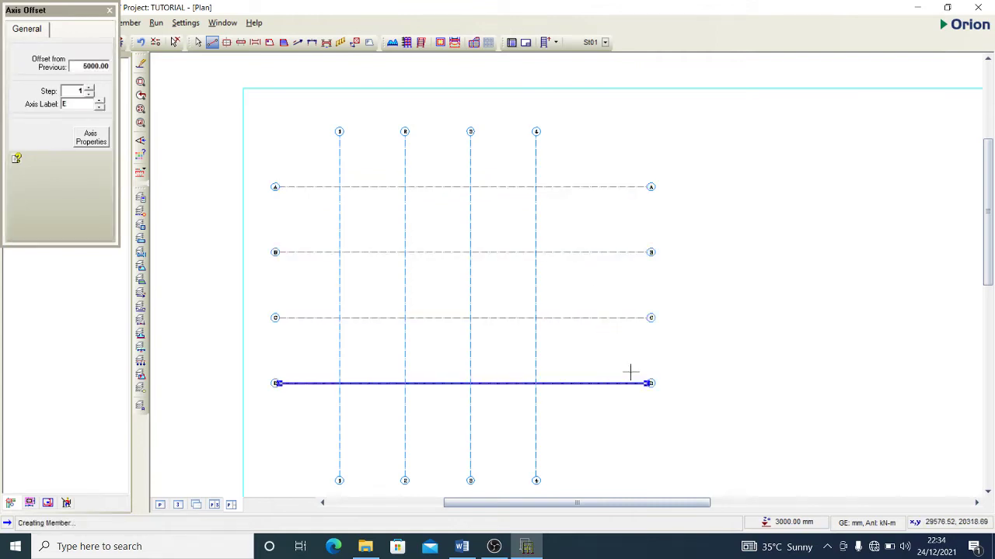
left_click(630, 446)
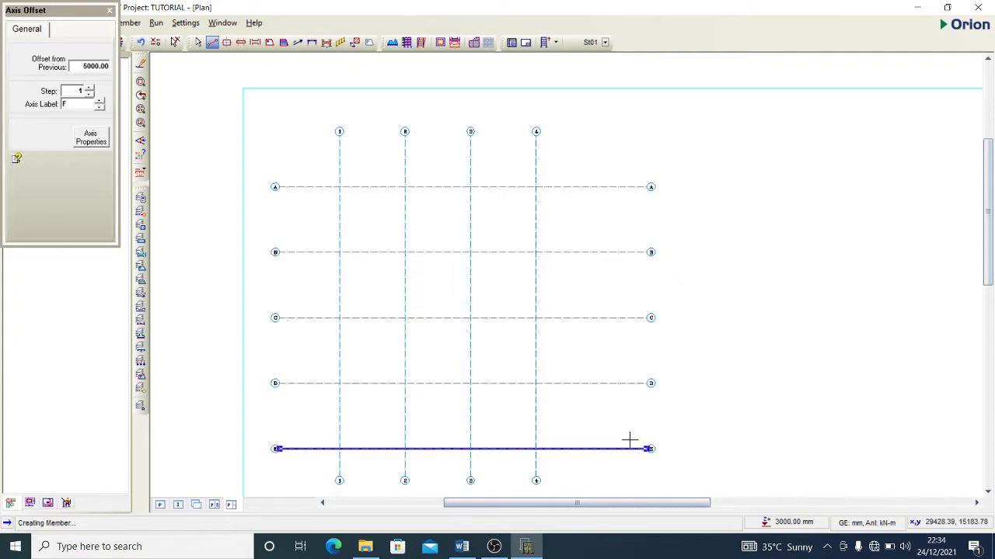
left_click(110, 10)
key("Escape")
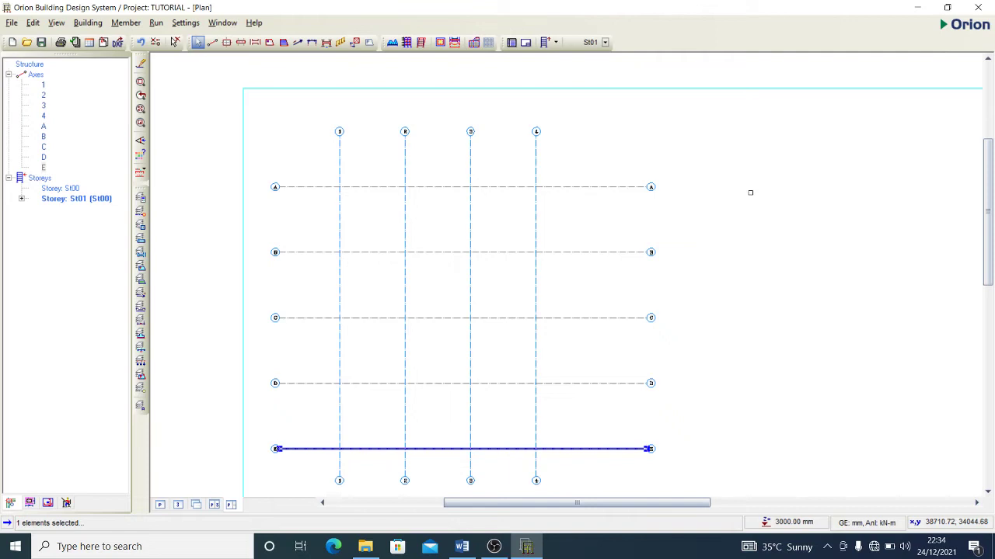
scroll(268, 308, "down", 2)
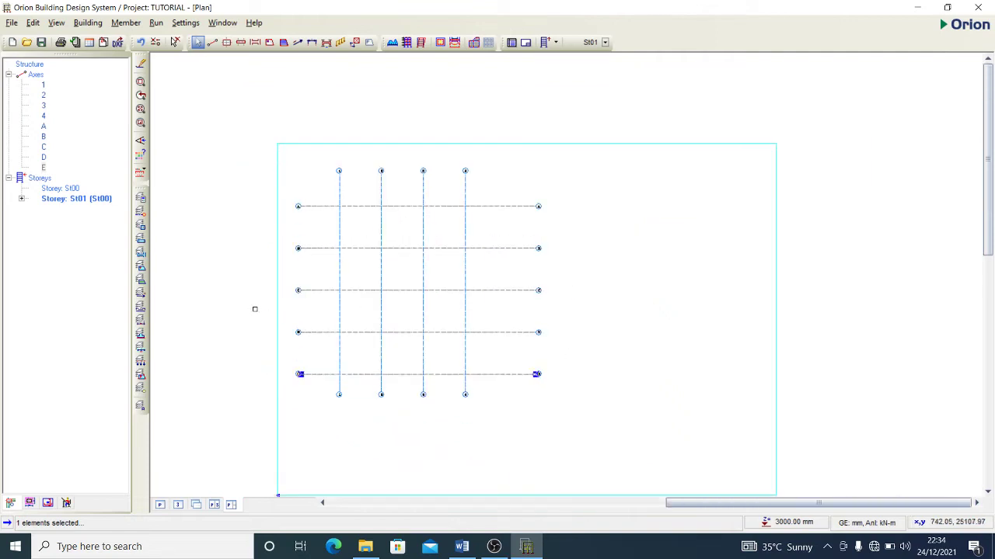
scroll(730, 280, "up", 1)
key("Escape")
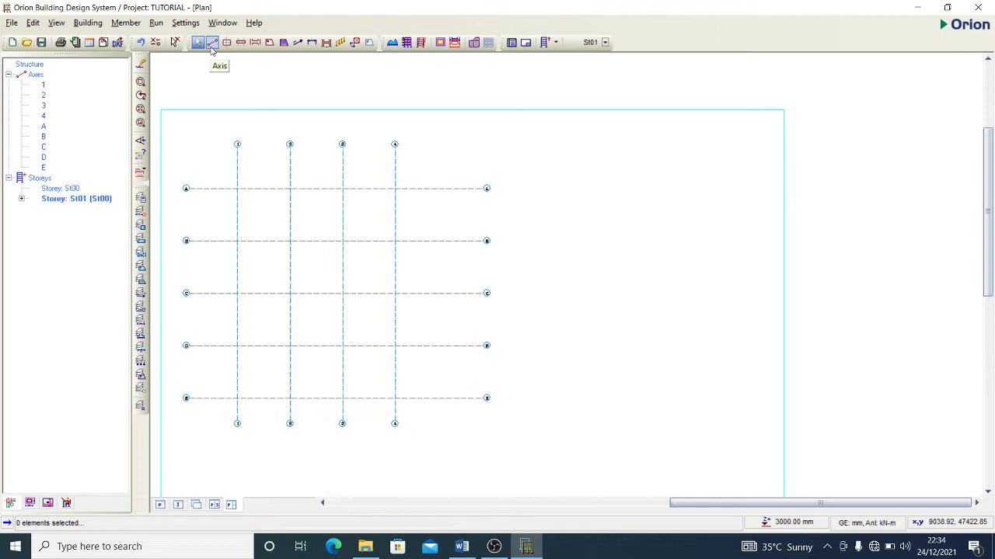
right_click(36, 78)
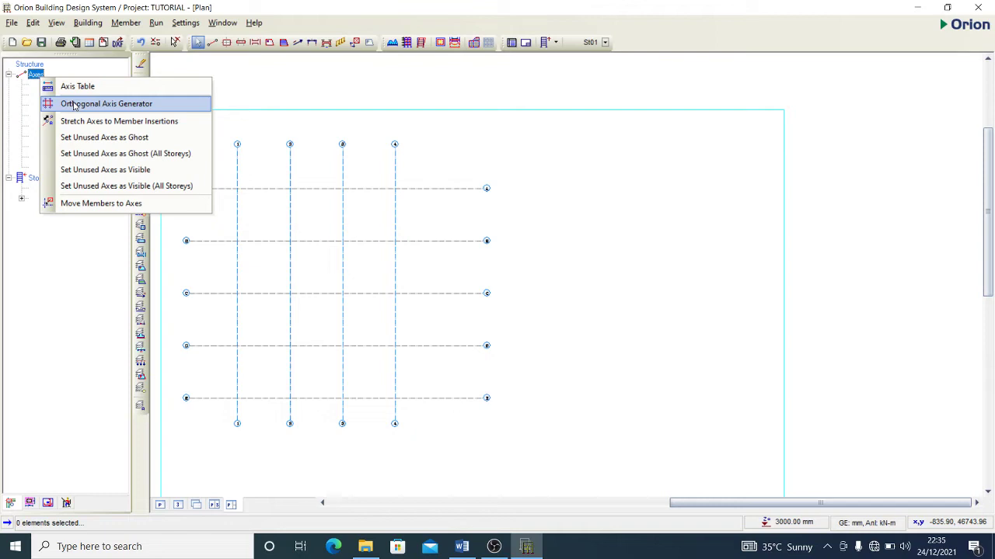
left_click(75, 104)
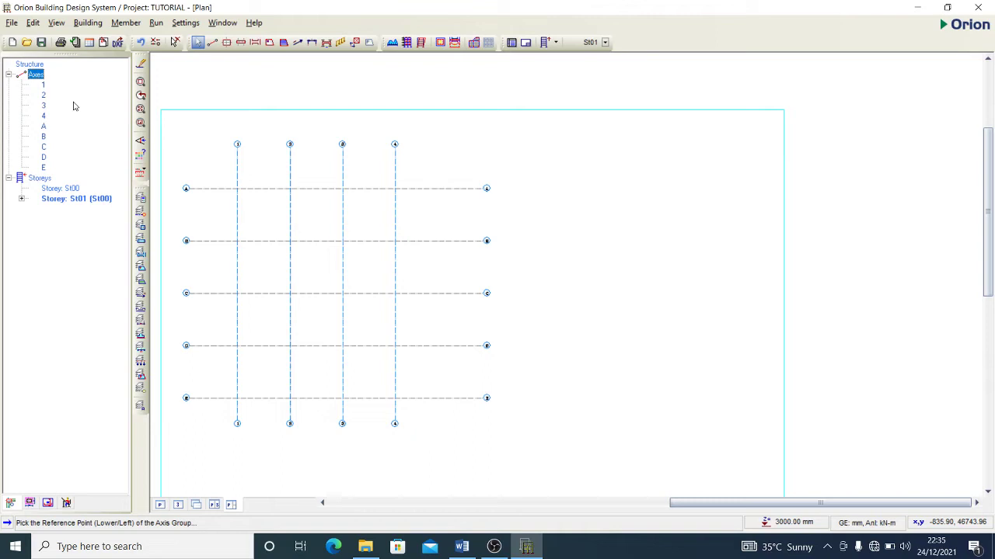
right_click(36, 75)
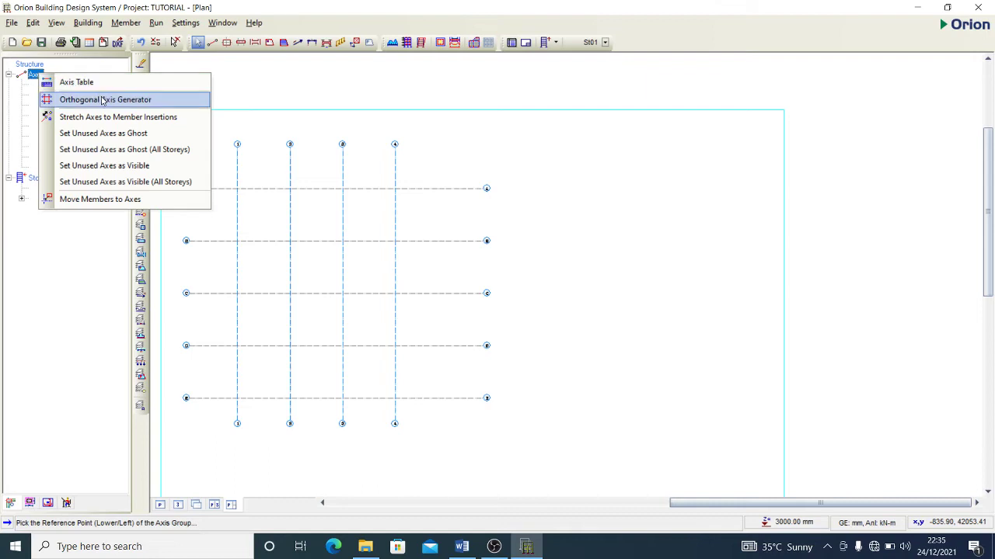
left_click(101, 101)
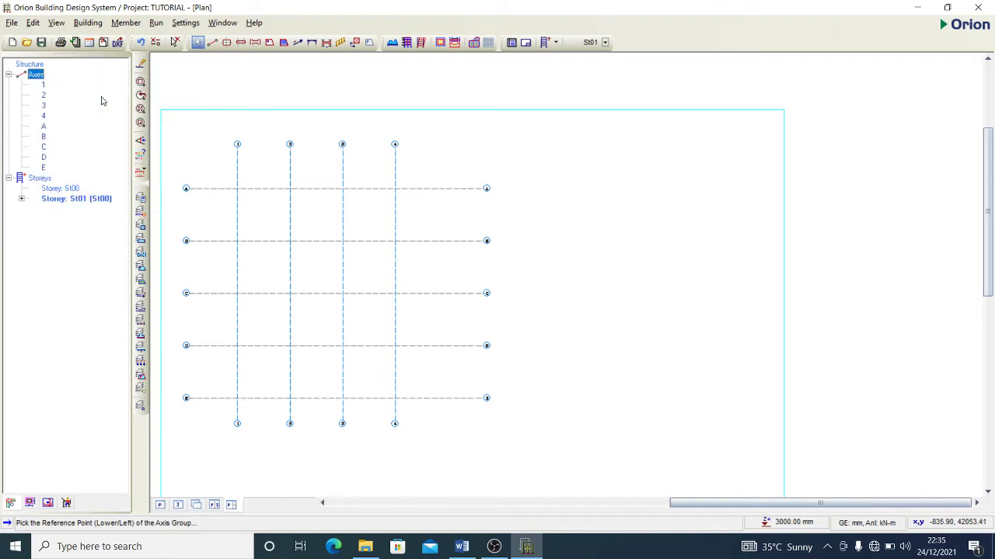
left_click(562, 192)
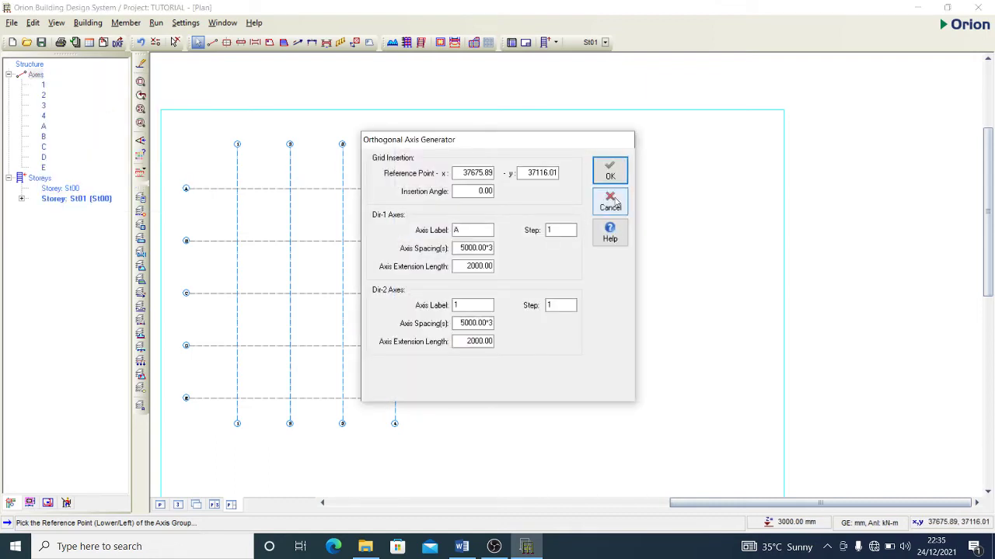
left_click(611, 203)
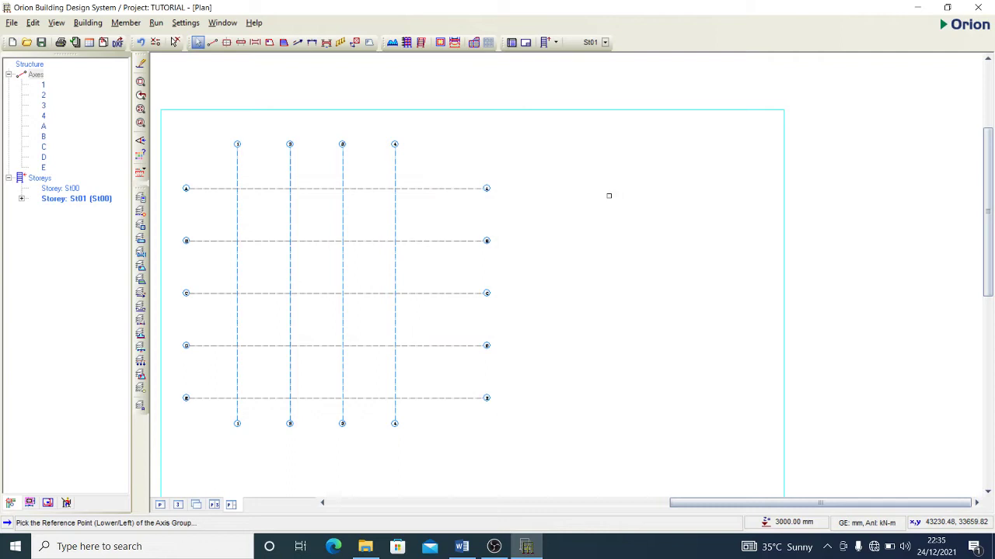
- Generate a second orthogonal axis grid beside the existing one with spacings of 5000.00*4 in direction 1 and 5000.00*3 in direction 2
left_click(35, 75)
right_click(35, 74)
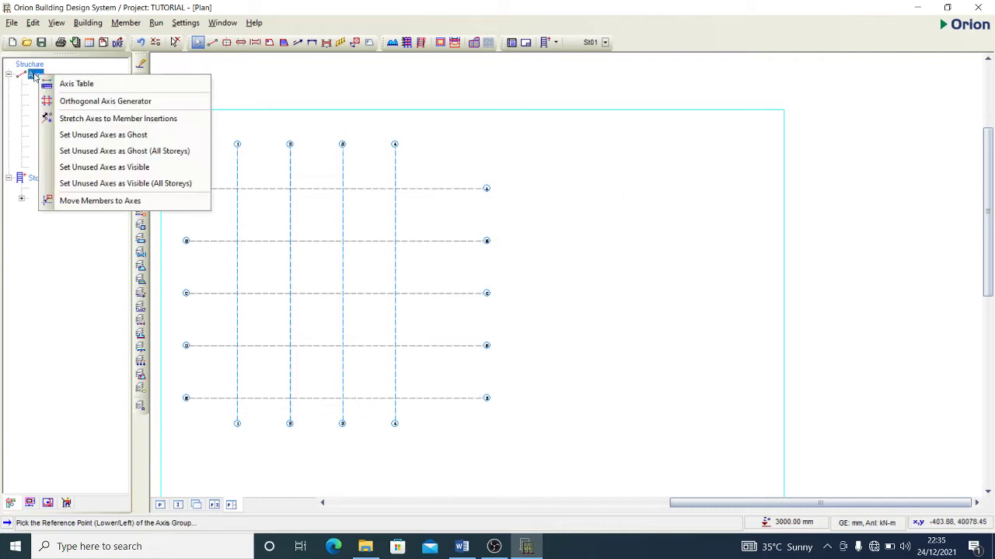
left_click(124, 101)
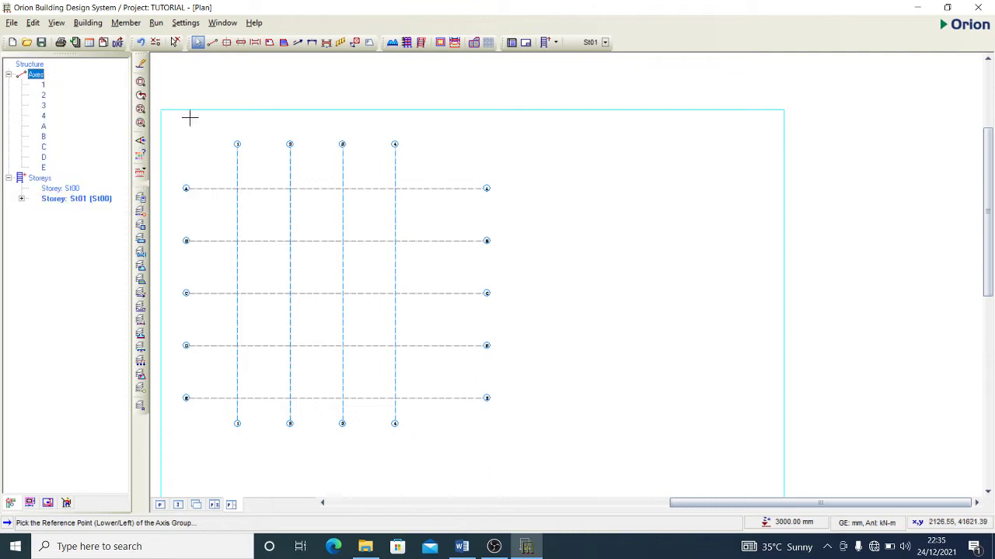
left_click(561, 167)
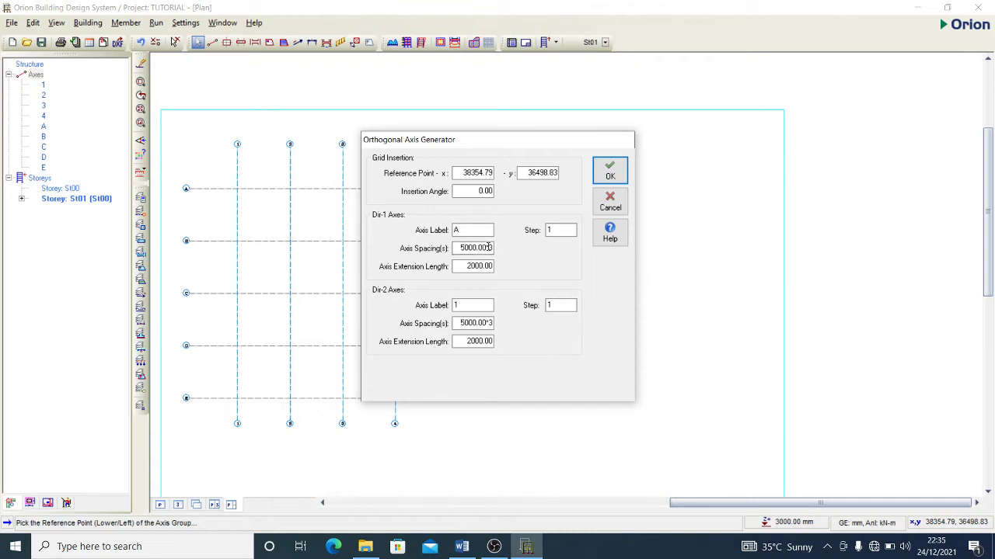
left_click(488, 247)
left_click(490, 248)
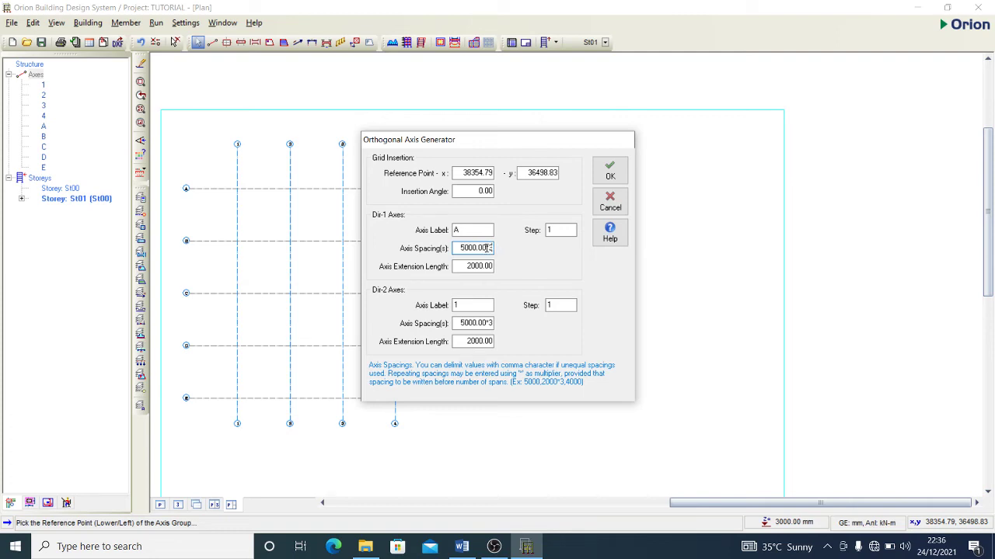
key("BackSpace")
type("4")
left_click(469, 323)
left_click(470, 323)
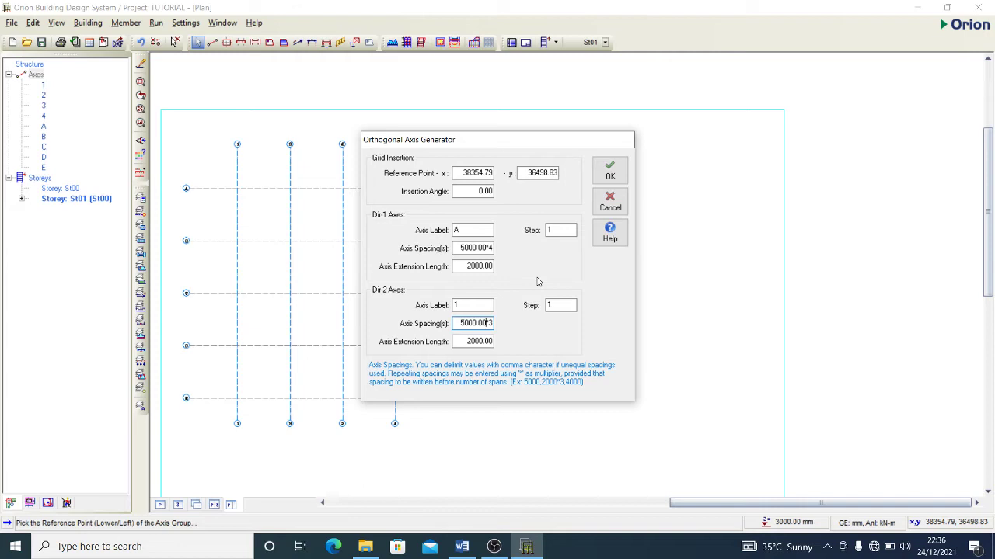
left_click(610, 174)
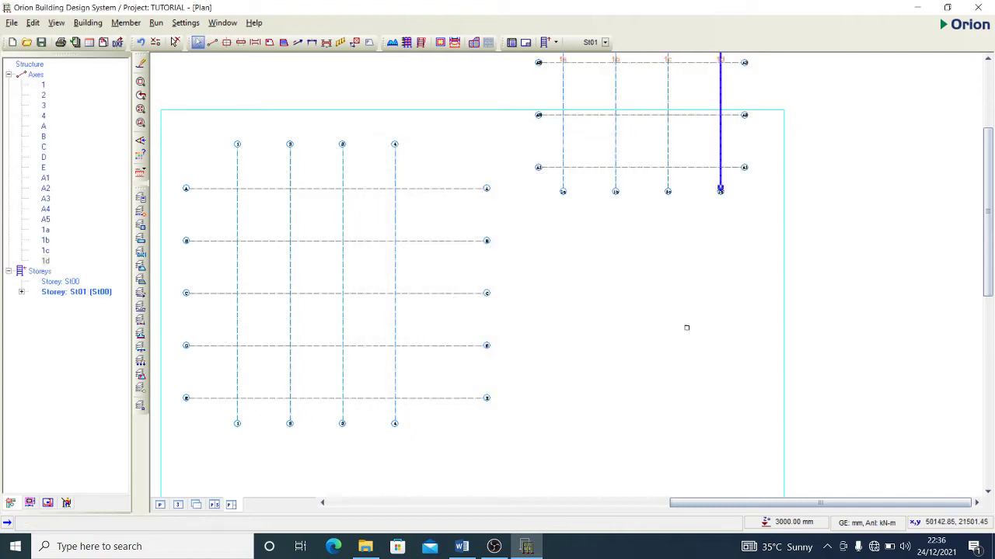
scroll(686, 325, "down", 2)
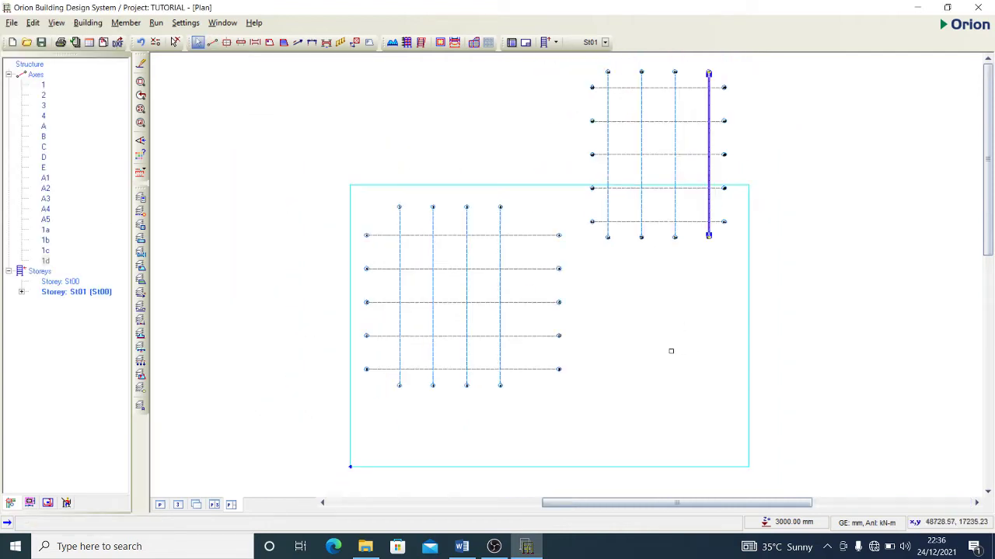
left_click(559, 81)
left_click(801, 291)
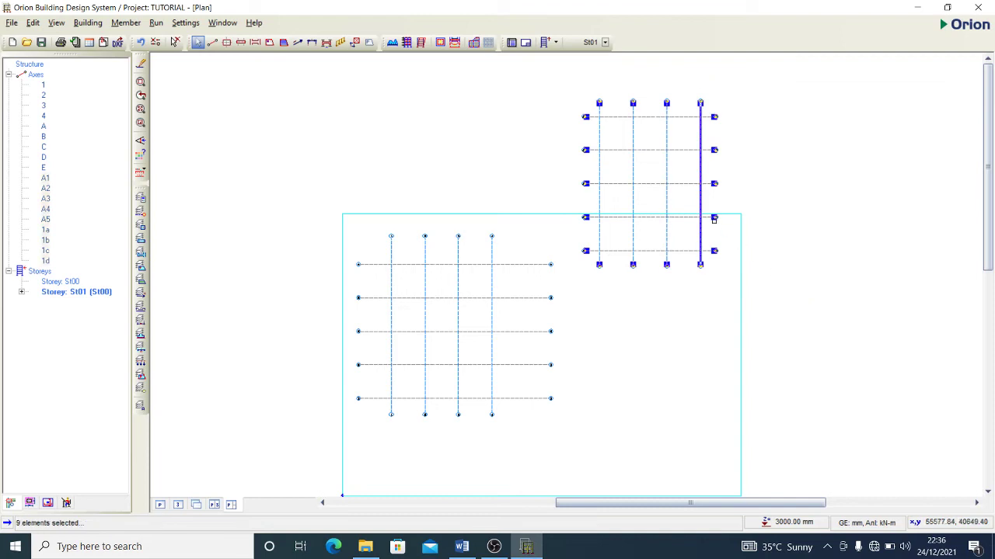
left_click(717, 195)
left_click(717, 194)
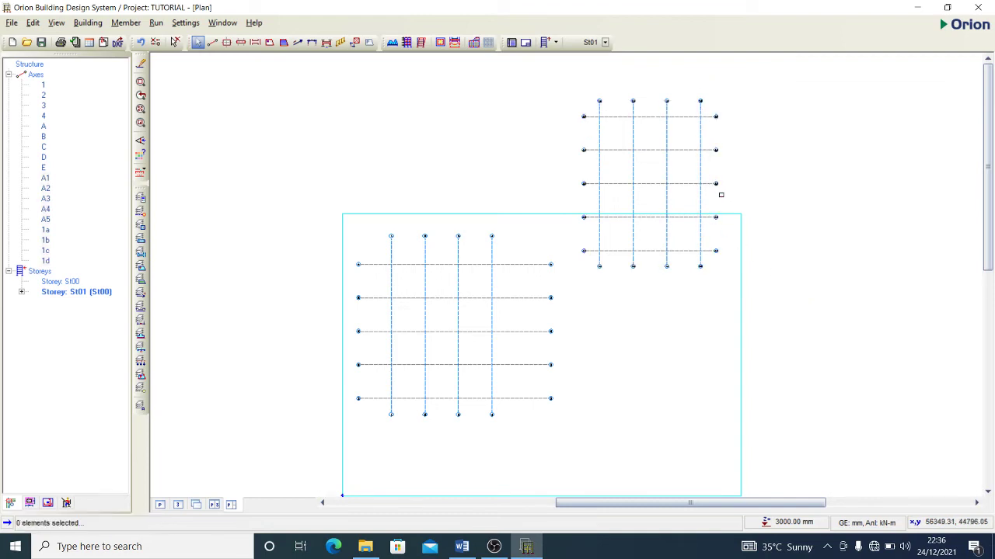
left_click(557, 80)
left_click(804, 294)
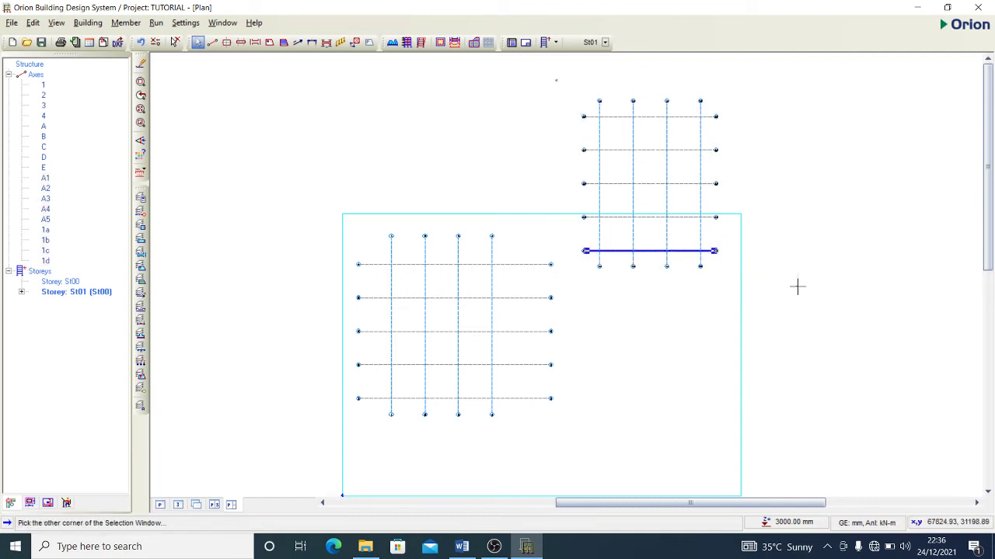
right_click(717, 200)
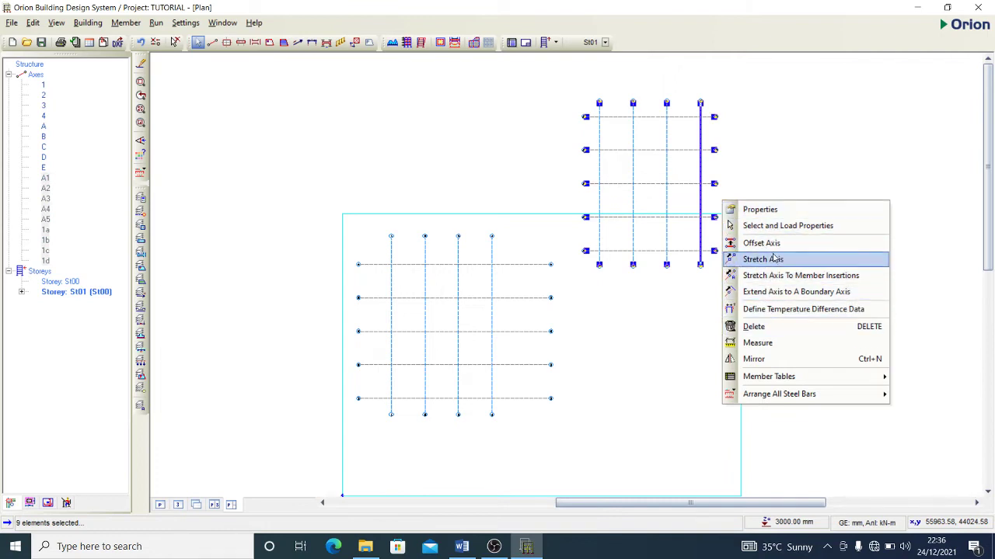
left_click(783, 161)
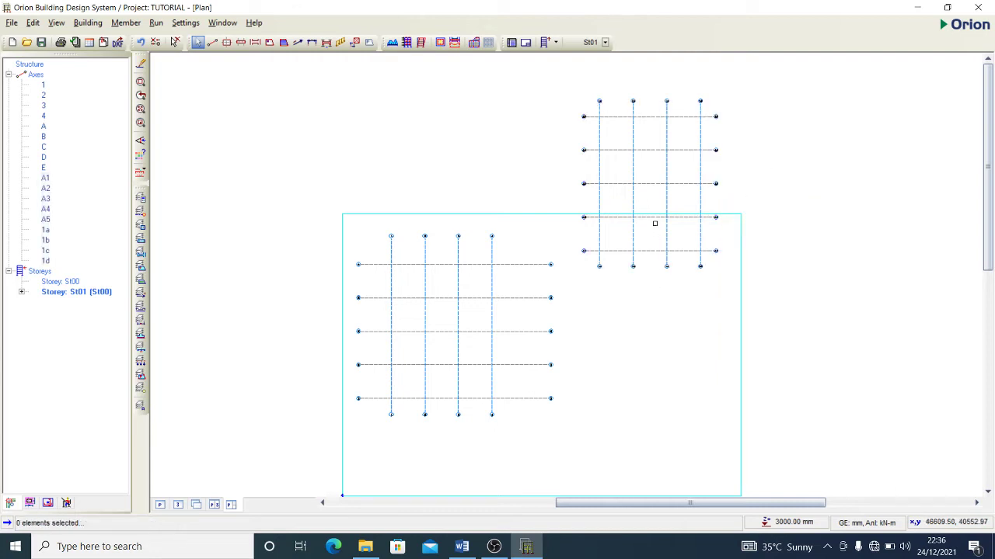
- Delete all axes of the second, generated grid (A1 to A5 and 1a to 1d), keeping only the original grid
scroll(654, 223, "up", 1)
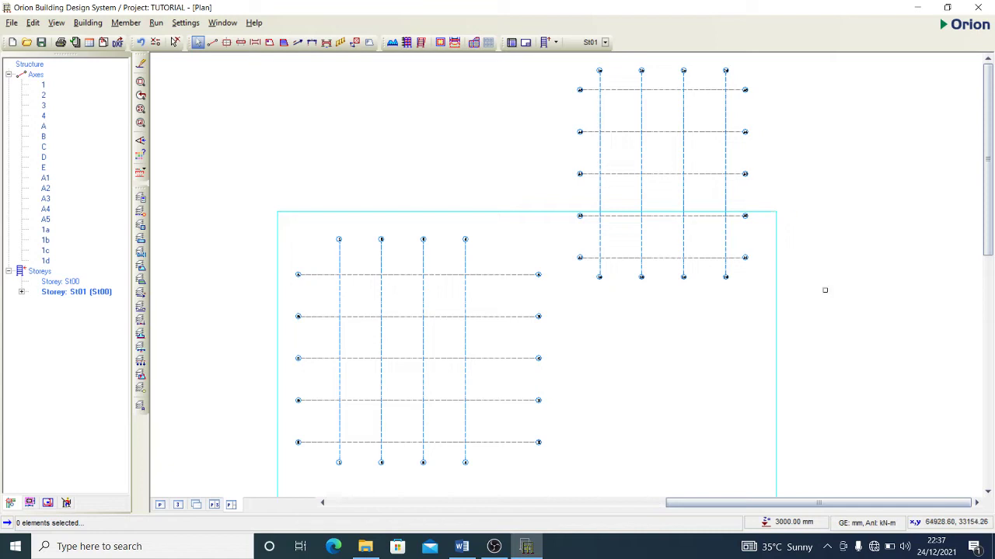
scroll(915, 346, "down", 1)
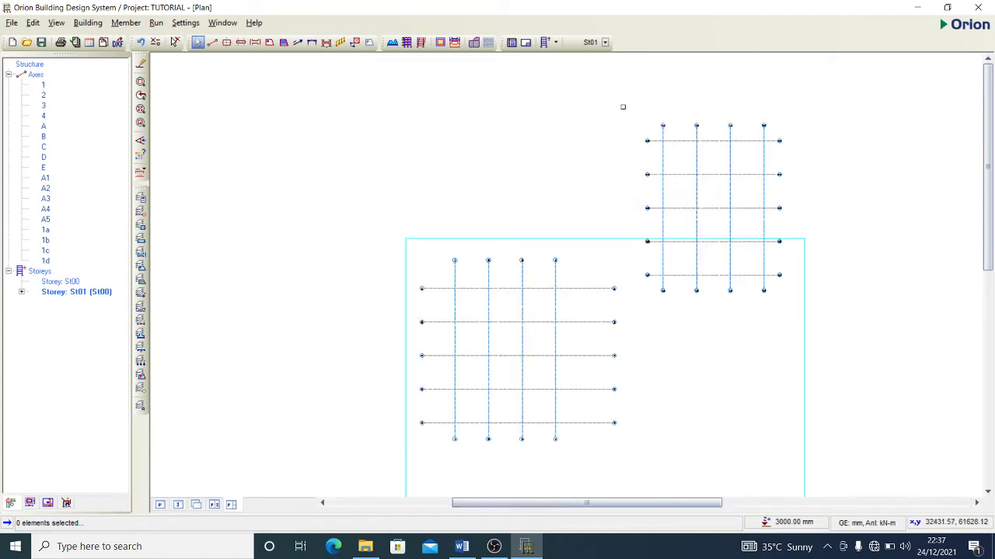
scroll(806, 291, "up", 1)
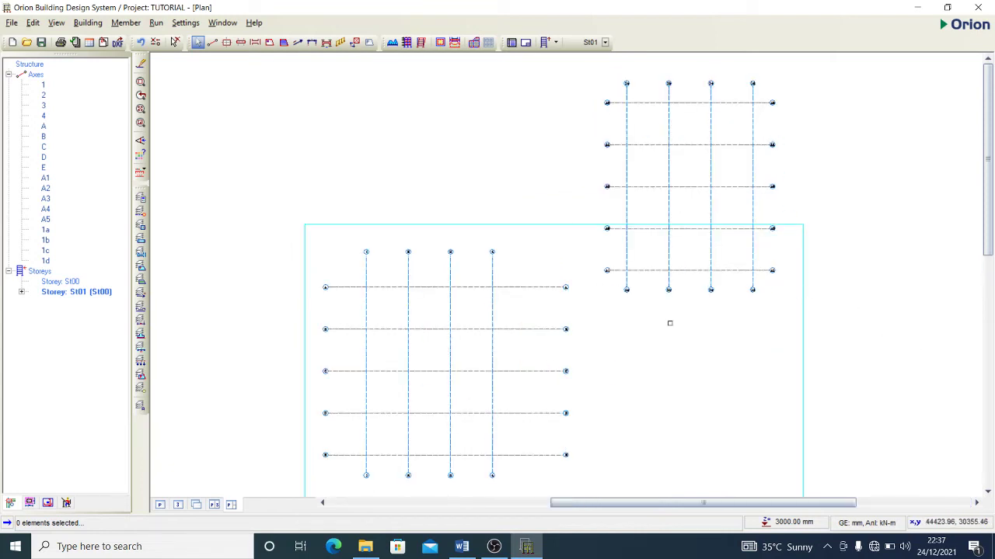
left_click(589, 66)
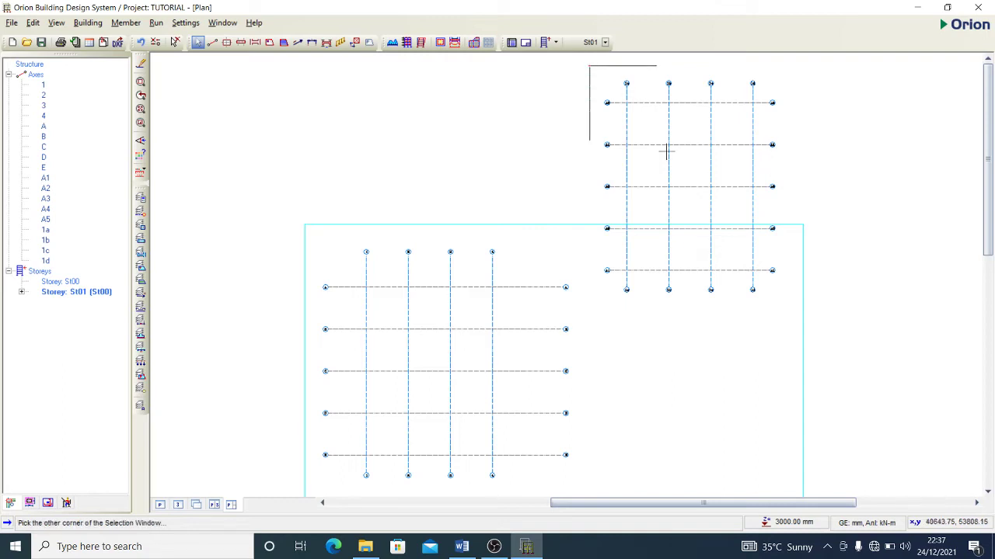
left_click(818, 314)
right_click(818, 315)
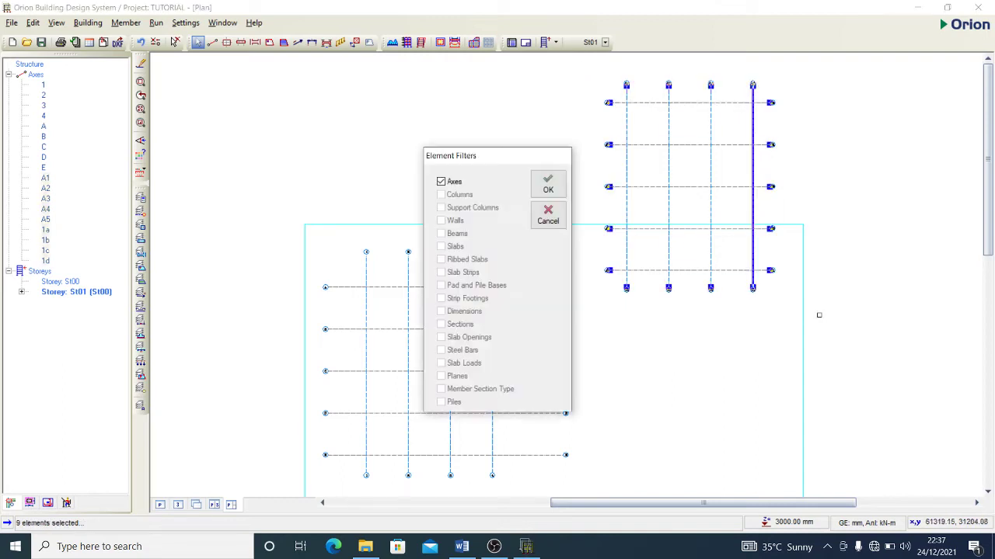
left_click(548, 185)
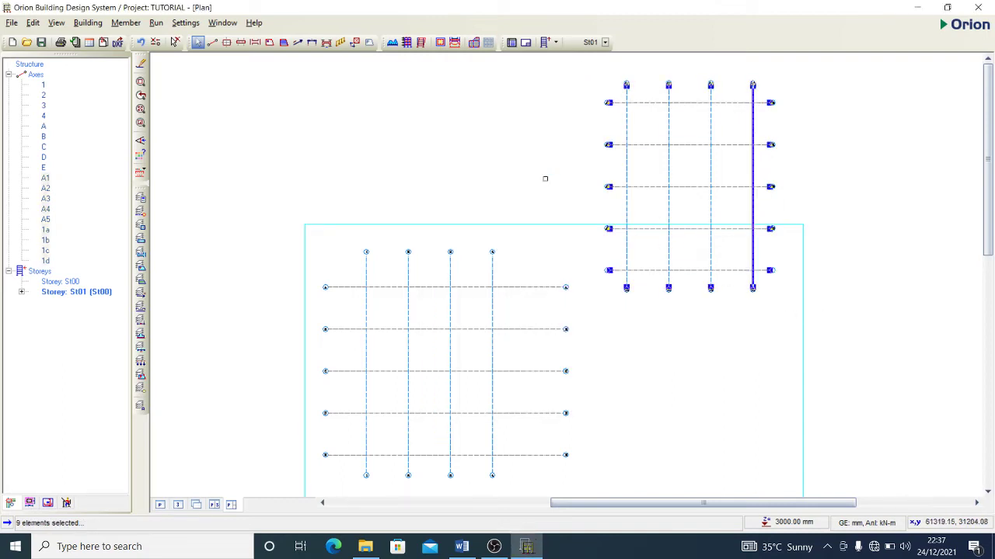
key("Delete")
scroll(363, 275, "up", 3)
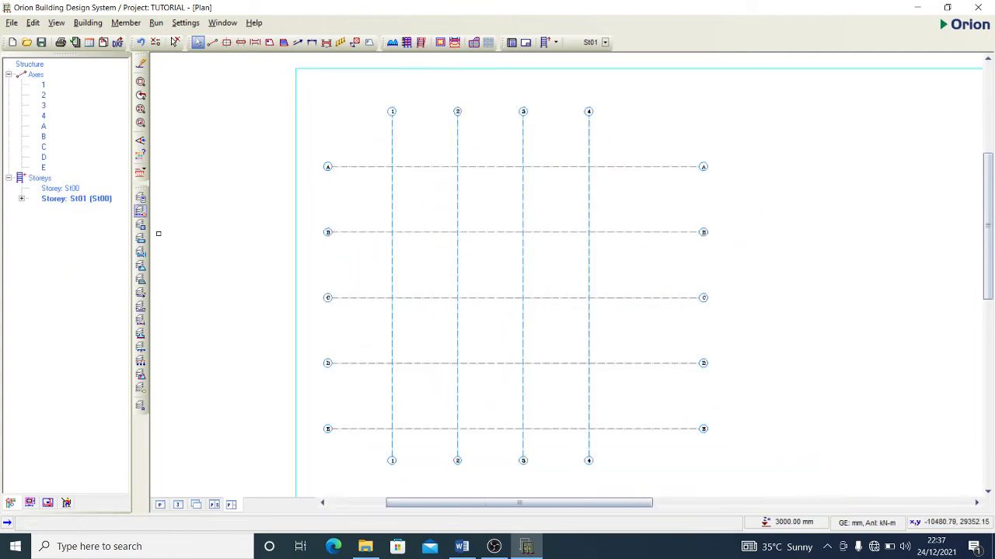
- Insert storeys so the building has a total of 2 storeys
left_click(557, 43)
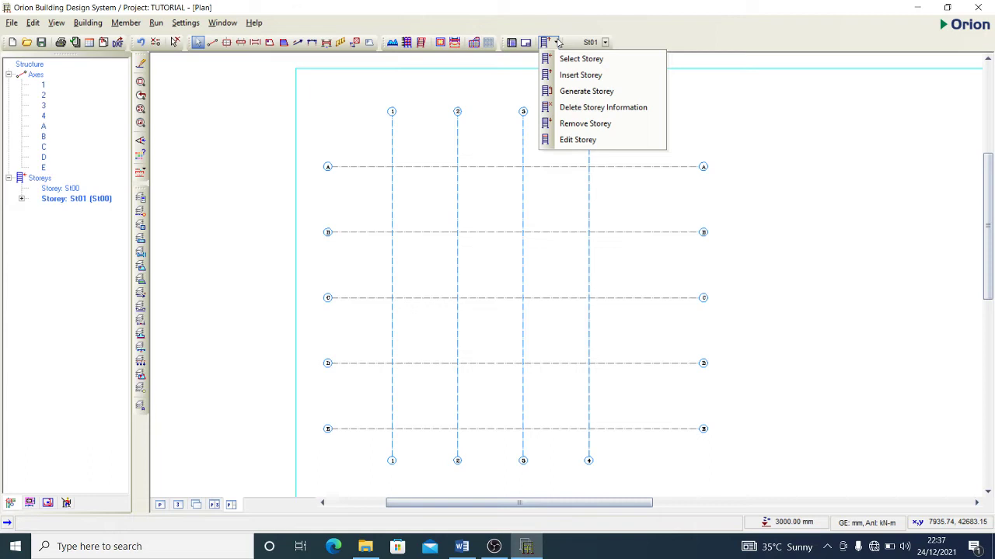
left_click(558, 43)
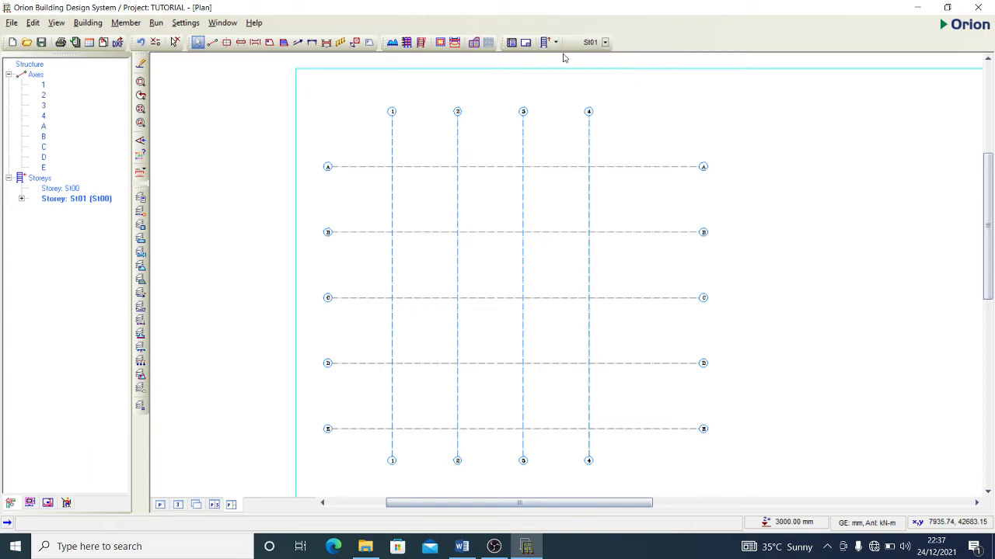
left_click(555, 47)
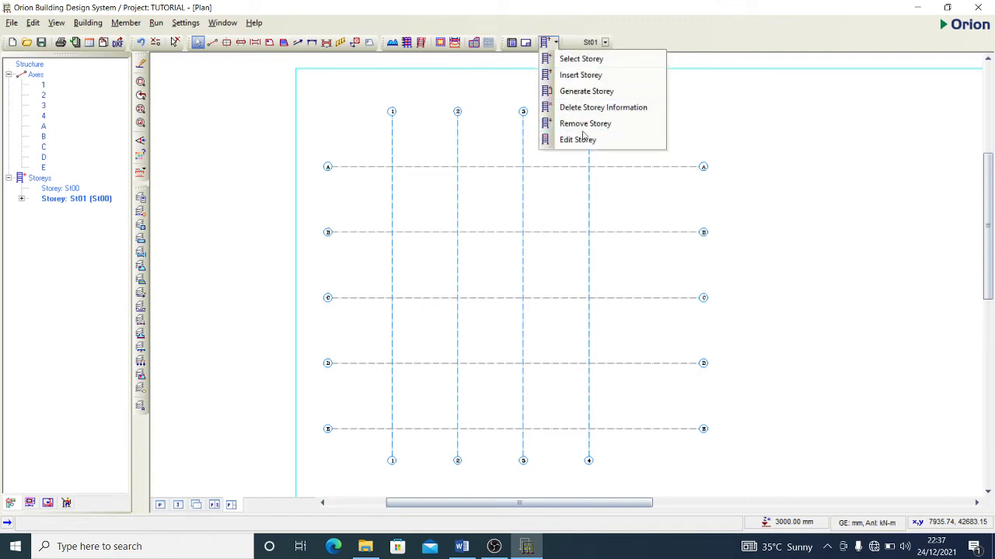
left_click(575, 80)
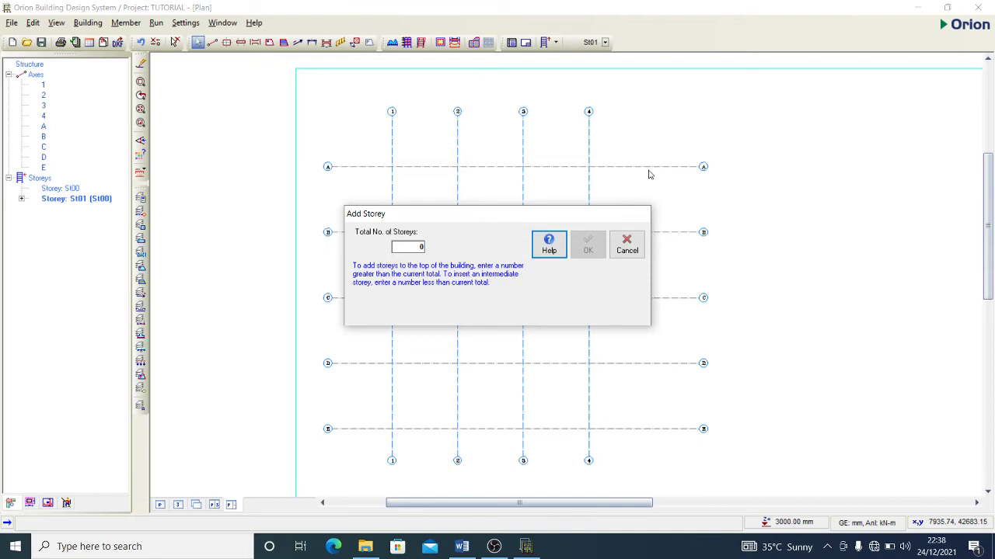
left_click(420, 246)
type("2")
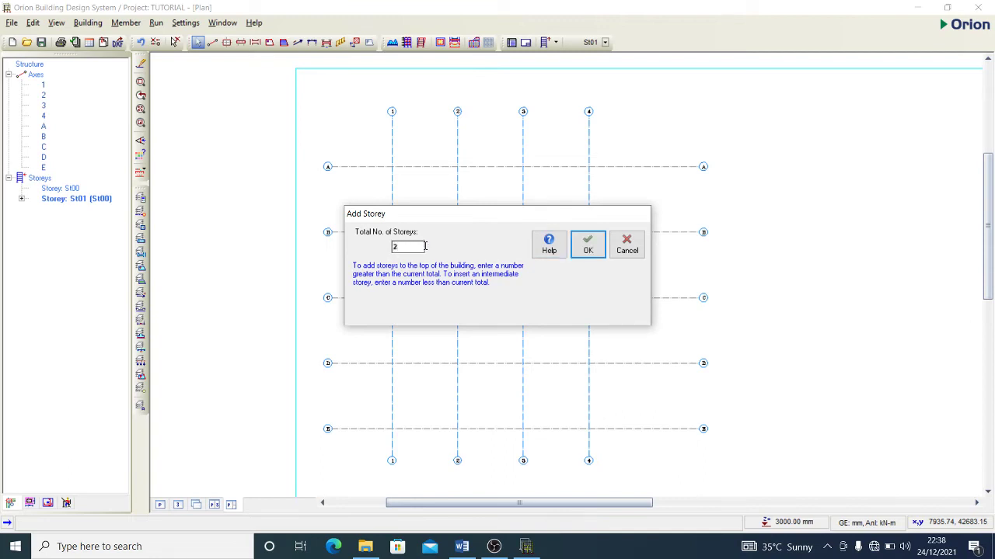
left_click(584, 258)
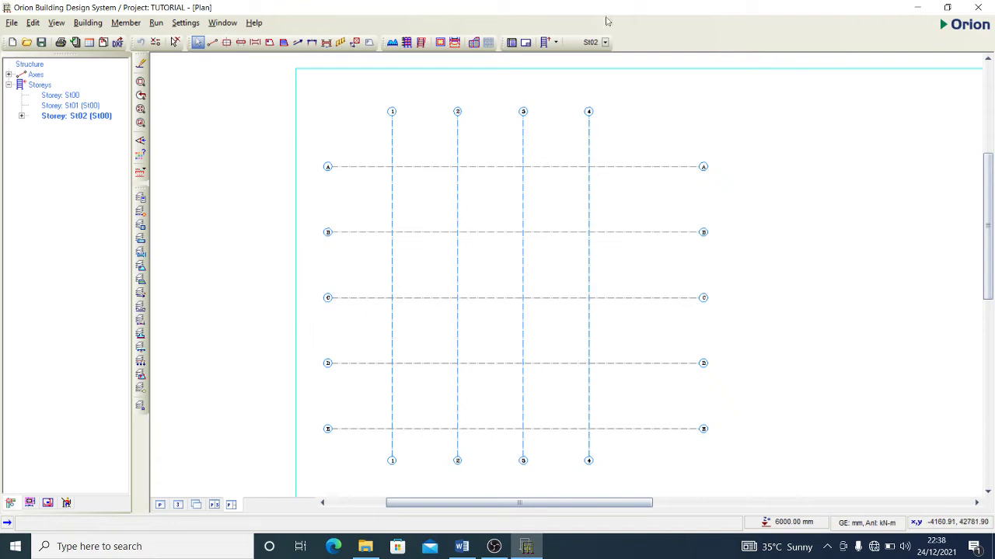
- Add another storey on top of the building by setting the total number of storeys to 3
left_click(556, 42)
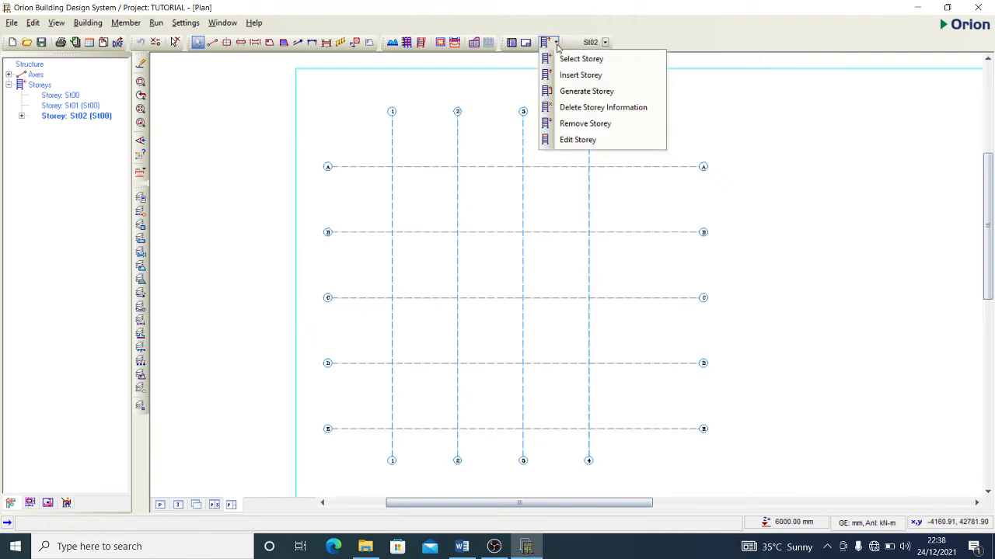
left_click(556, 42)
left_click(555, 43)
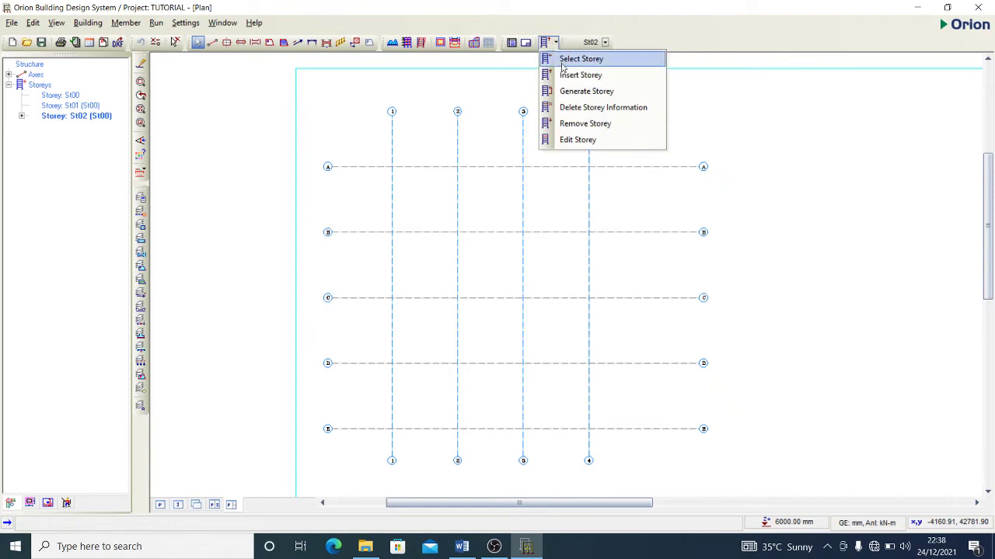
left_click(580, 75)
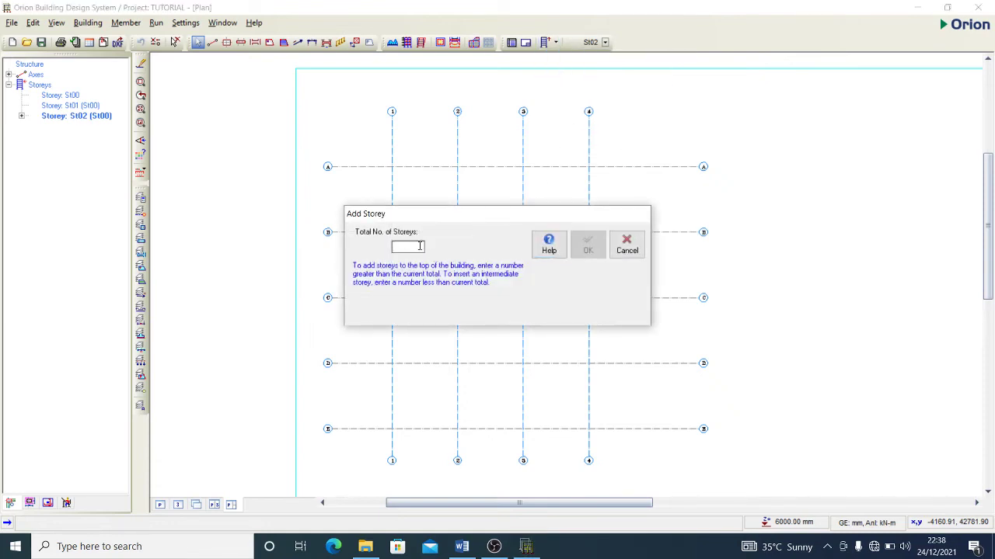
type("3")
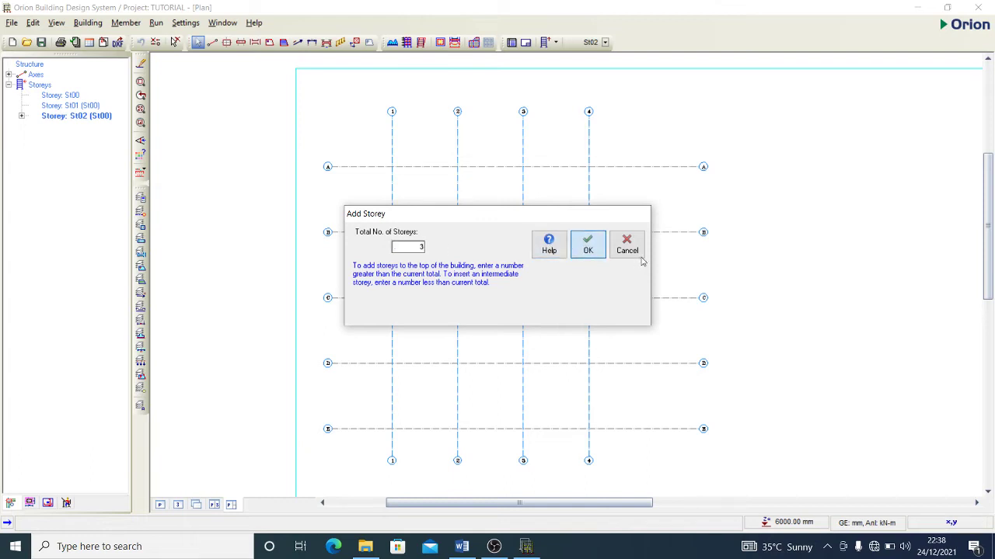
key("Return")
- Go through the storeys in the structure tree and make storey St01 the active one
left_click(80, 107)
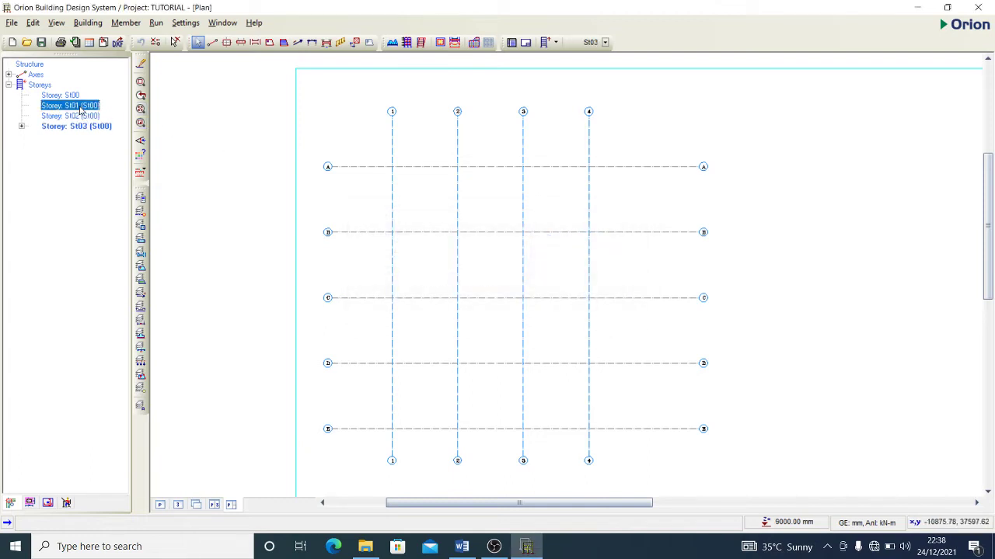
left_click(76, 96)
left_click(82, 106)
left_click(92, 117)
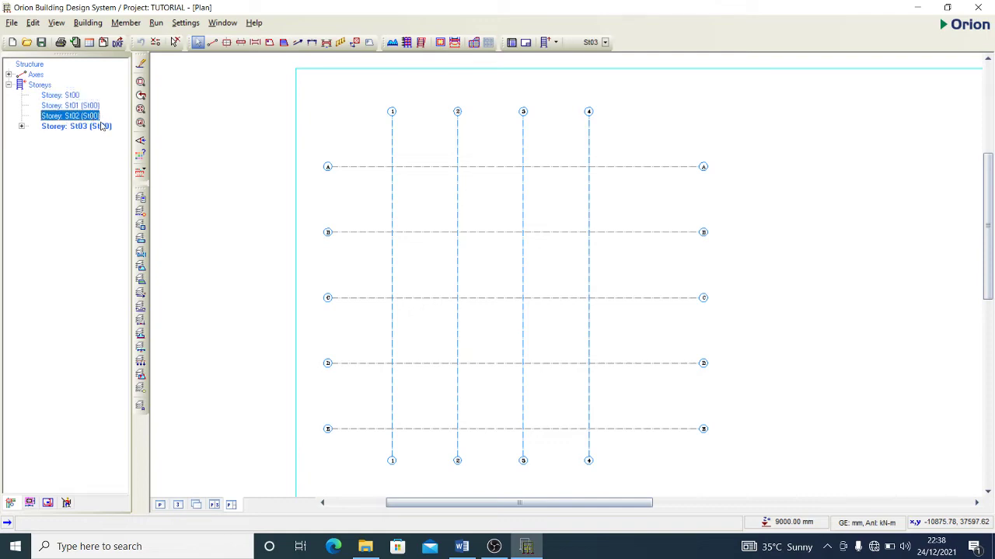
left_click(109, 126)
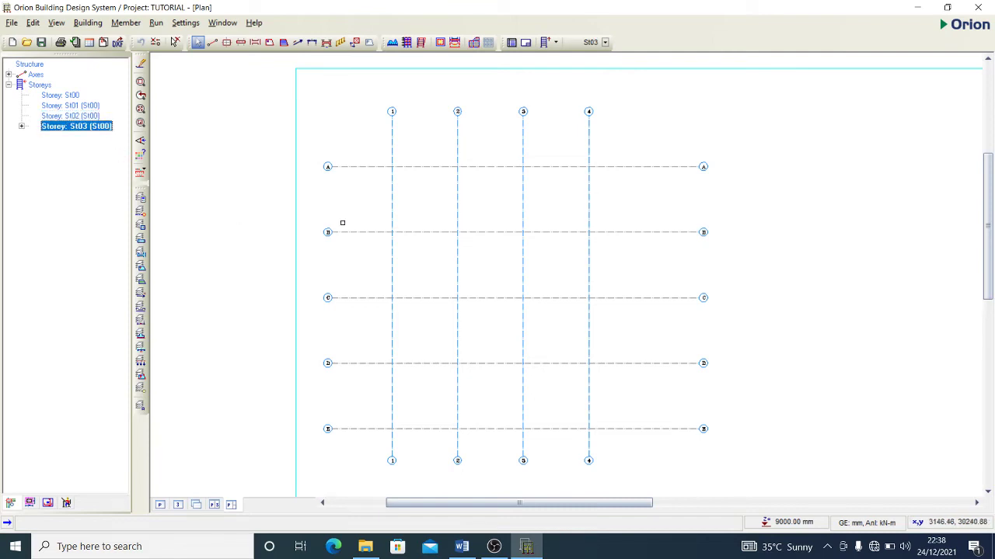
left_click(84, 109)
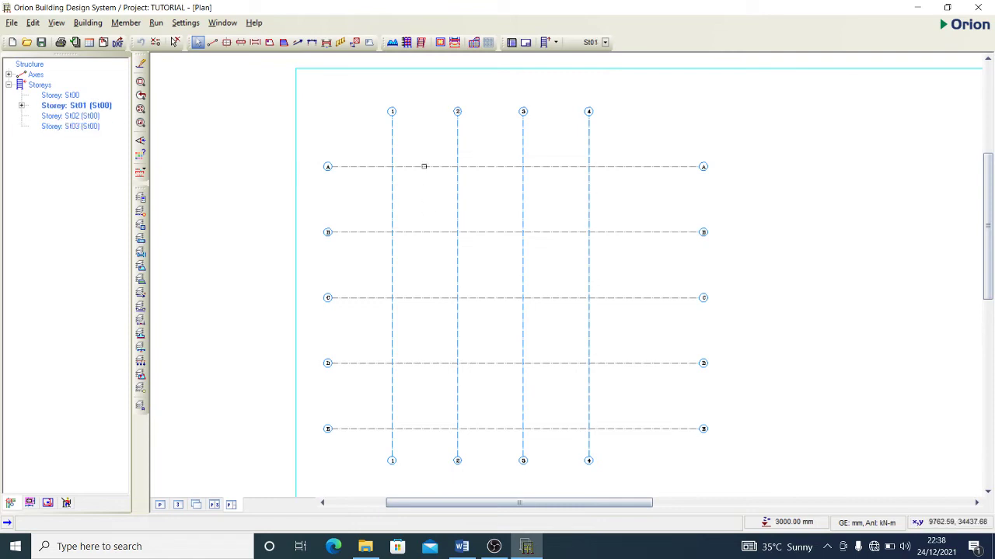
- Start column insertion and set the section widths b1 and b2 to 225 mm each
left_click(229, 45)
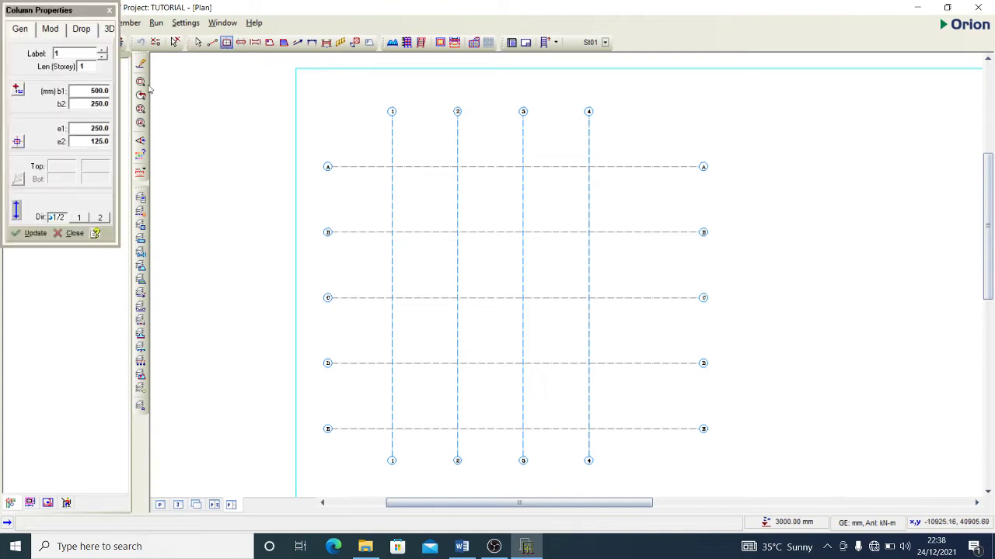
left_click(86, 90)
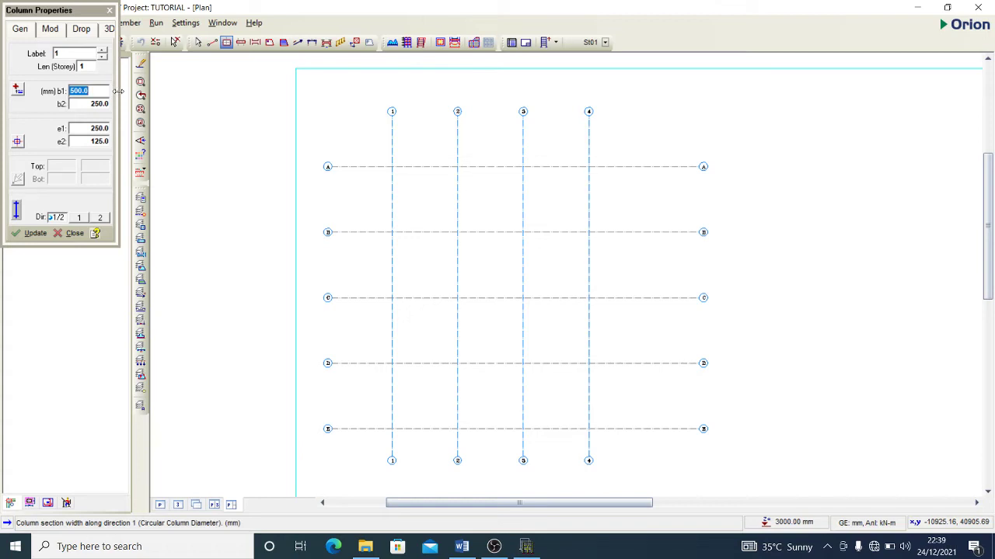
type("225")
left_click(87, 104)
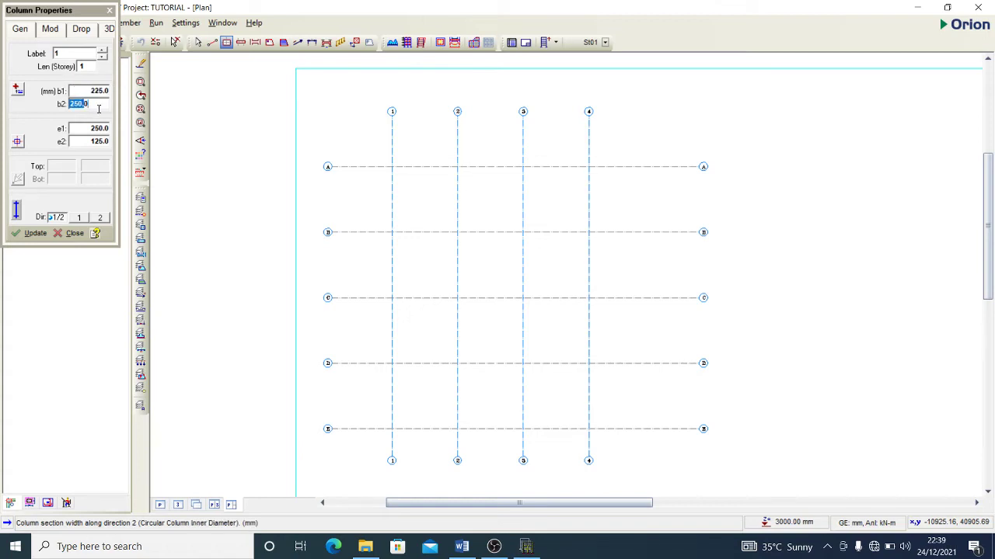
type("225")
- Set the column eccentricity so the section is centred on the axis intersection in both directions
left_click(88, 129)
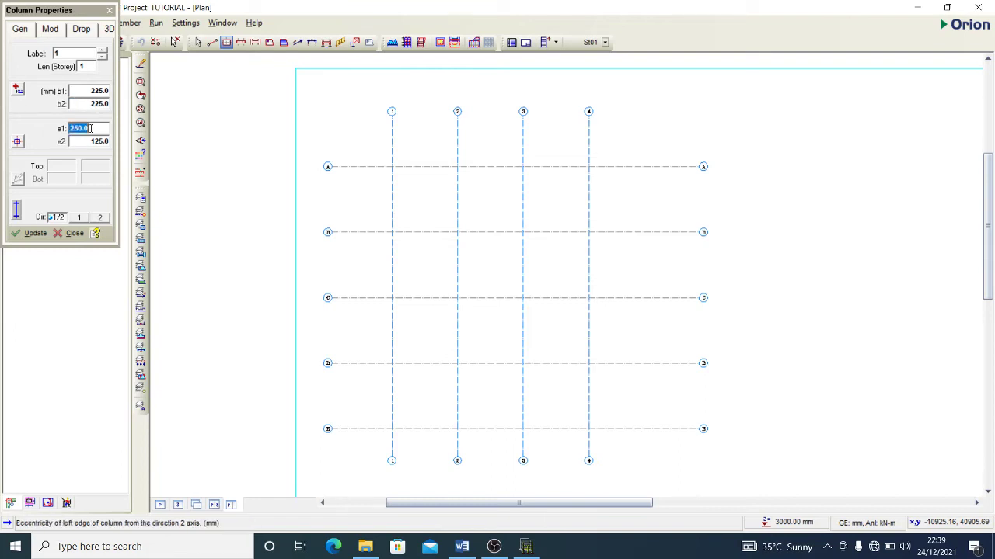
left_click(17, 141)
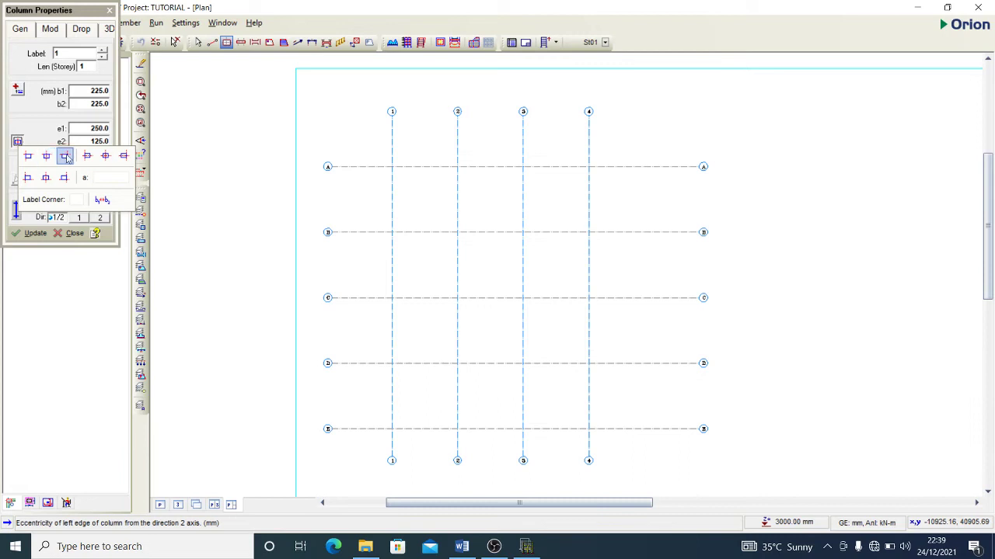
left_click(106, 156)
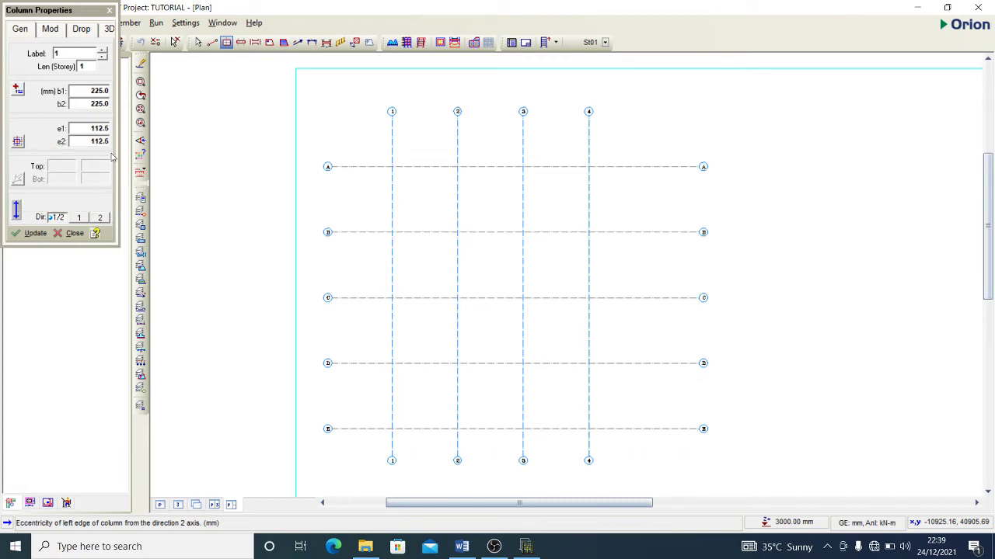
left_click(18, 143)
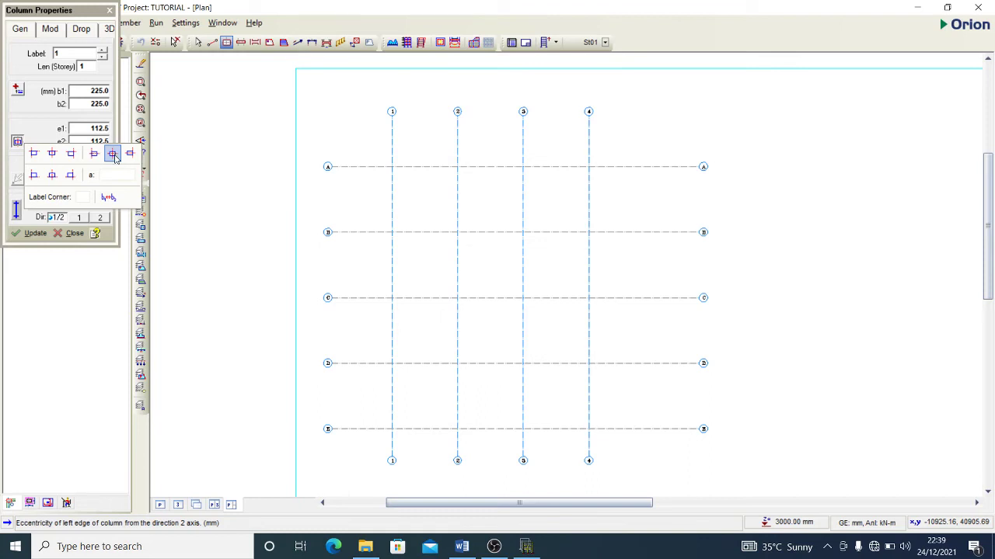
left_click(113, 156)
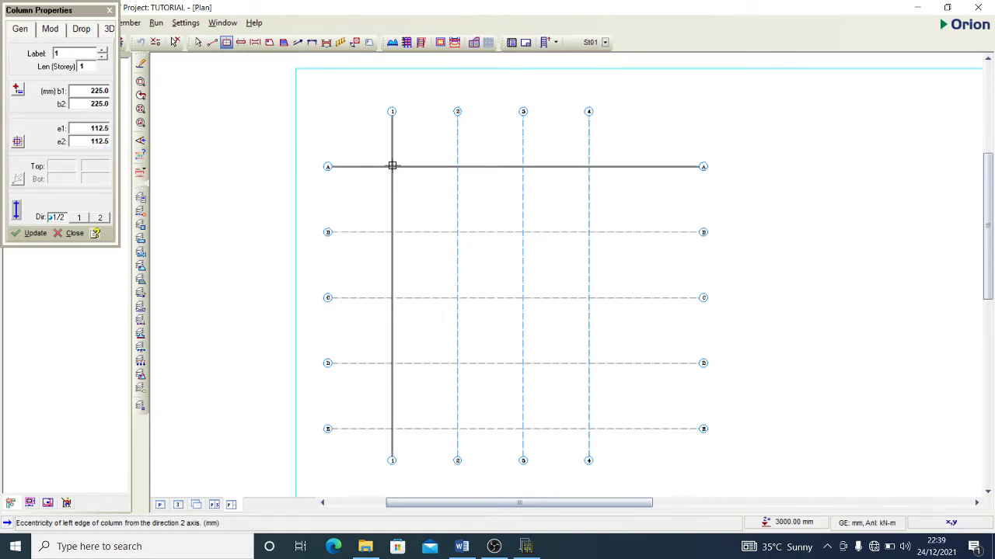
- Place 225x225 columns on axis A at its intersections with axes 1, 2, 3 and 4
left_click(392, 166)
scroll(424, 176, "up", 2)
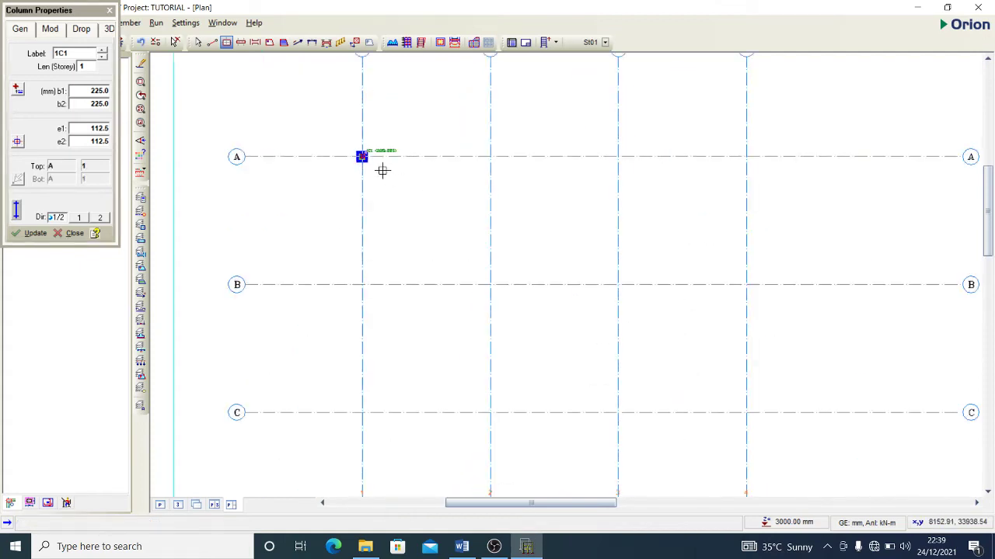
left_click(489, 156)
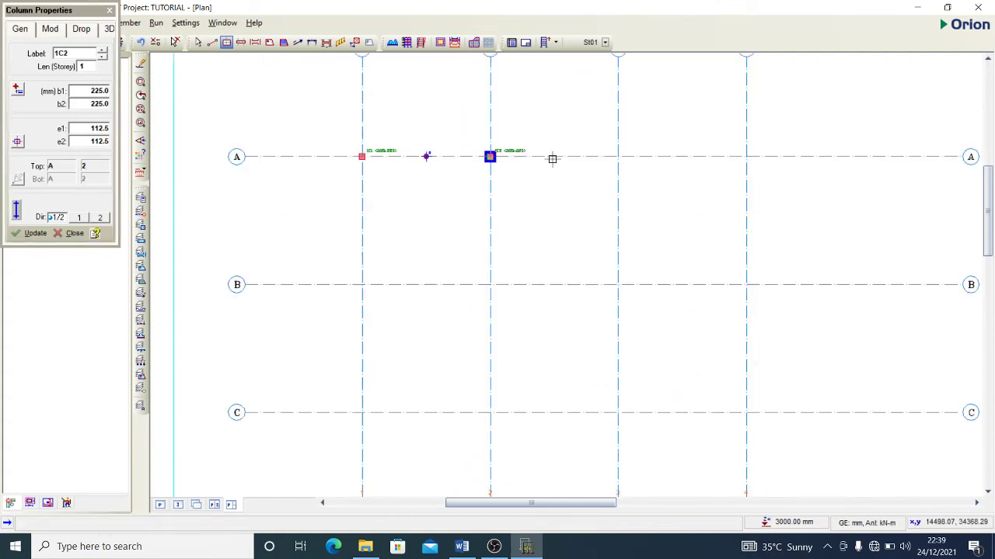
left_click(618, 156)
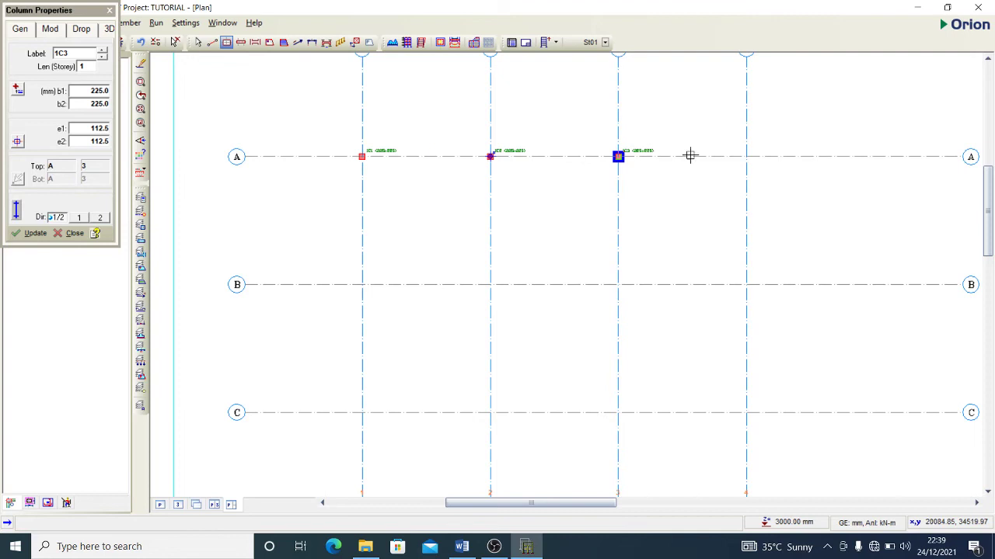
left_click(746, 156)
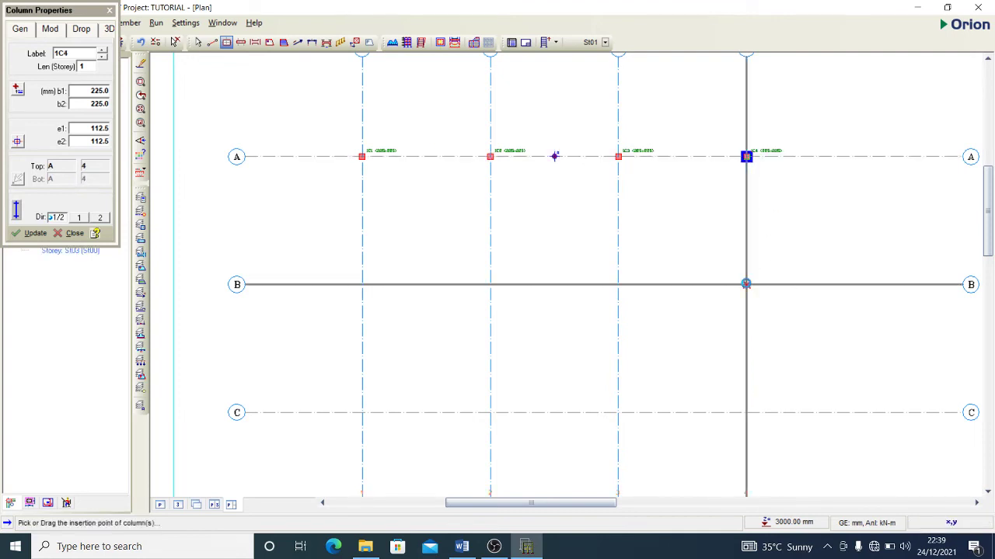
- Place 225x225 columns on axis B at its intersections with axes 4, 3, 2 and 1
left_click(746, 284)
left_click(618, 284)
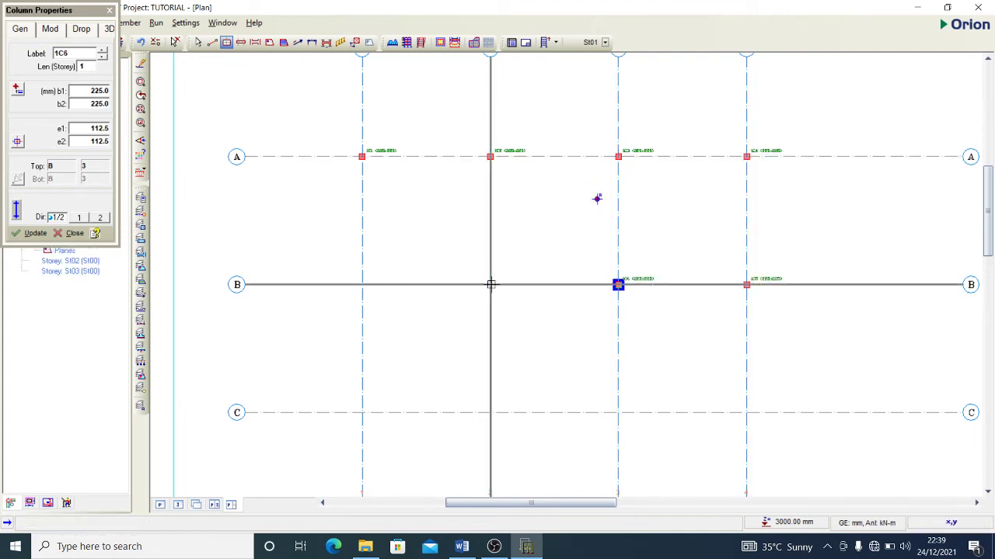
left_click(491, 283)
left_click(363, 284)
- Place 225x225 columns on axis C at its intersections with axes 1, 2, 3 and 4
scroll(378, 200, "down", 2)
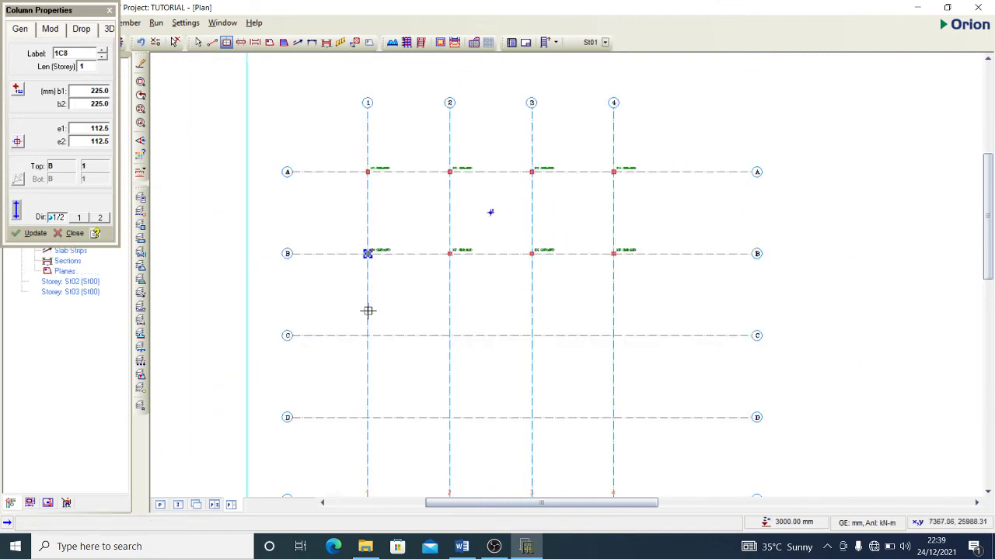
left_click(368, 336)
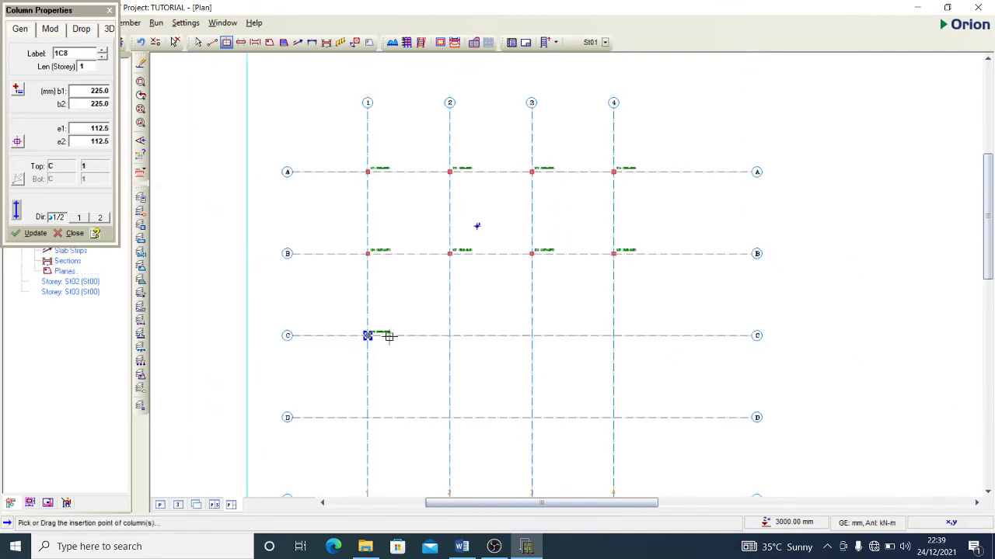
left_click(447, 335)
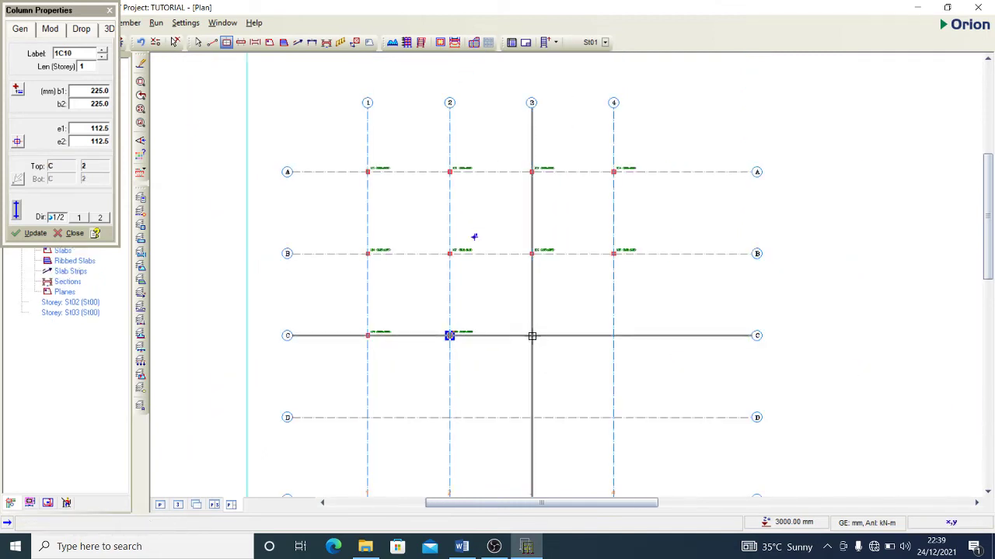
left_click(532, 335)
left_click(613, 335)
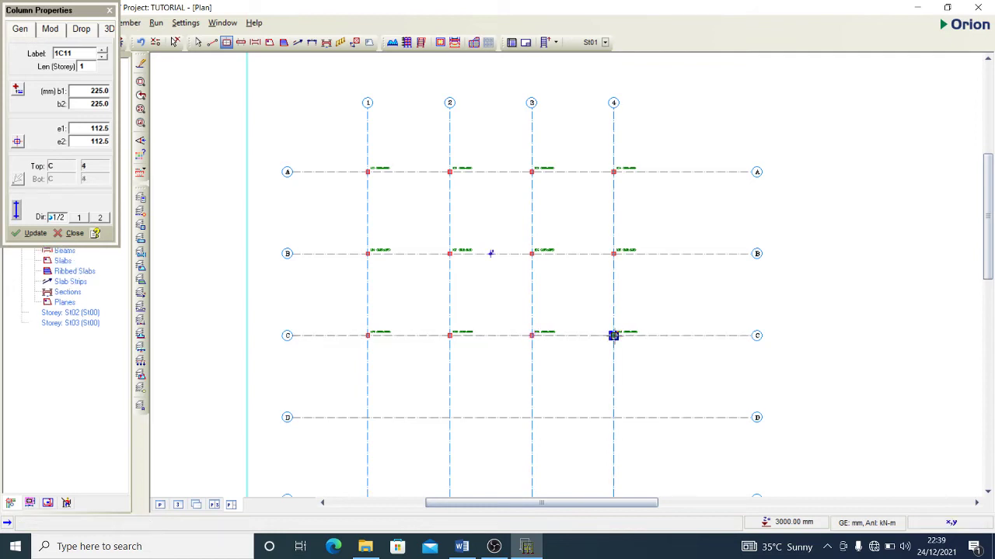
- Place 225x225 columns on axis D at its intersections with axes 4, 3, 2 and 1
left_click(613, 417)
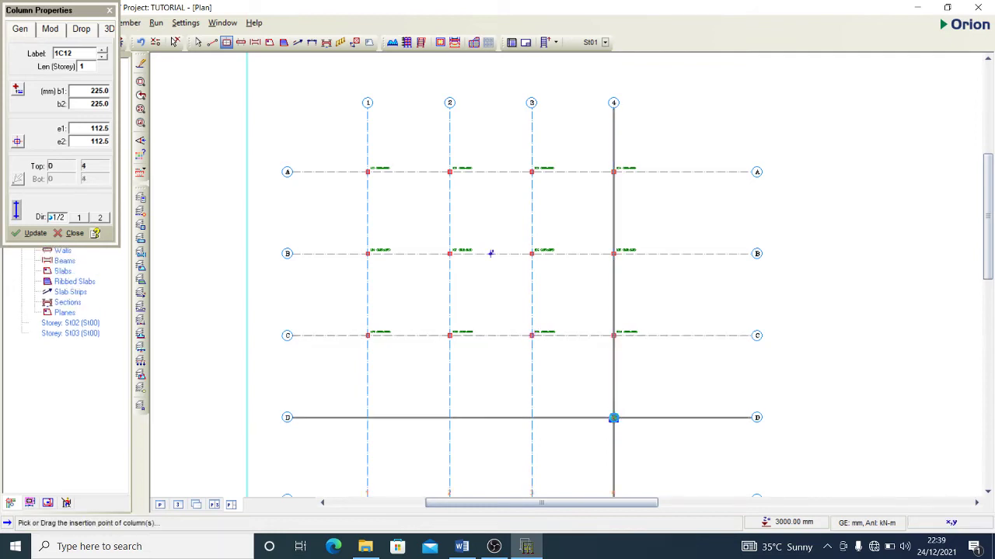
left_click(529, 418)
left_click(449, 417)
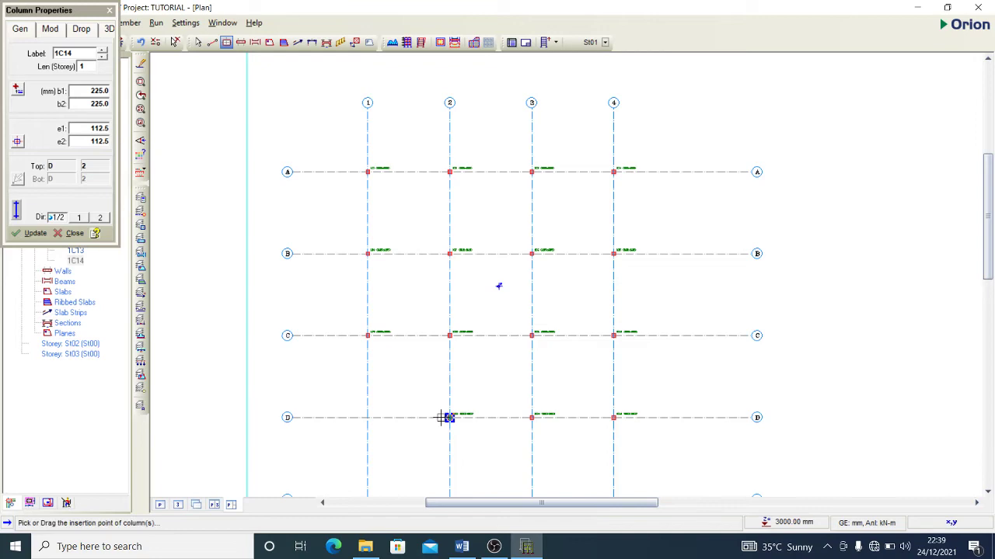
left_click(368, 417)
scroll(371, 342, "up", 3)
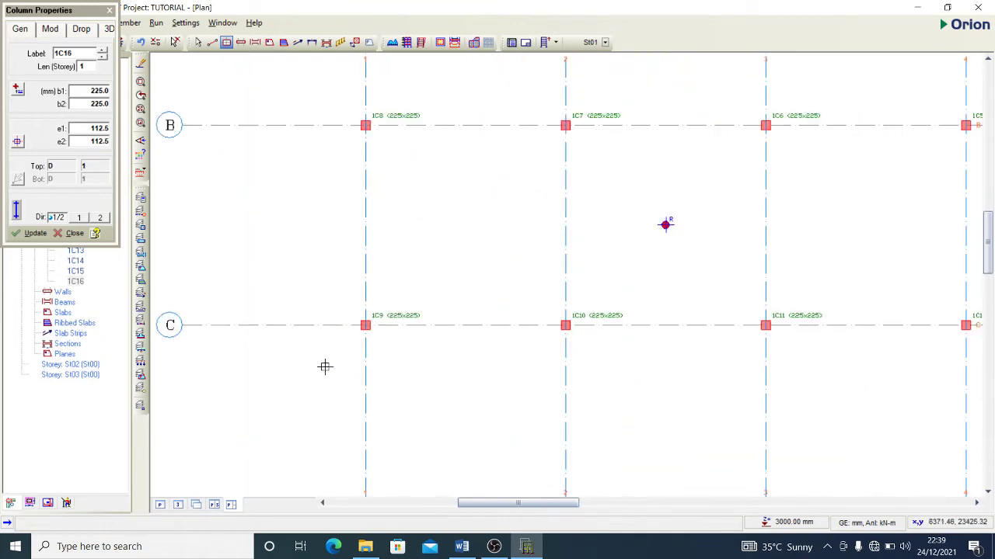
scroll(325, 367, "down", 2)
scroll(543, 302, "down", 1)
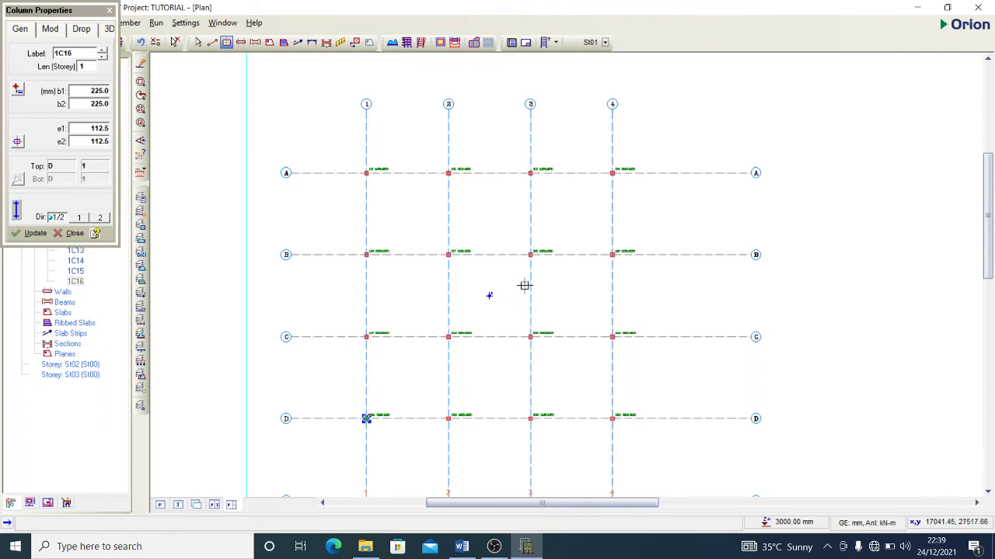
- End column placement and start a beam with width b 225 mm and bottom depth h-Bot 450 mm
left_click(110, 12)
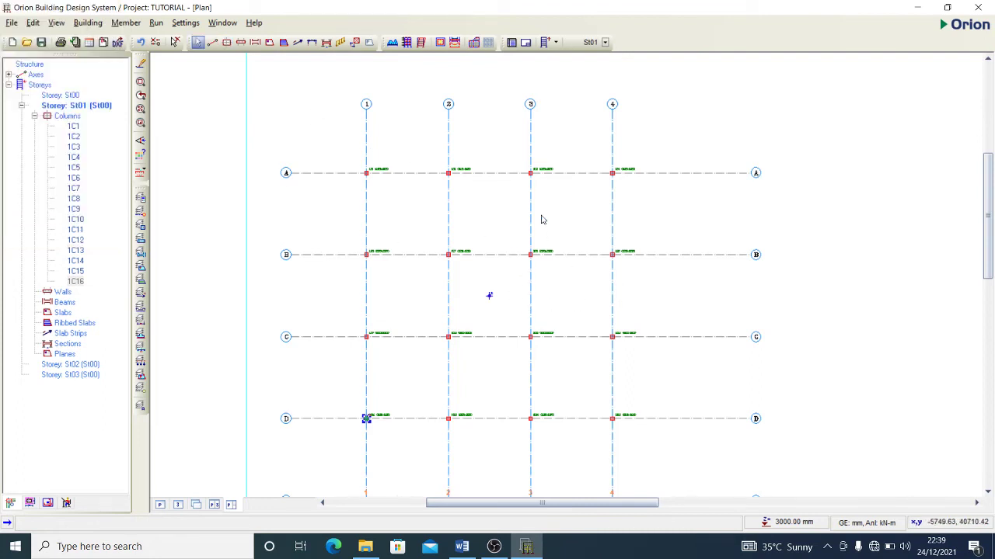
scroll(489, 295, "up", 4)
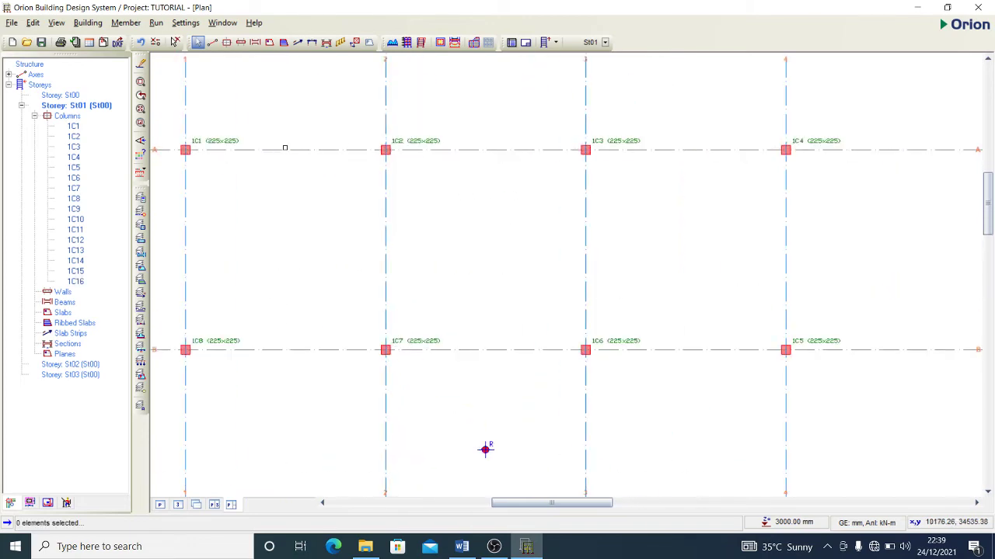
scroll(466, 331, "down", 4)
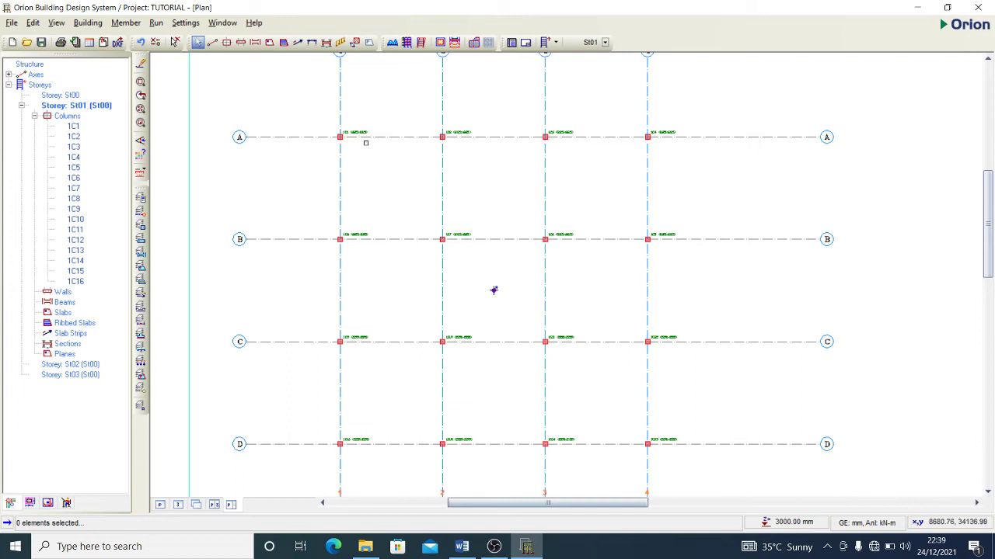
left_click(255, 44)
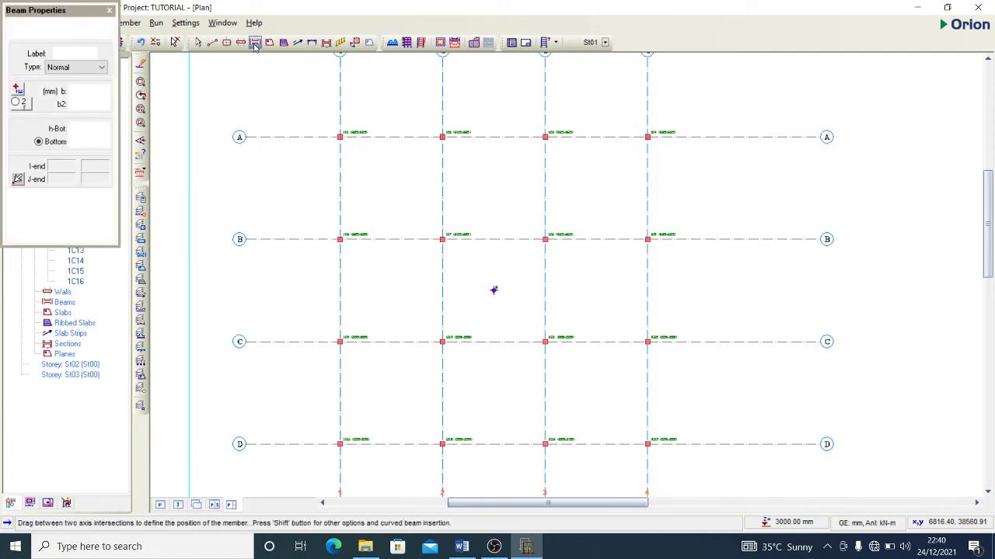
double_click(79, 91)
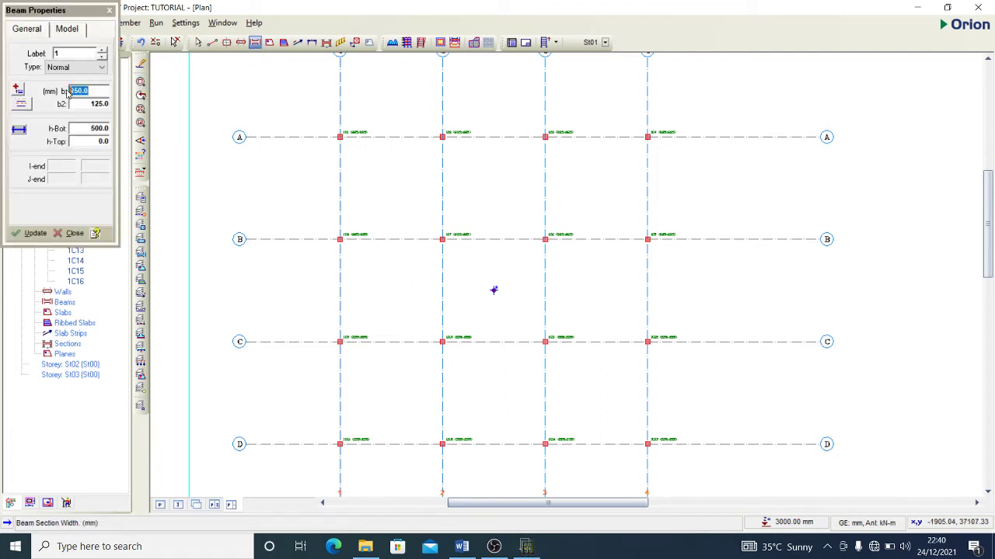
type("225")
key("Return")
double_click(88, 128)
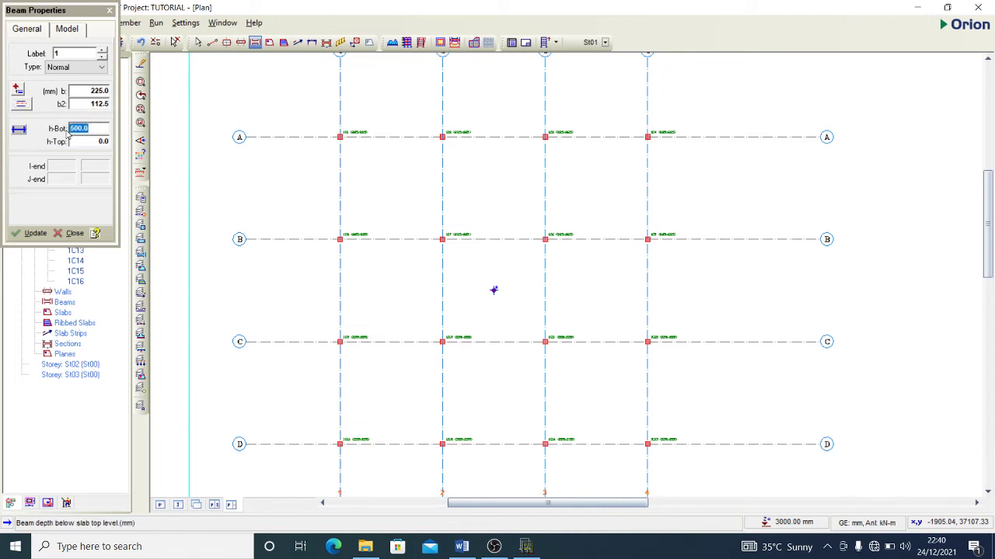
type("450")
double_click(91, 140)
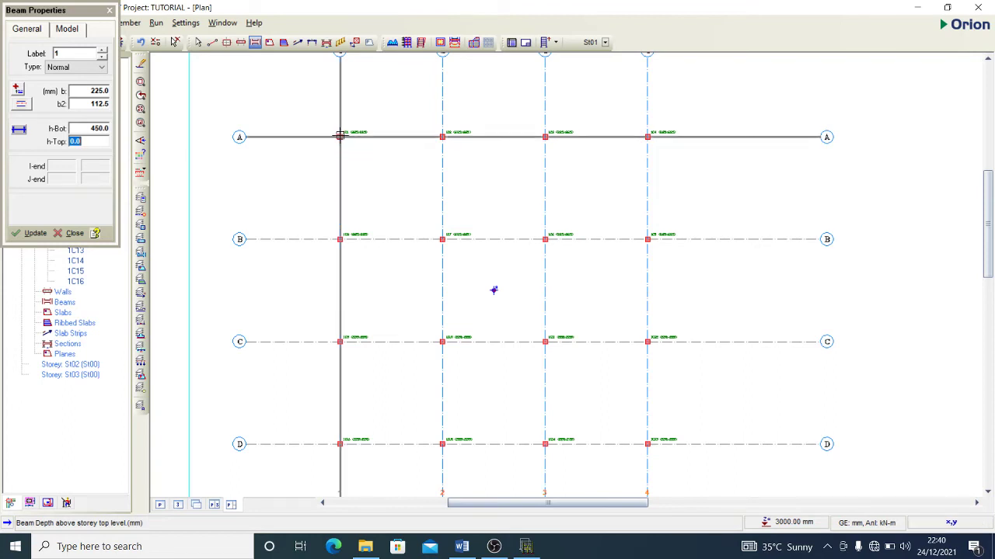
- Insert 225x450 beams along axis A from axis 1 to axis 4
mouse_move(339, 136)
left_mouse_down()
mouse_move(582, 191)
mouse_move(648, 136)
left_mouse_up()
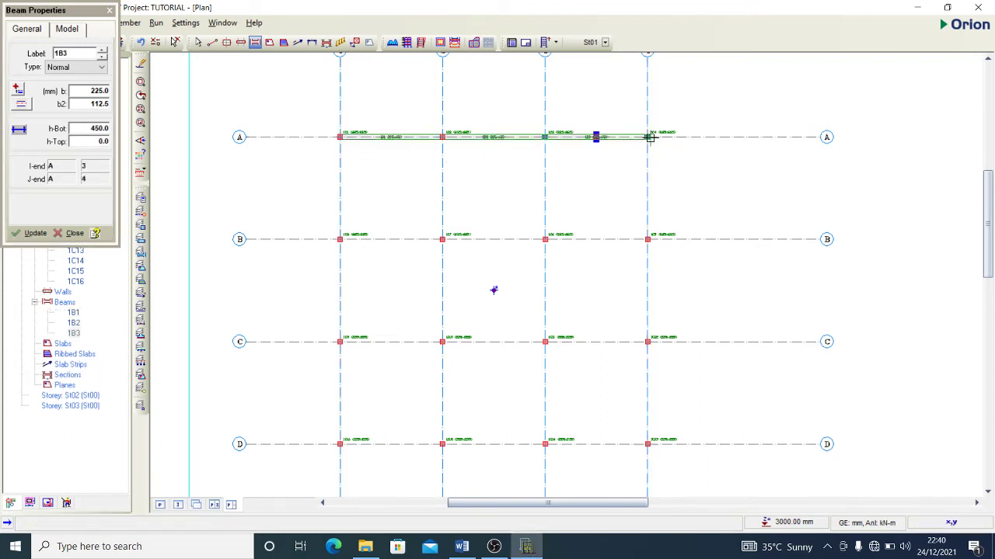
scroll(642, 139, "up", 3)
scroll(530, 136, "up", 4)
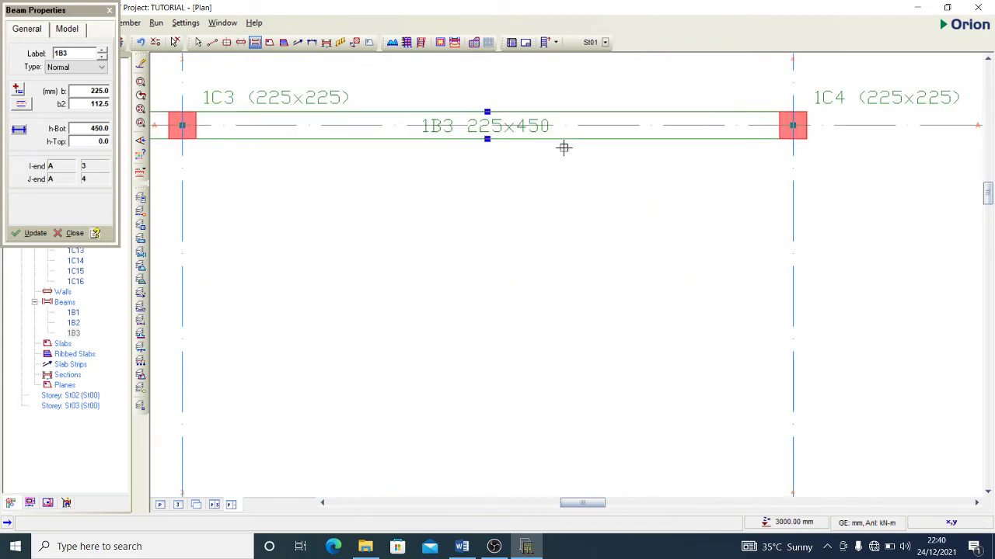
scroll(579, 128, "down", 2)
scroll(587, 124, "down", 4)
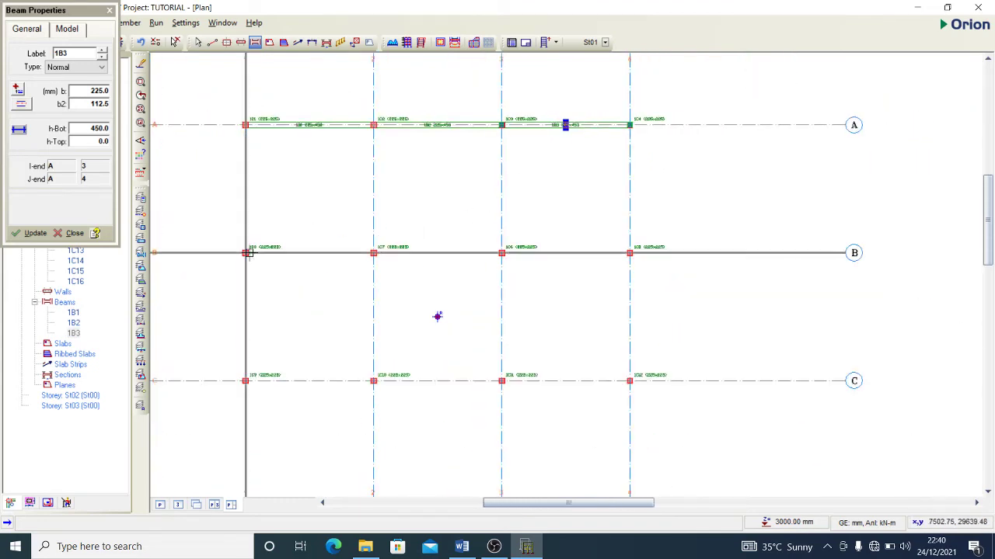
- Insert 225x450 beams along axes B, C and D, each from axis 1 to axis 4
scroll(243, 253, "up", 2)
scroll(244, 252, "up", 1)
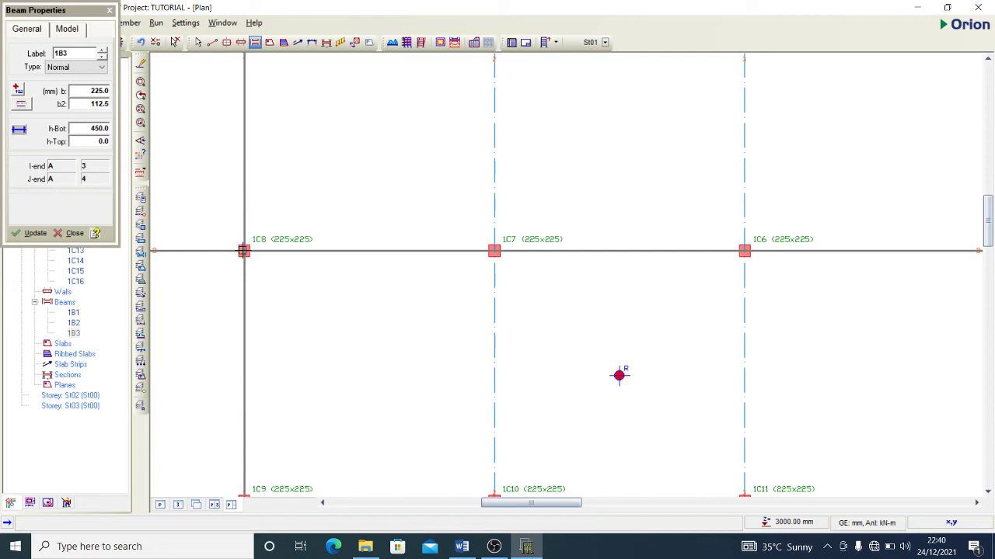
scroll(243, 250, "down", 2)
left_click_drag(243, 250, 722, 249)
scroll(533, 233, "down", 2)
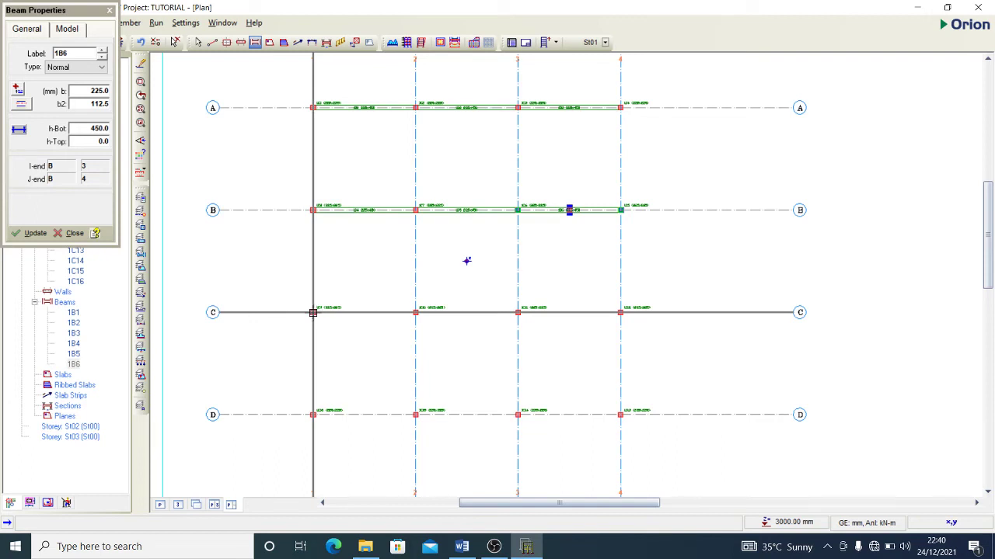
left_click_drag(312, 312, 620, 313)
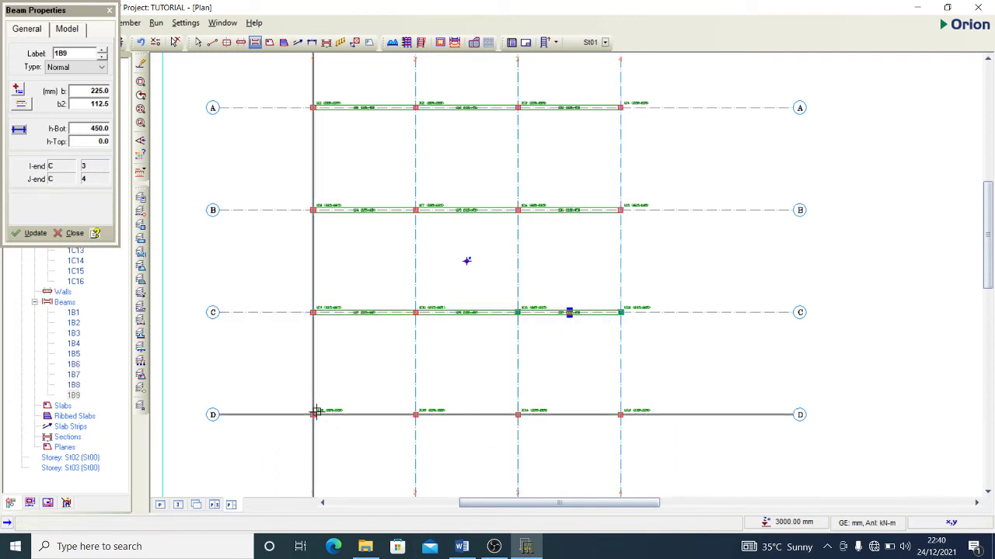
left_click_drag(315, 413, 620, 413)
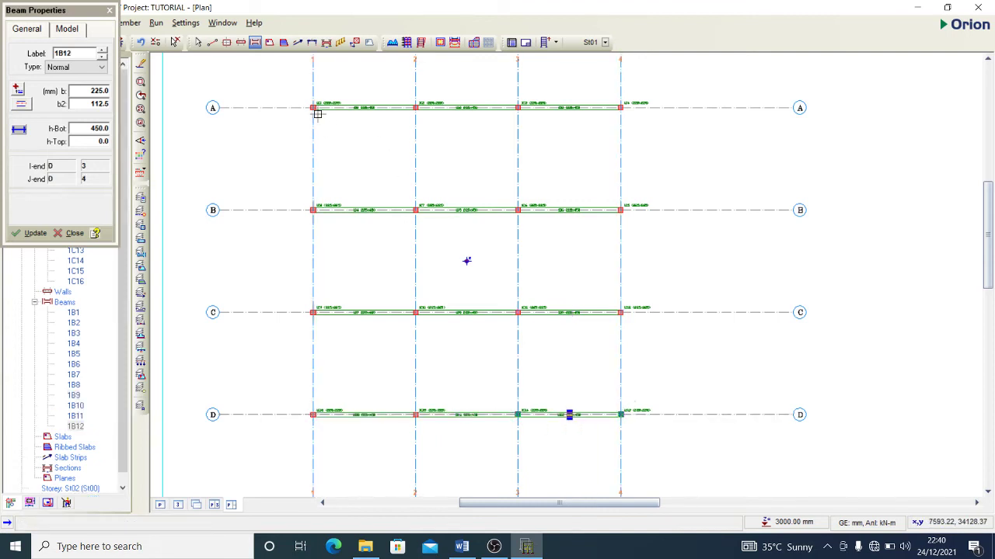
- Insert 225x450 beams along axes 1, 2, 3 and 4, each from axis A to axis D, and end beam insertion
left_click_drag(312, 104, 313, 414)
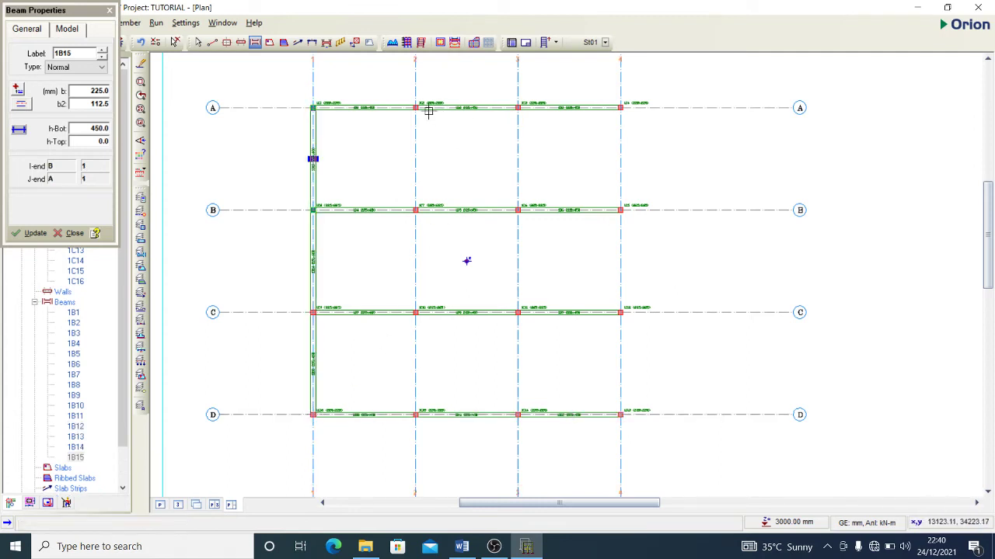
left_click_drag(416, 106, 416, 414)
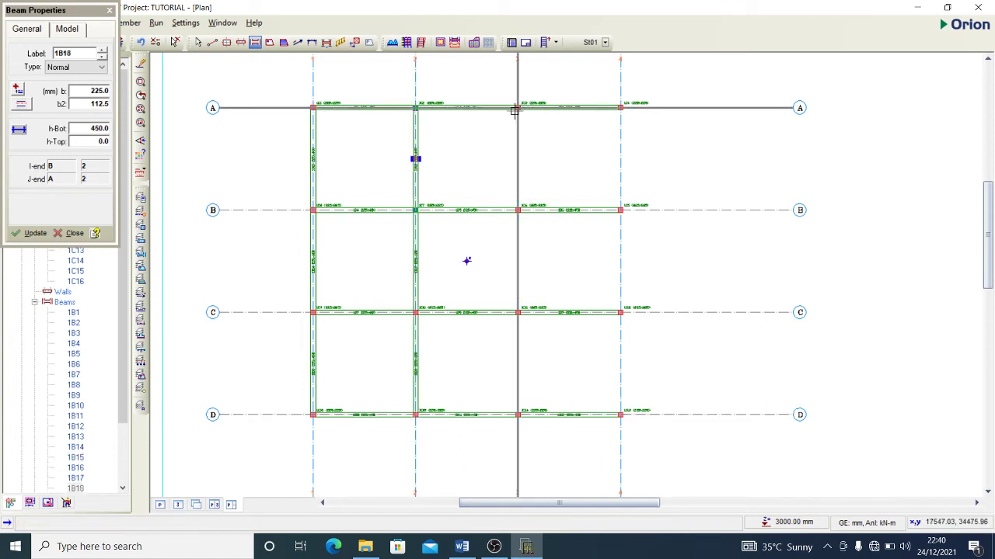
left_click_drag(518, 108, 517, 414)
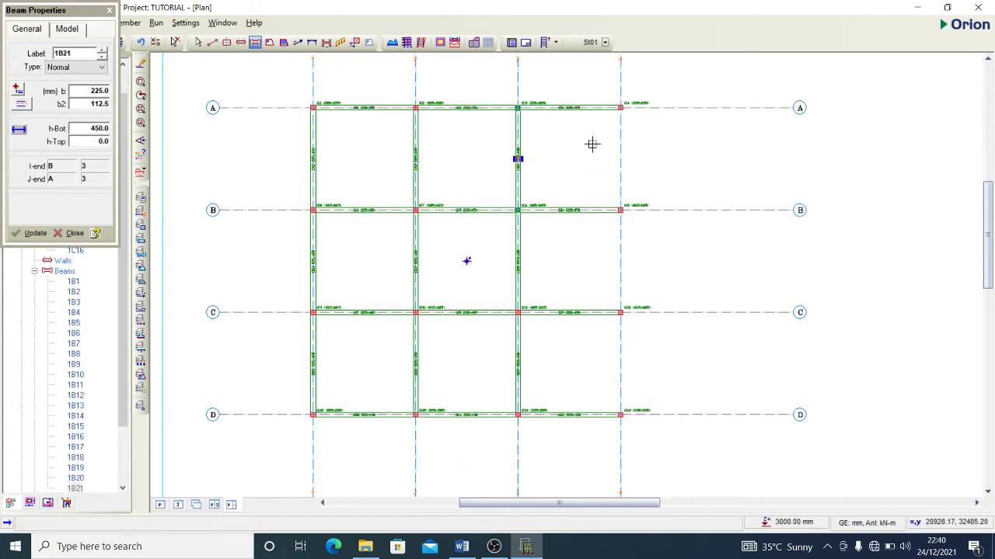
left_click_drag(620, 107, 616, 417)
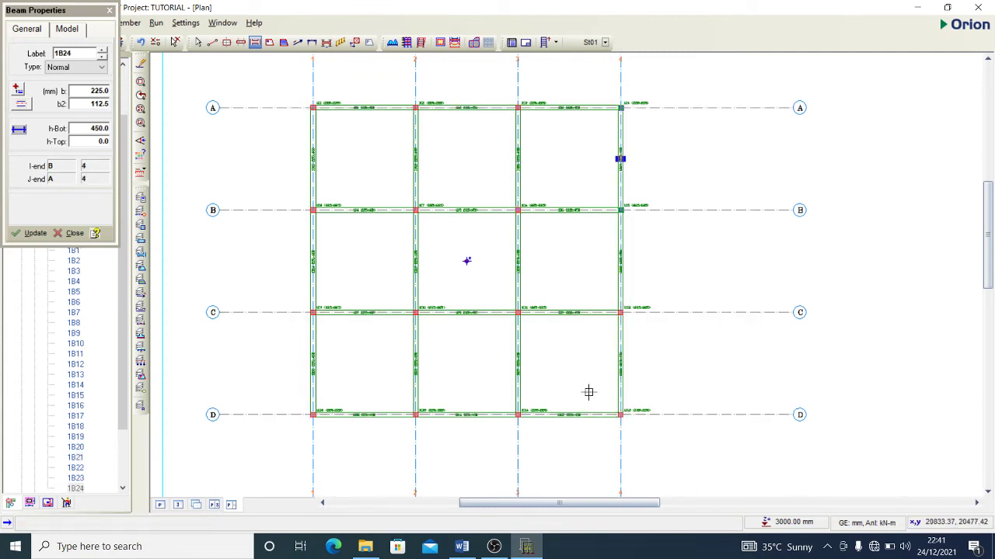
key("Escape")
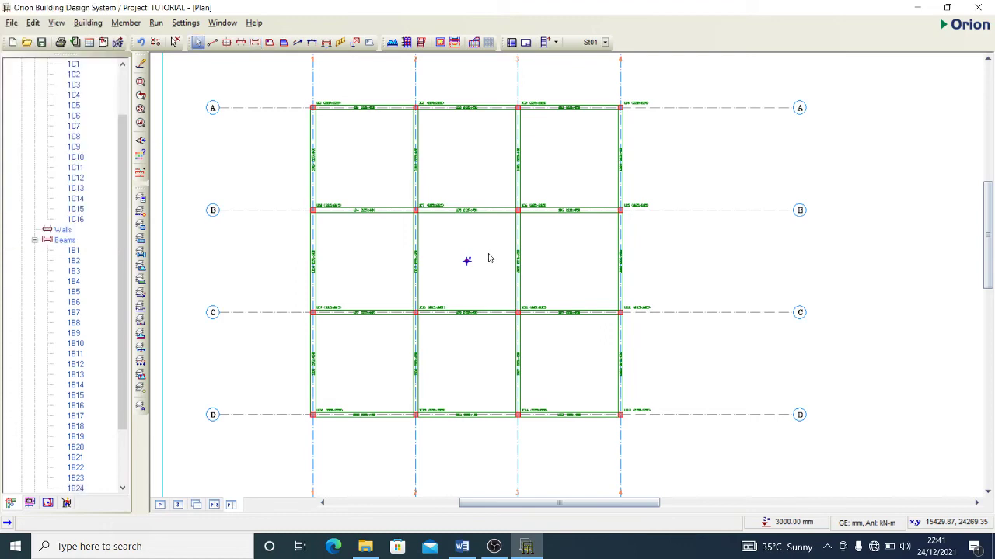
- Start a slab and set its depth h to 150 mm
scroll(466, 261, "up", 4)
scroll(444, 360, "down", 5)
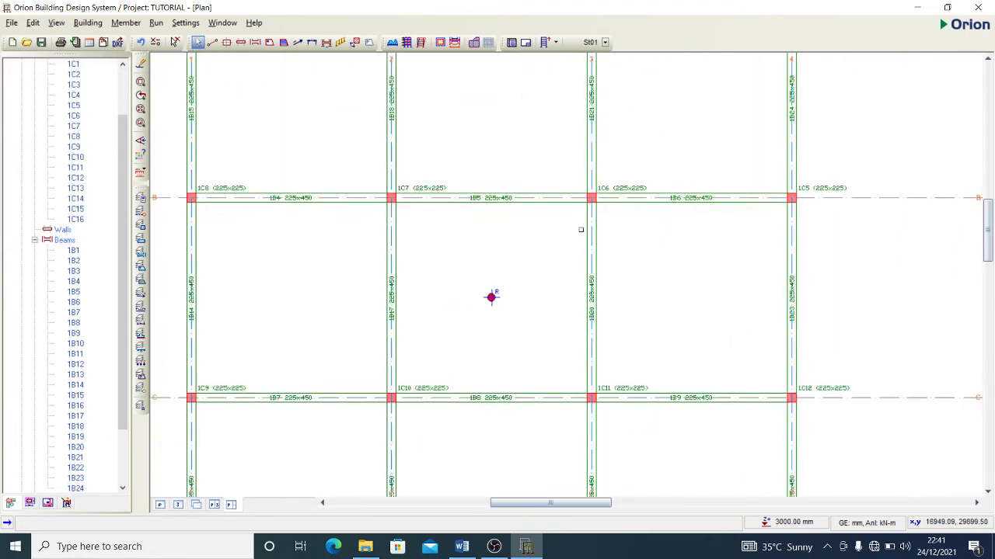
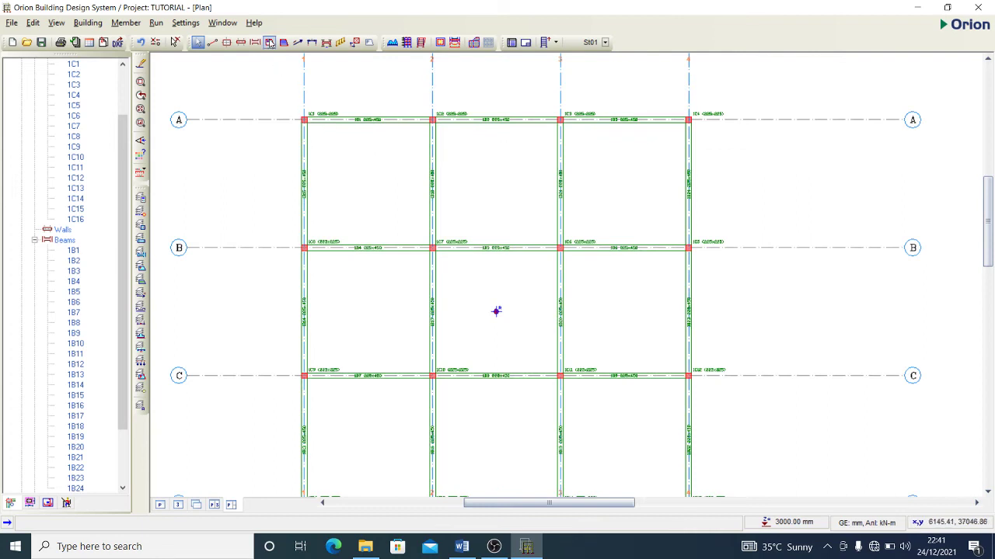
left_click(269, 44)
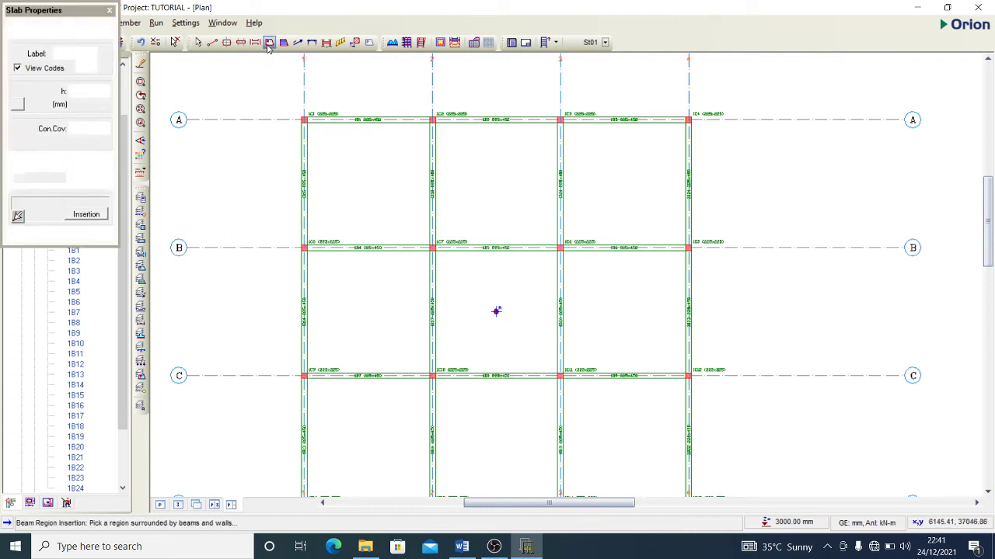
left_click(100, 91)
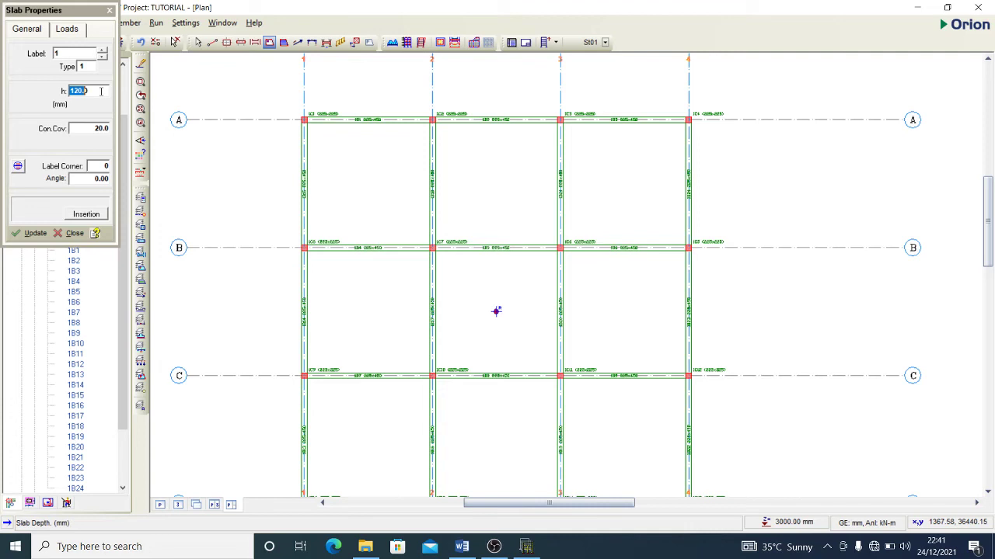
type("150")
left_click(93, 127)
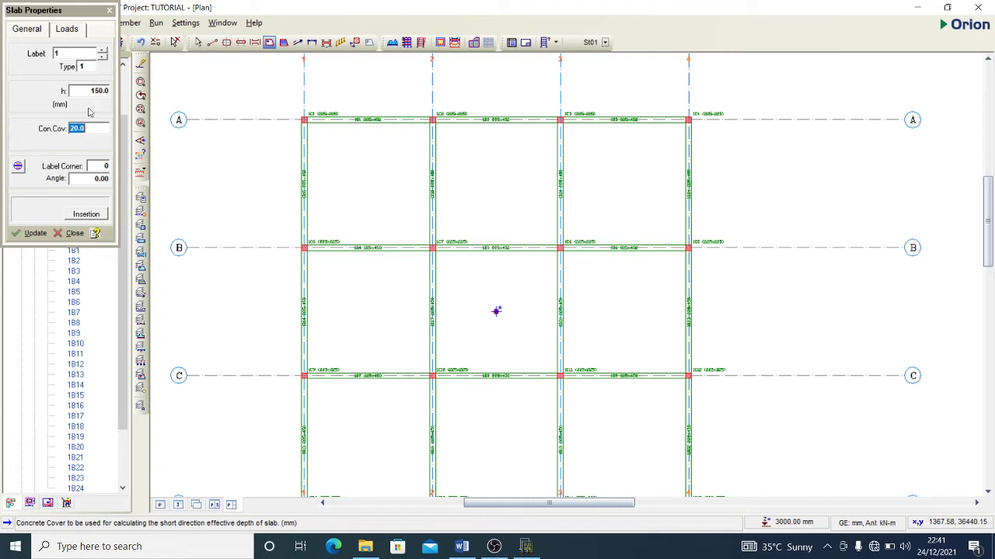
- Set the slab's dead load to 2.7 kN/m2 and its imposed load to 1.5 kN/m2
left_click(75, 31)
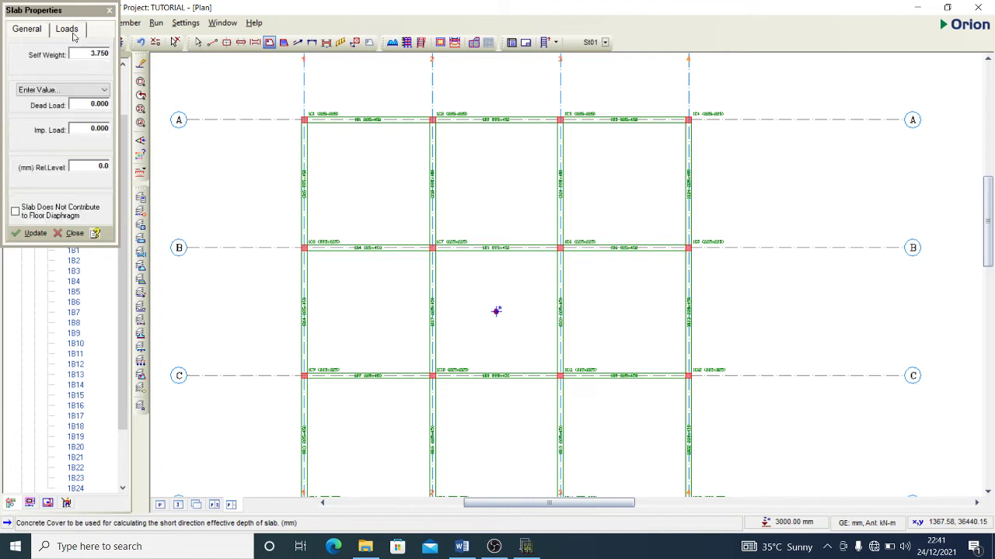
left_click(92, 102)
type("2.7")
left_click(92, 128)
type("1")
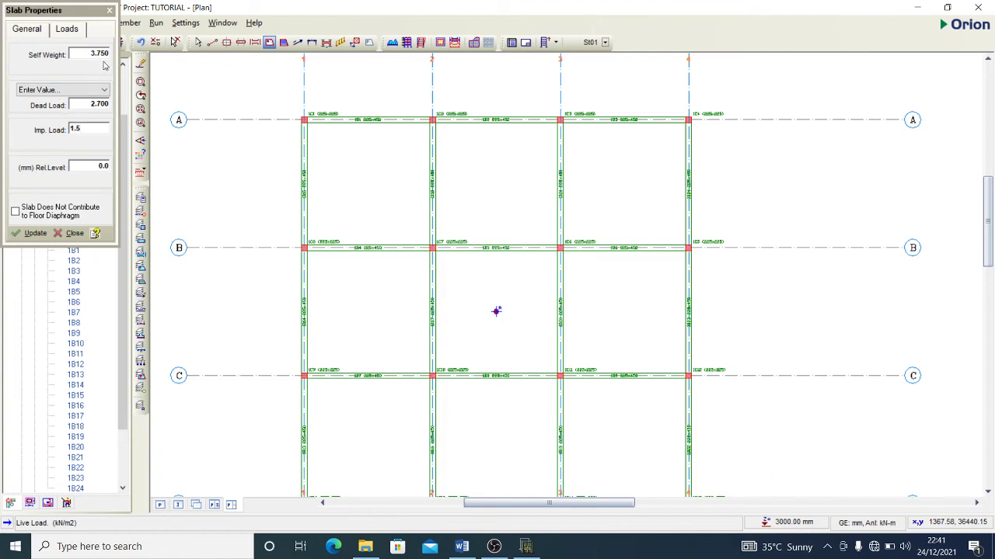
type(".5")
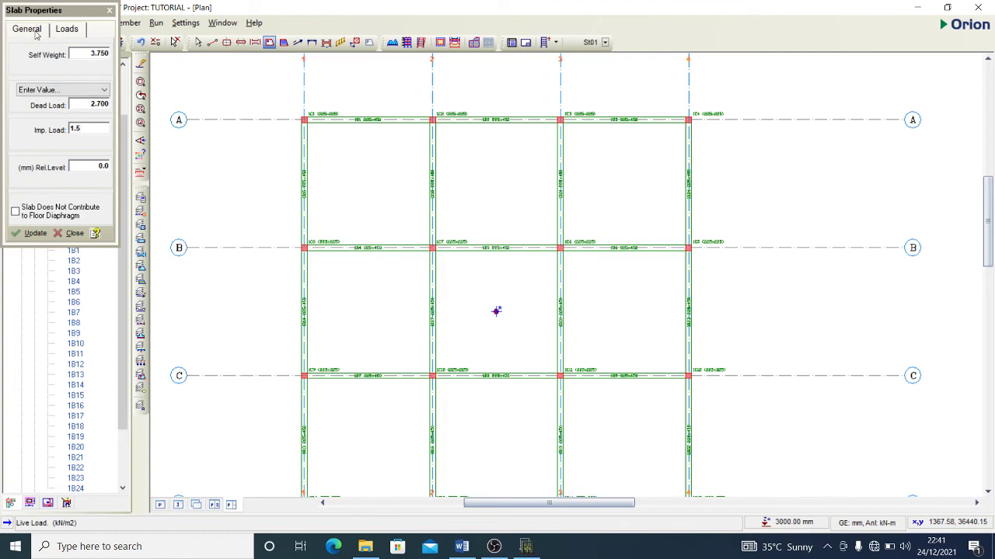
- Insert 150 mm slabs in the six bays between axes A and C, from axis 1 to axis 4
left_click(399, 187)
left_click(485, 185)
left_click(619, 193)
left_click(624, 295)
left_click(493, 319)
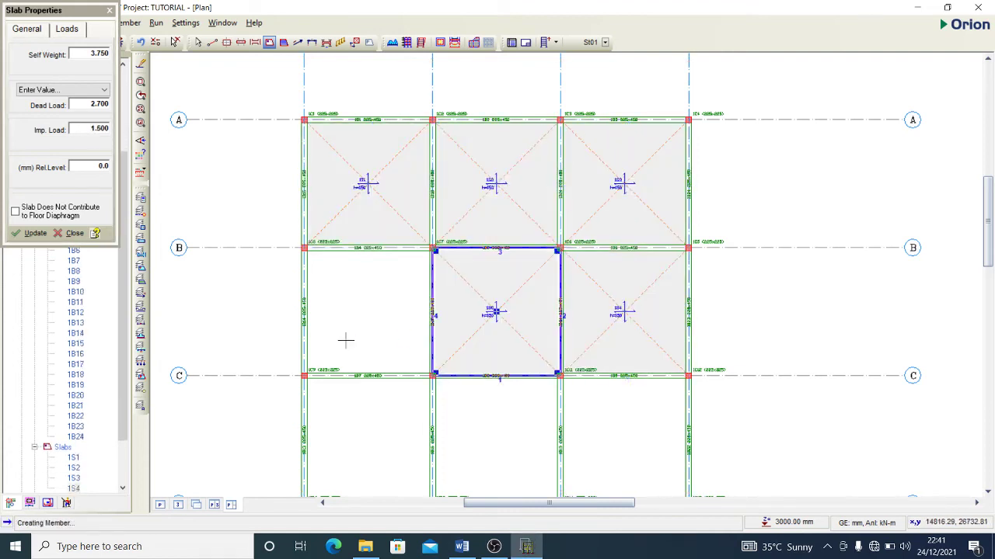
left_click(344, 340)
- Insert 150 mm slabs in the three bays between axes C and D and end slab insertion
scroll(378, 196, "down", 1)
left_click(373, 377)
left_click(482, 388)
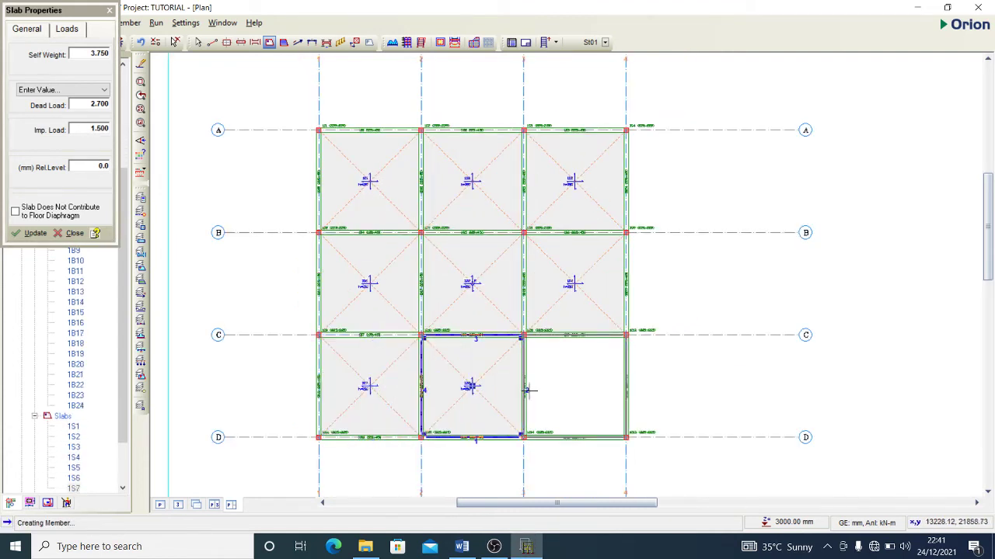
left_click(584, 402)
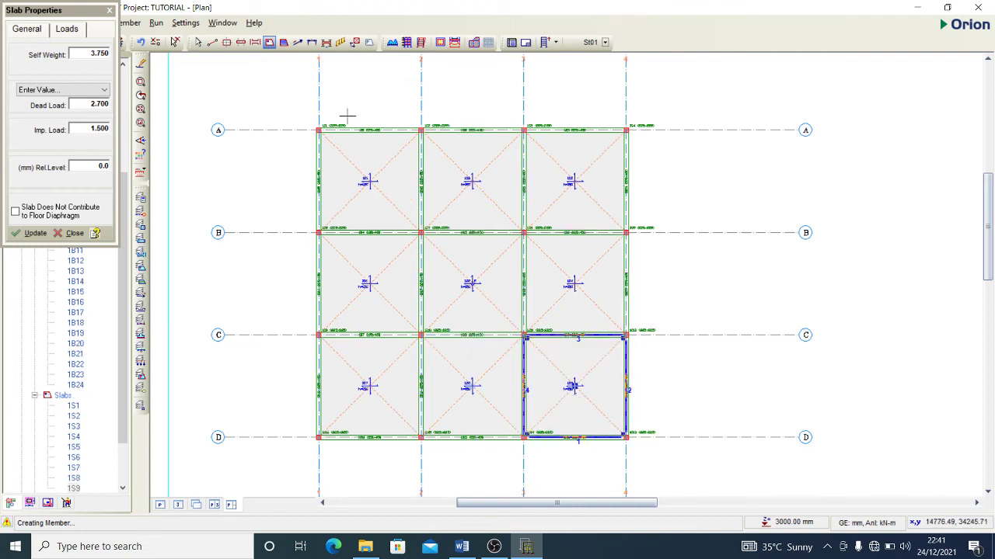
left_click(110, 10)
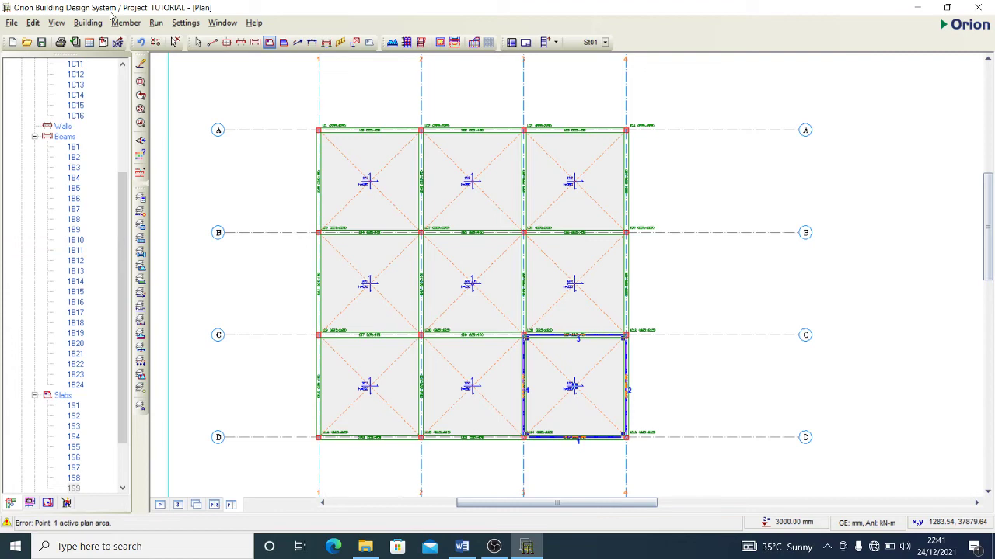
- Check the heights and levels of storeys St01 to St03 in the storey table and close it
scroll(354, 132, "up", 4)
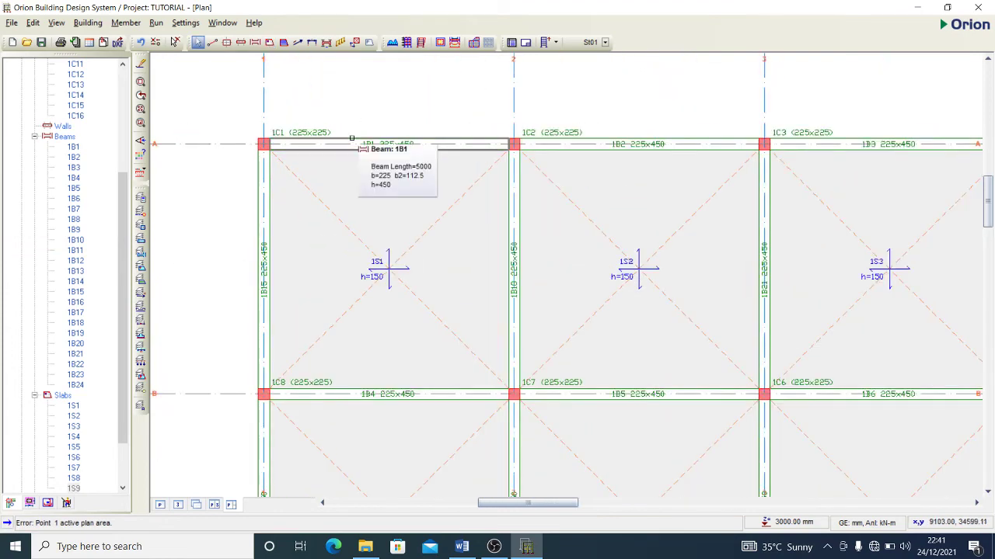
scroll(467, 102, "down", 4)
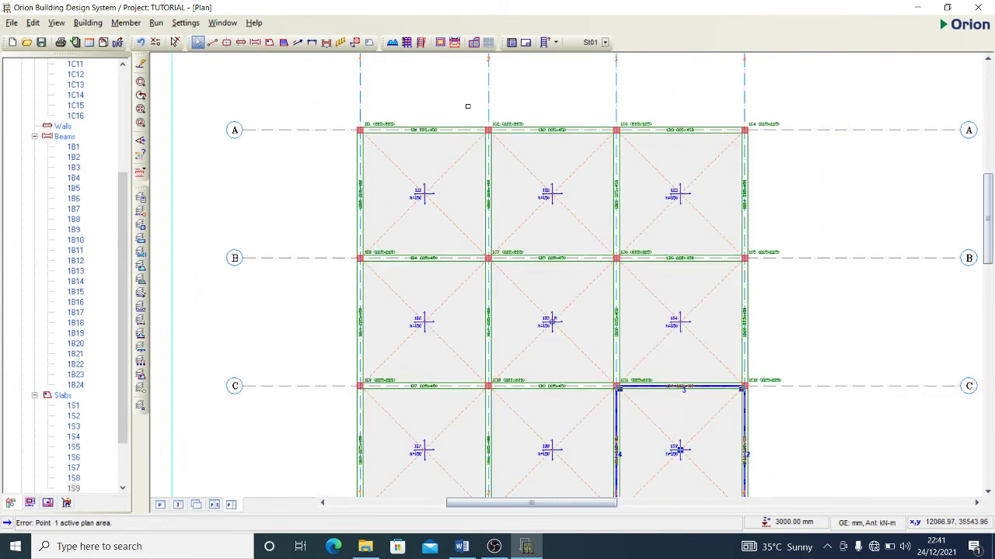
left_click(554, 43)
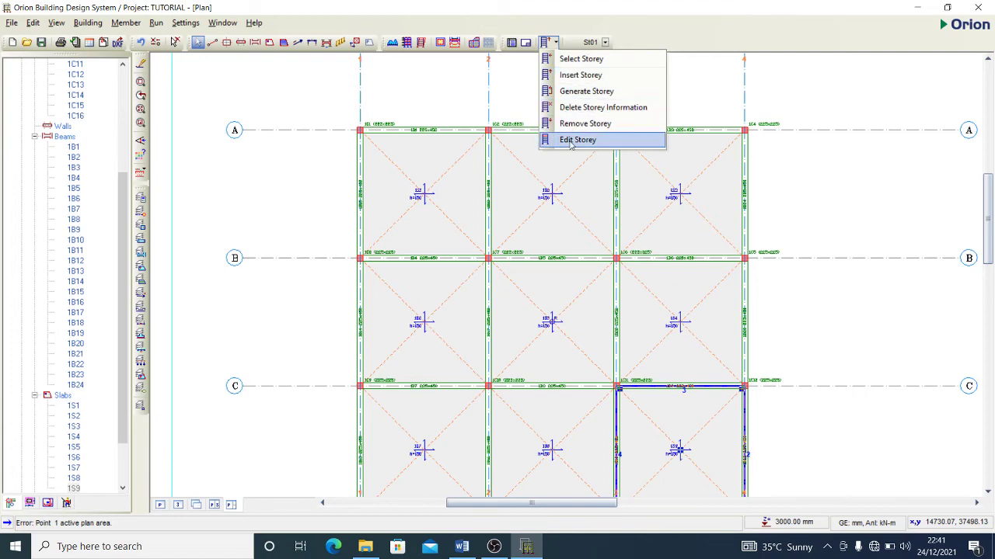
left_click(569, 142)
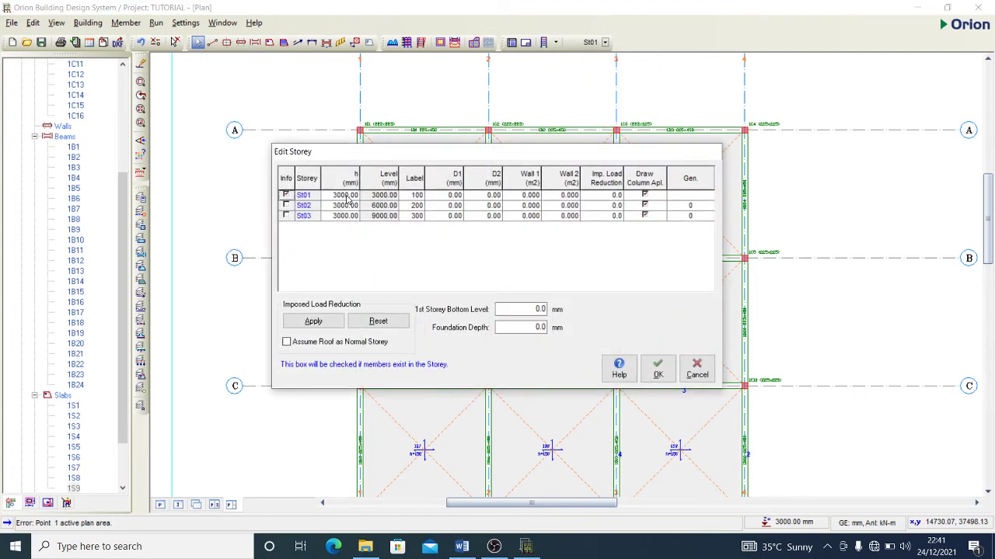
left_click(697, 369)
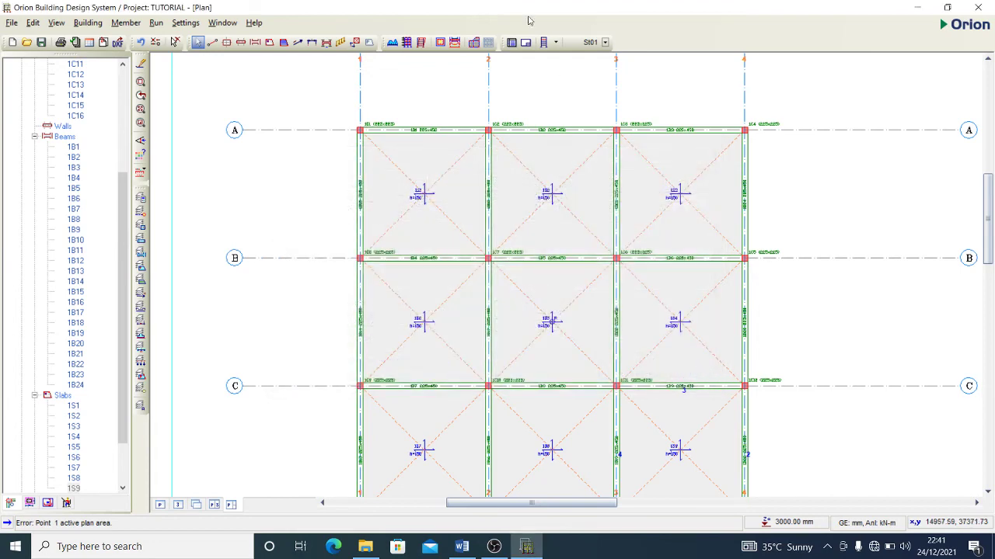
- Define a wall load on beam 1B1 with 2.87 kN/m2 unit weight, 2.55 m height and 0.225 m thickness
scroll(396, 127, "up", 2)
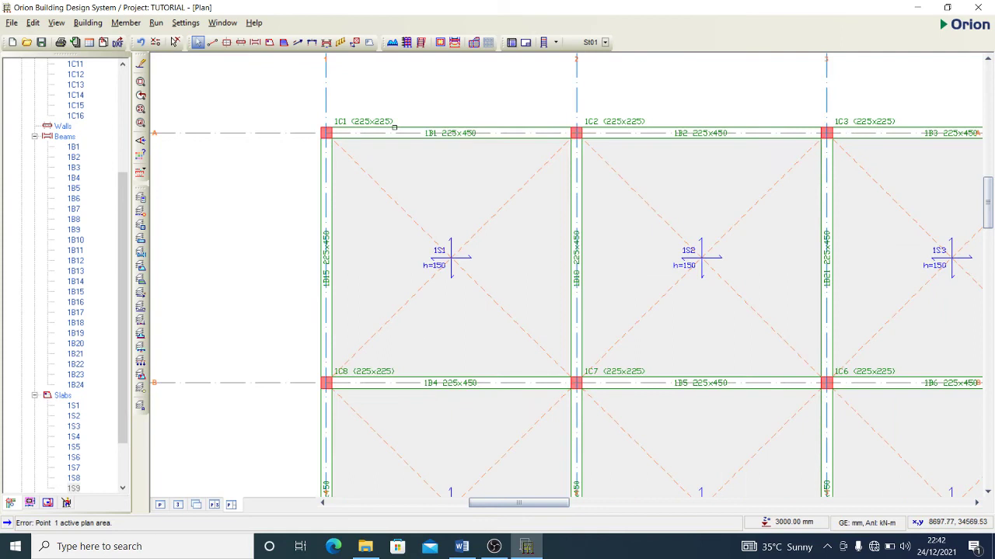
right_click(401, 128)
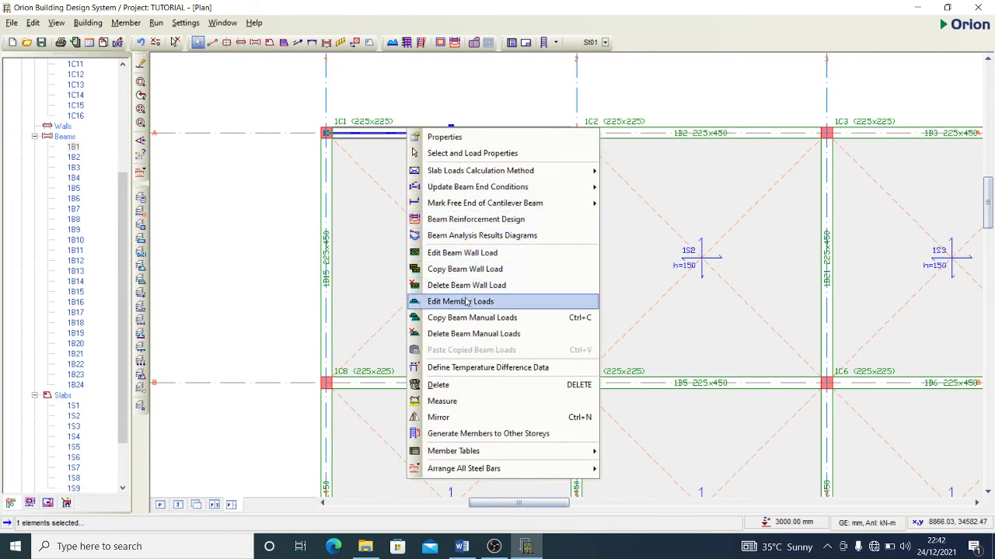
left_click(461, 253)
left_click(602, 356)
type("2.8")
left_click(603, 373)
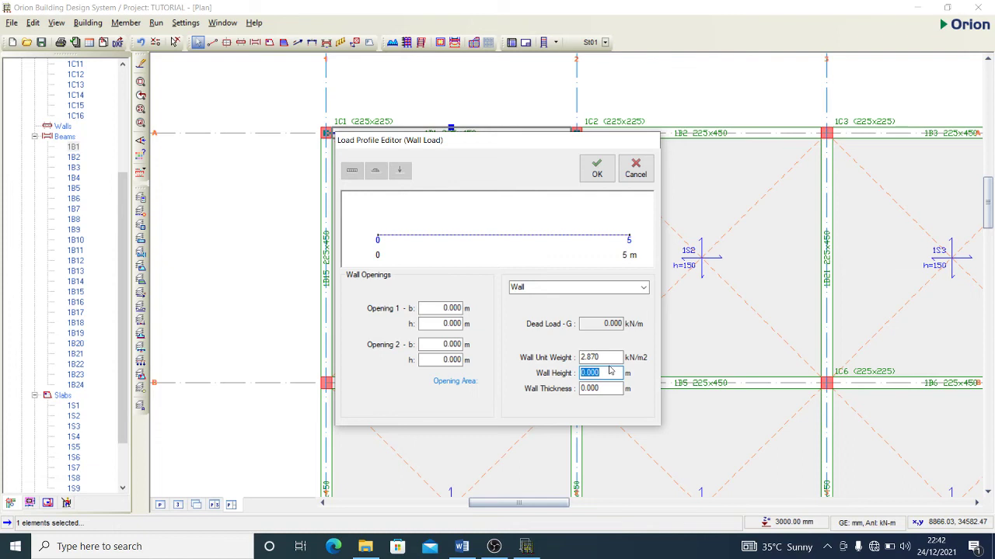
type("2.55")
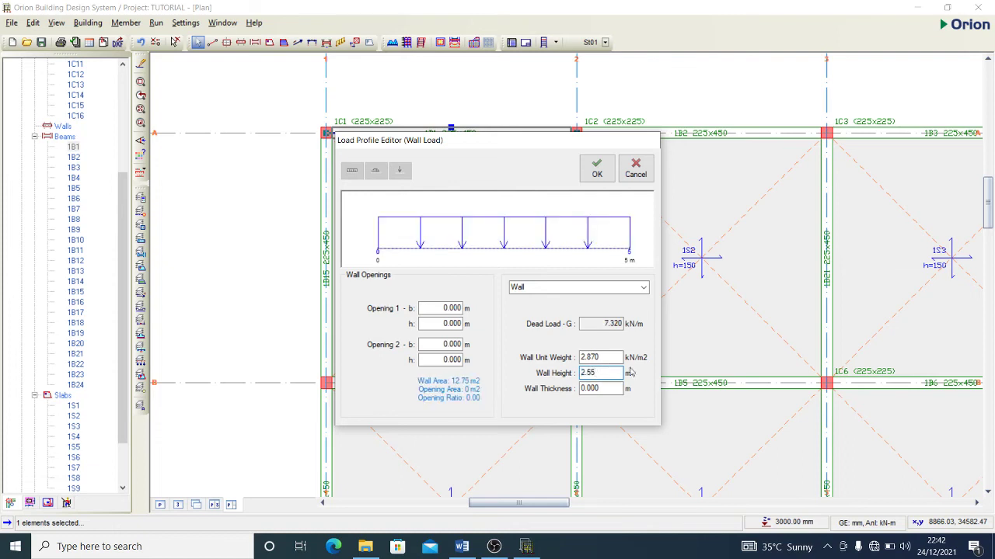
left_click(605, 390)
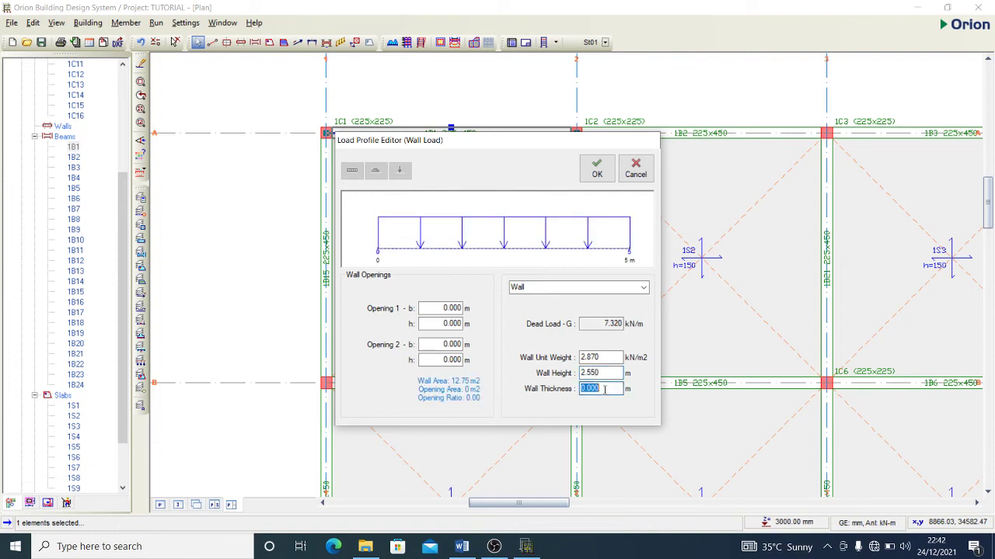
type("225")
left_click(598, 356)
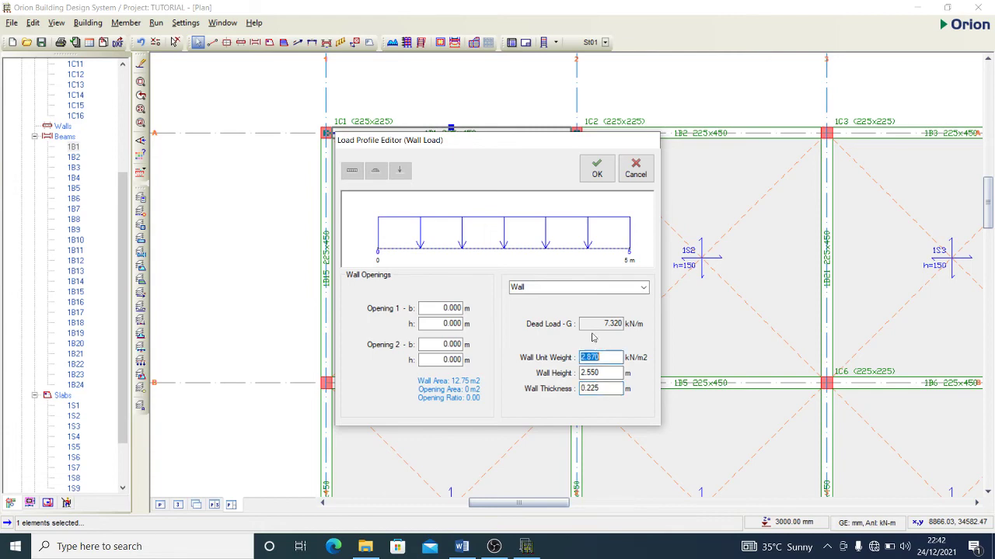
left_click(598, 179)
- Copy the wall load of beam 1B1
scroll(222, 195, "down", 2)
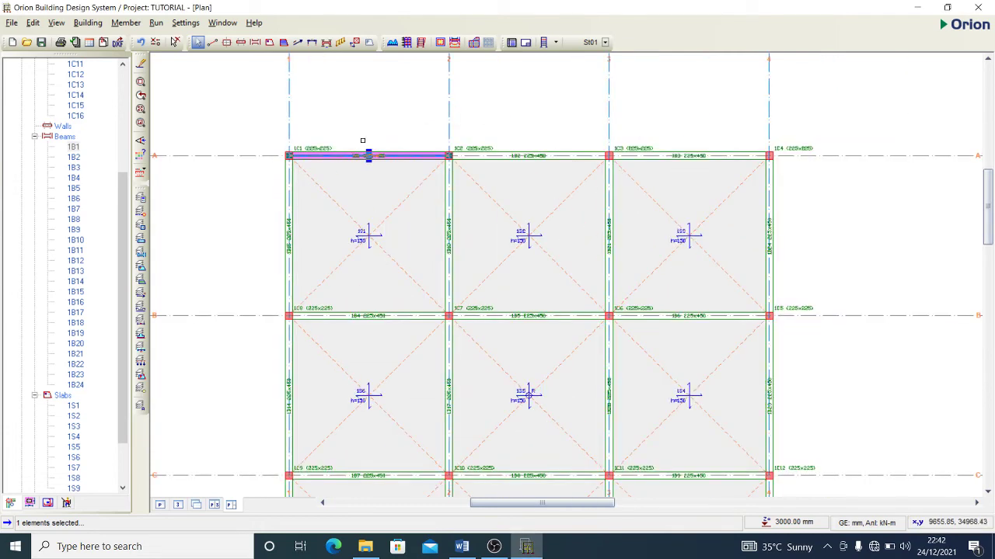
scroll(364, 133, "up", 2)
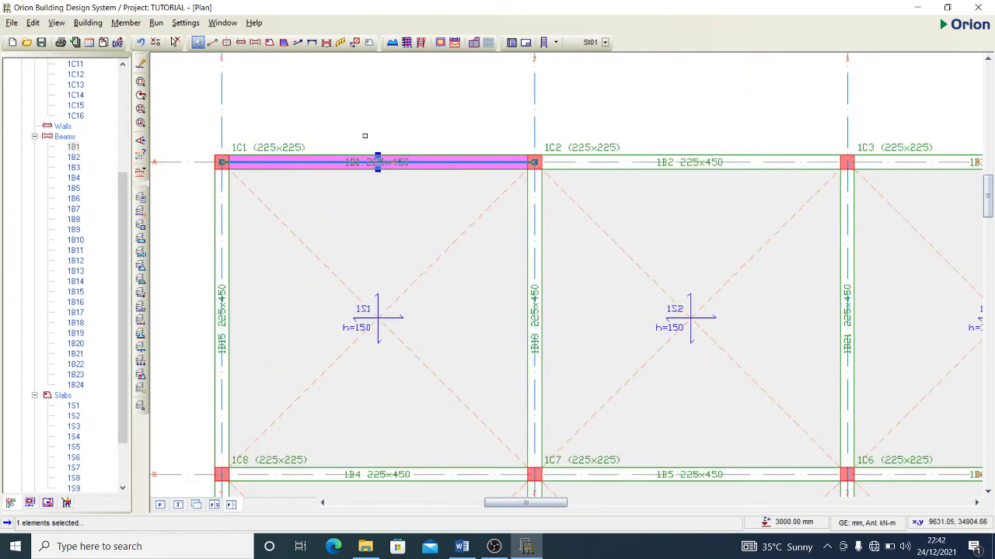
left_click(342, 153)
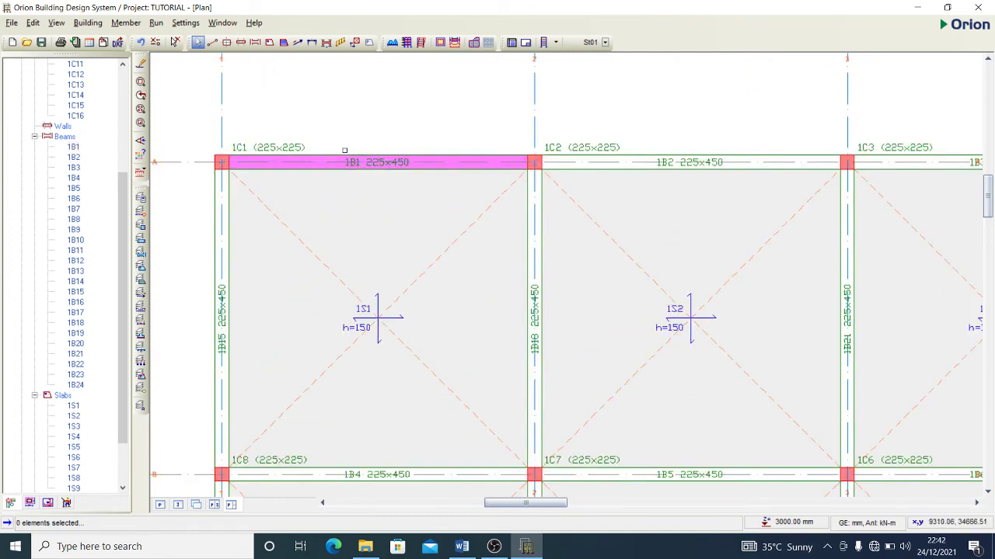
left_click(342, 154)
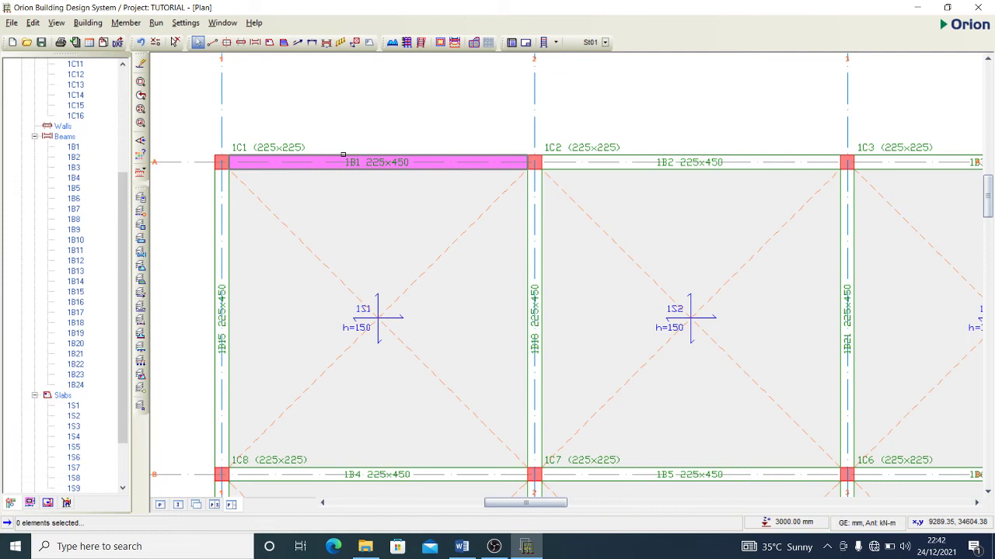
right_click(347, 155)
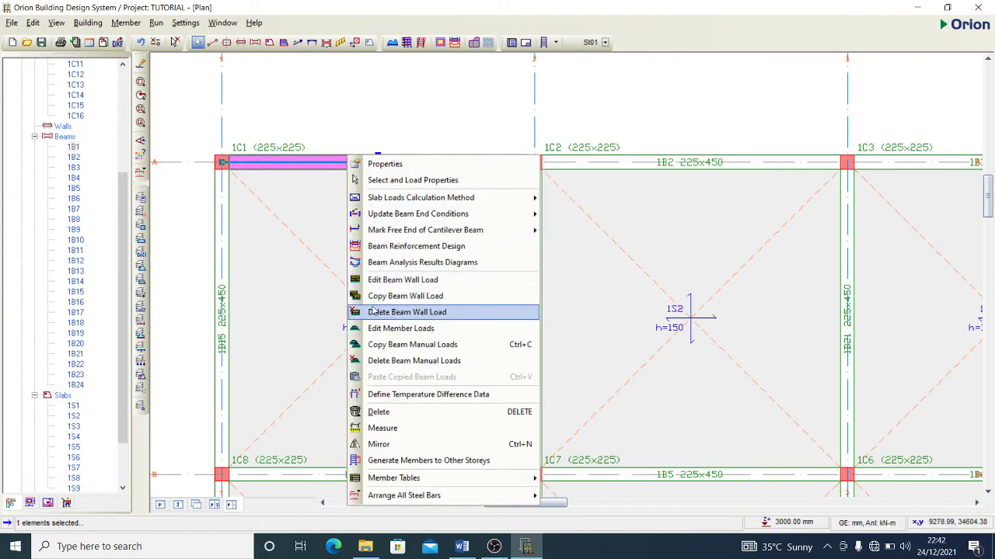
left_click(401, 301)
- Paste the copied wall load onto all beams 1B1 to 1B24, replacing their wall loads, and clear the selection
left_click(73, 147)
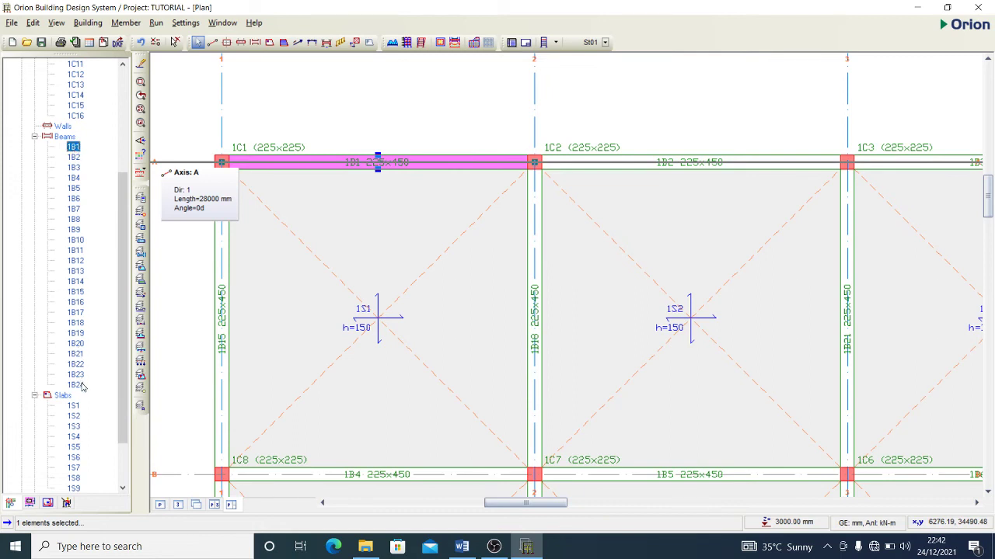
left_click(75, 384, "shift")
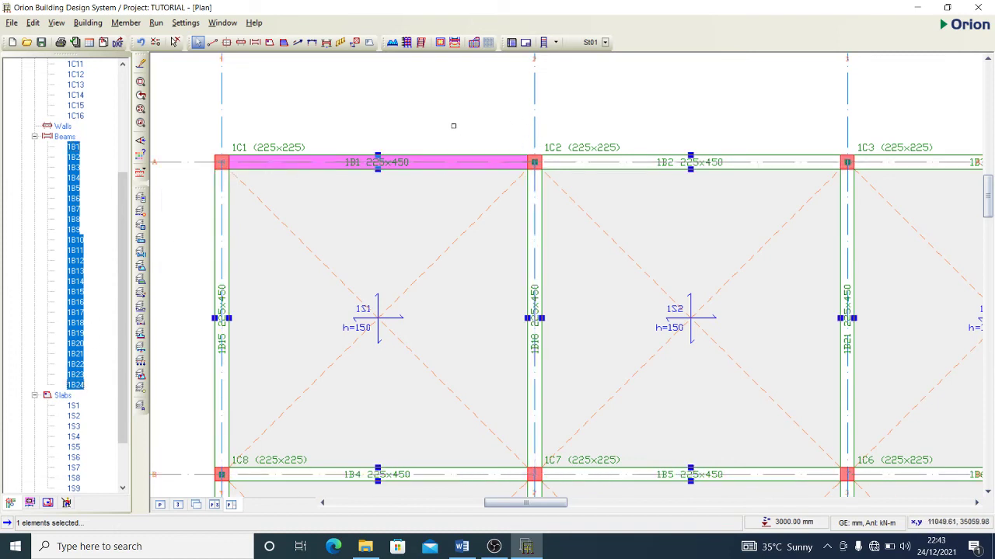
right_click(76, 201)
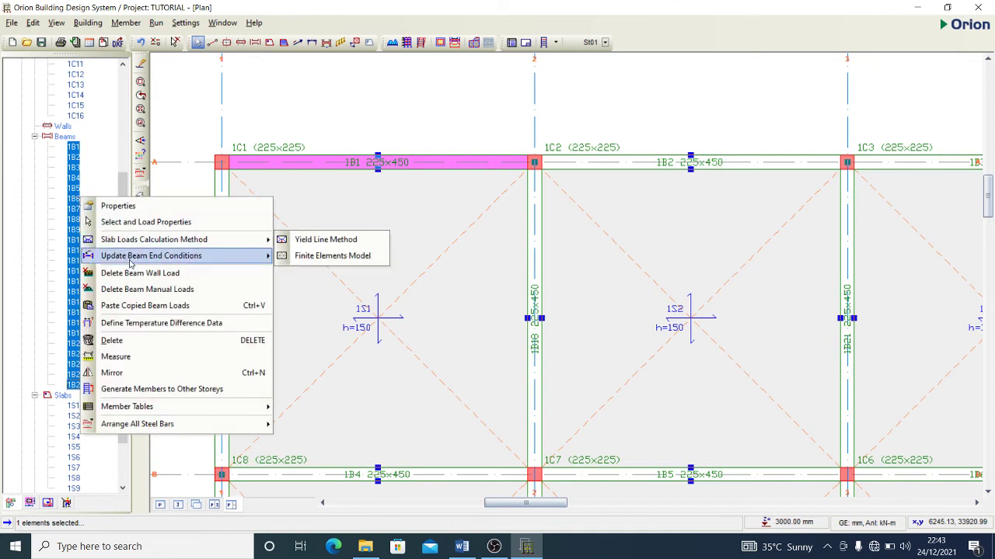
left_click(145, 306)
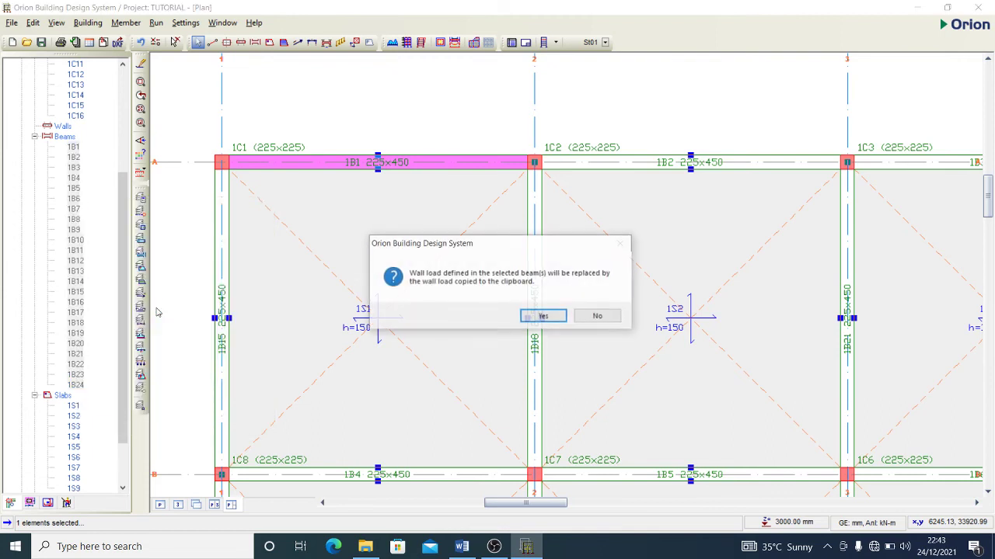
left_click(543, 316)
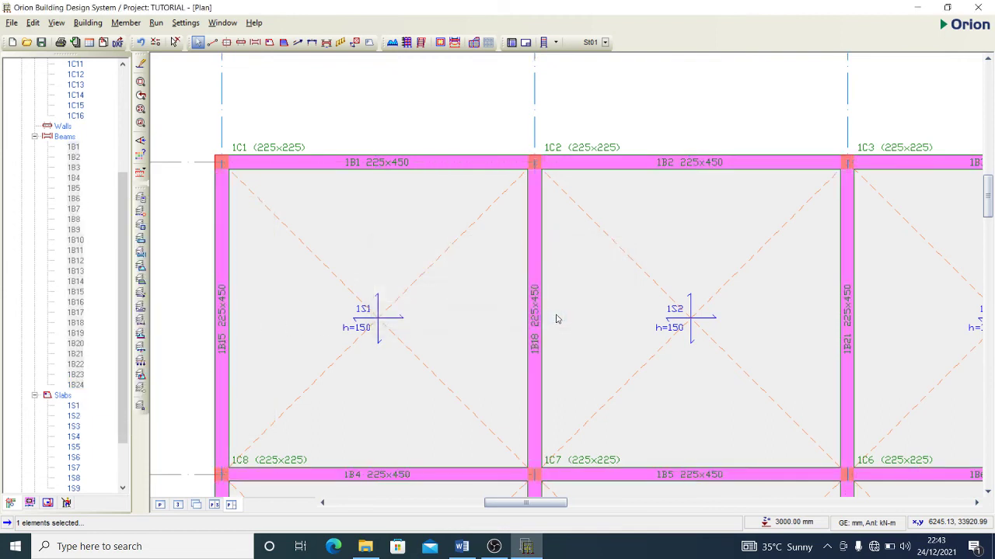
scroll(399, 184, "down", 3)
scroll(399, 184, "down", 3)
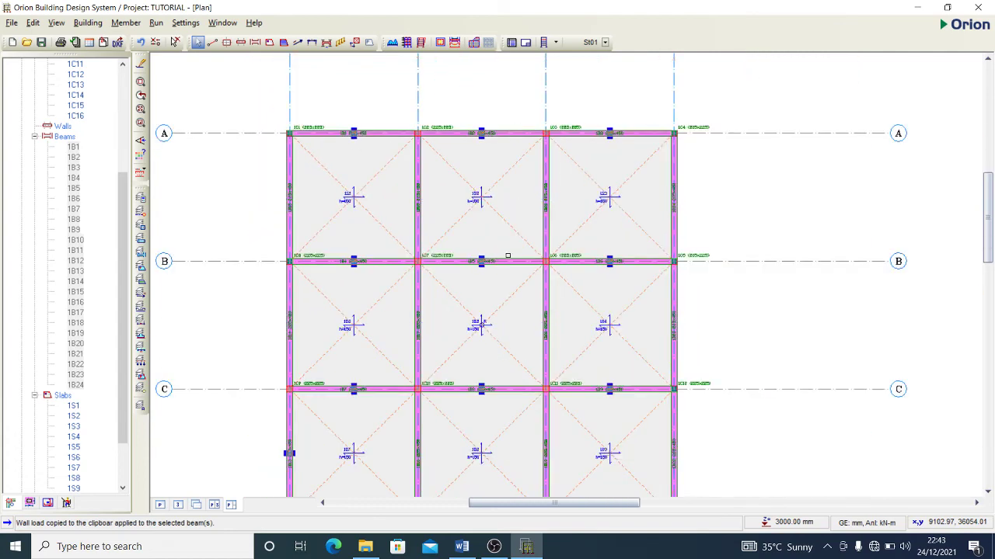
scroll(567, 460, "up", 2)
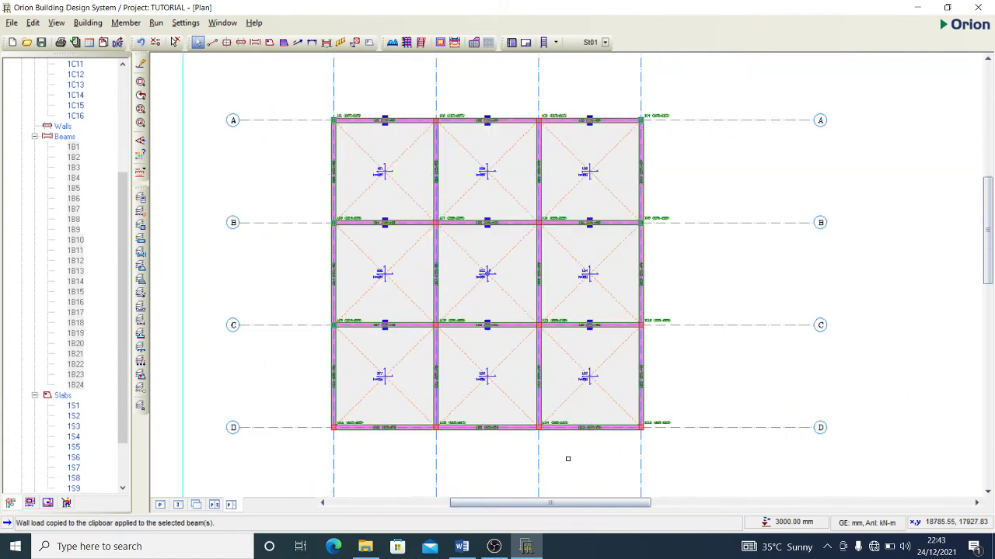
scroll(696, 295, "down", 1)
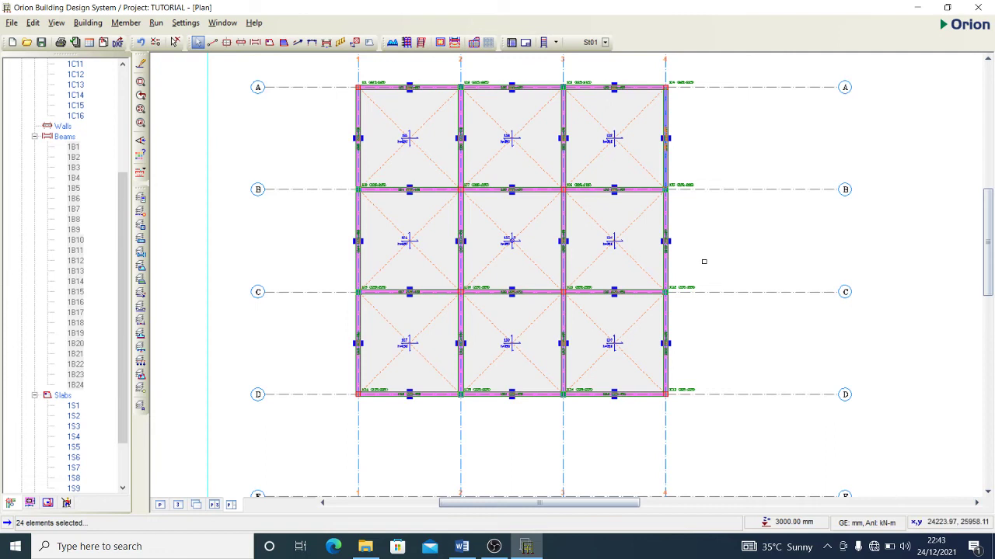
key("Escape")
- Generate storey St02 from St01 with all member types included
scroll(701, 143, "up", 1)
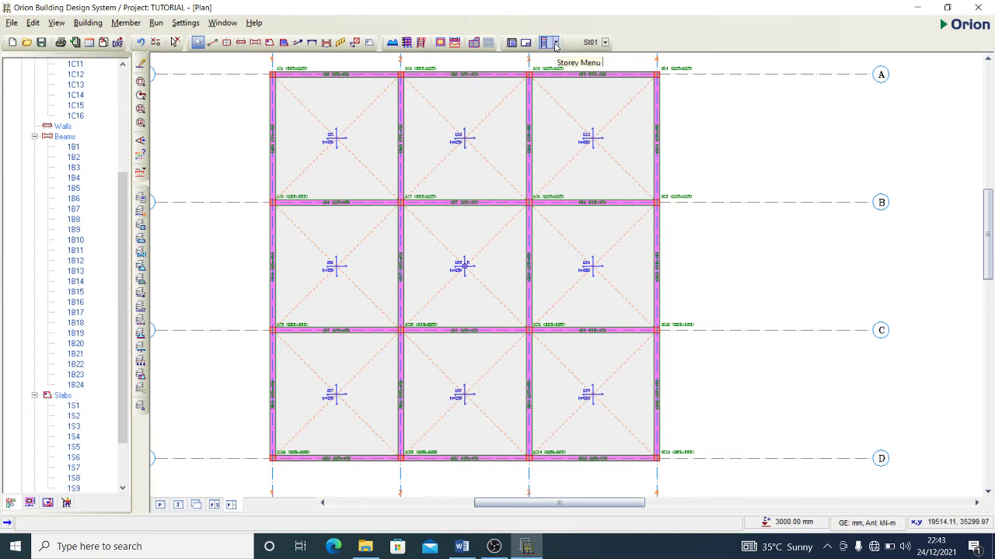
scroll(655, 236, "down", 2)
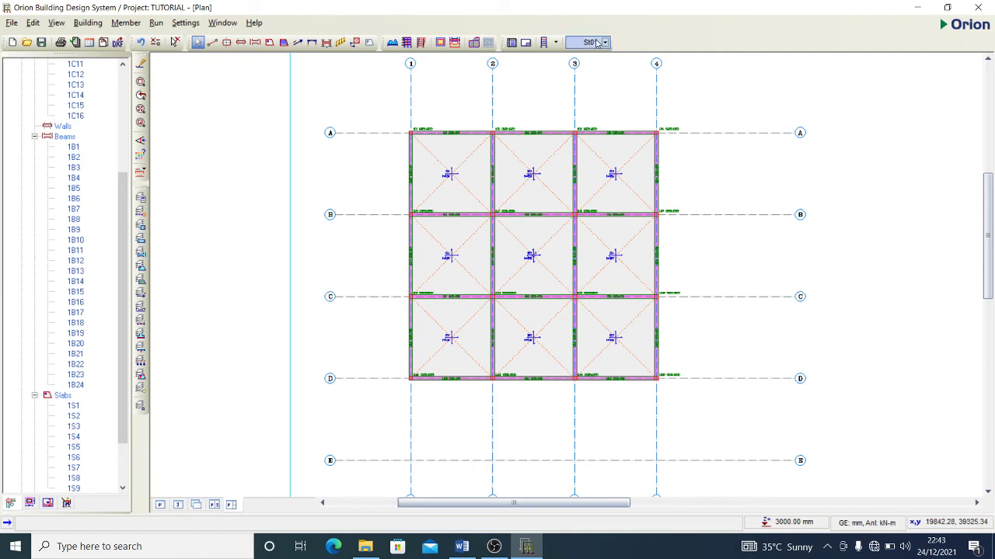
left_click(555, 43)
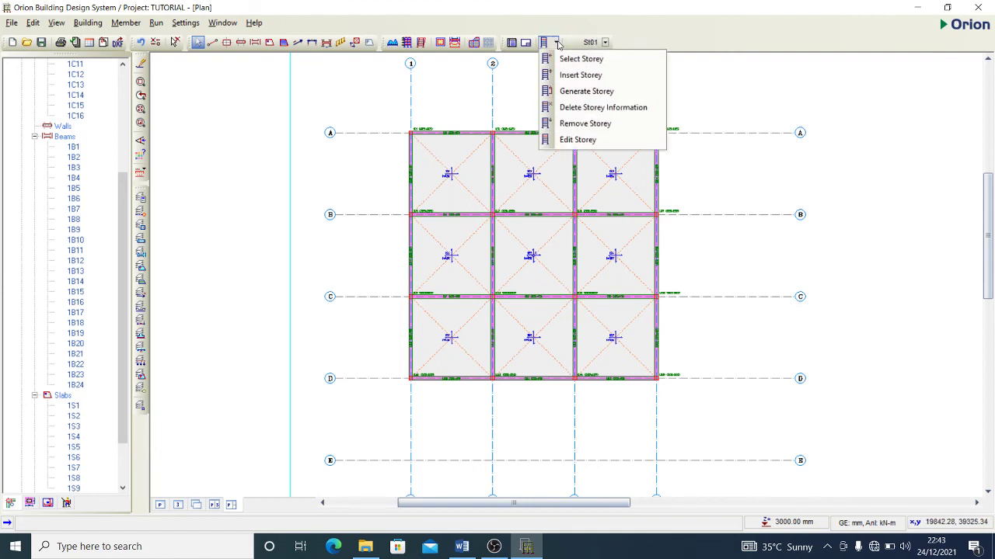
left_click(580, 92)
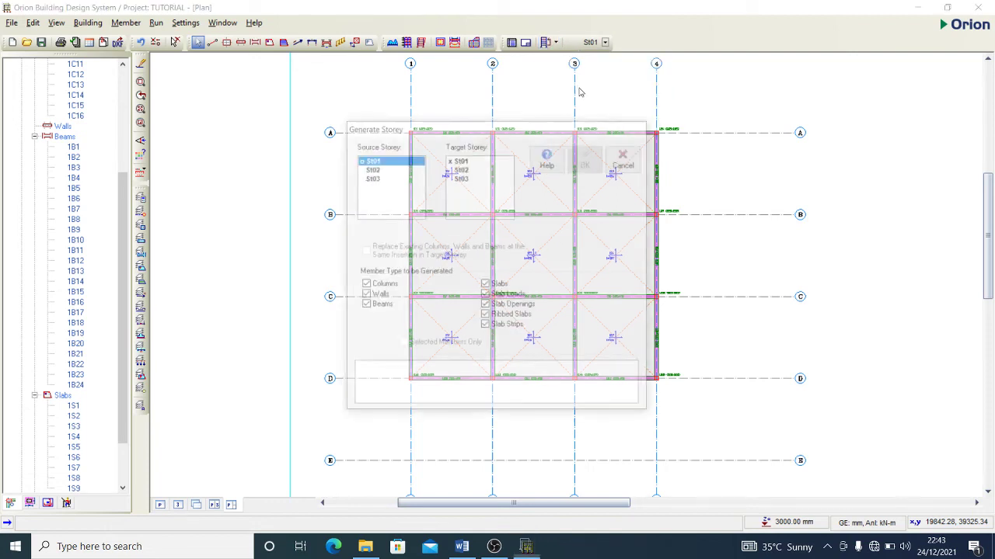
left_click(462, 169)
left_click(579, 168)
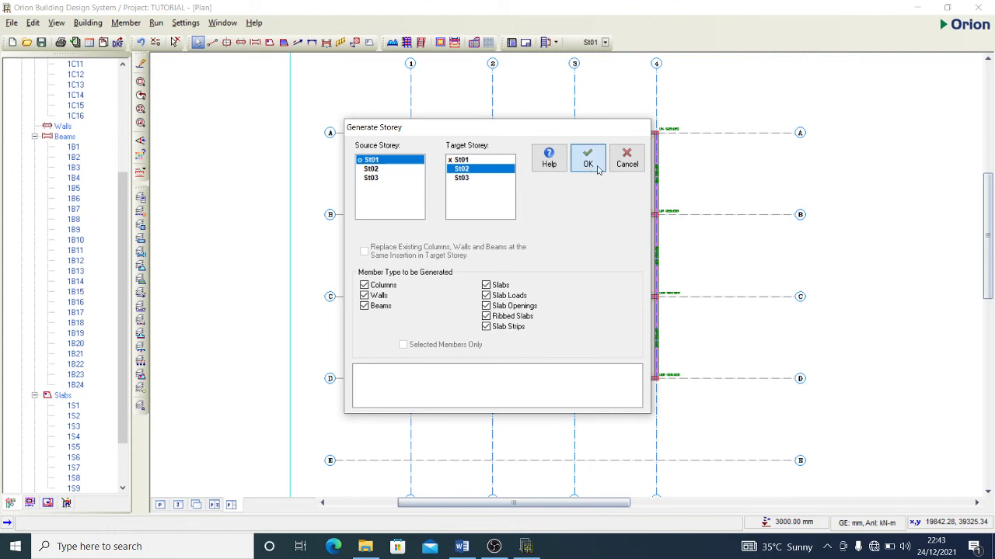
left_click_drag(589, 133, 650, 128)
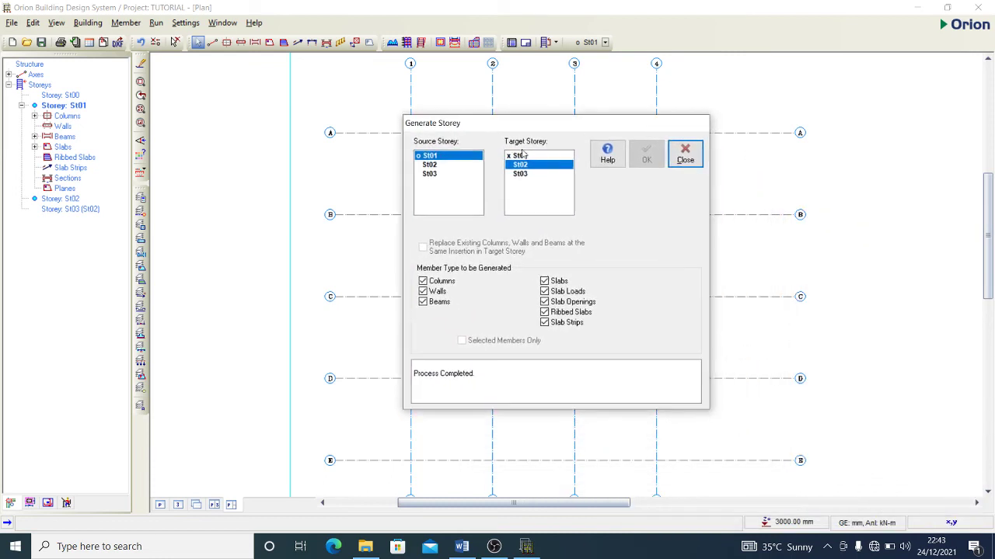
- Generate storey St03 from St02 without slabs and slab loads, and display the St03 plan
left_click(436, 165)
left_click(519, 174)
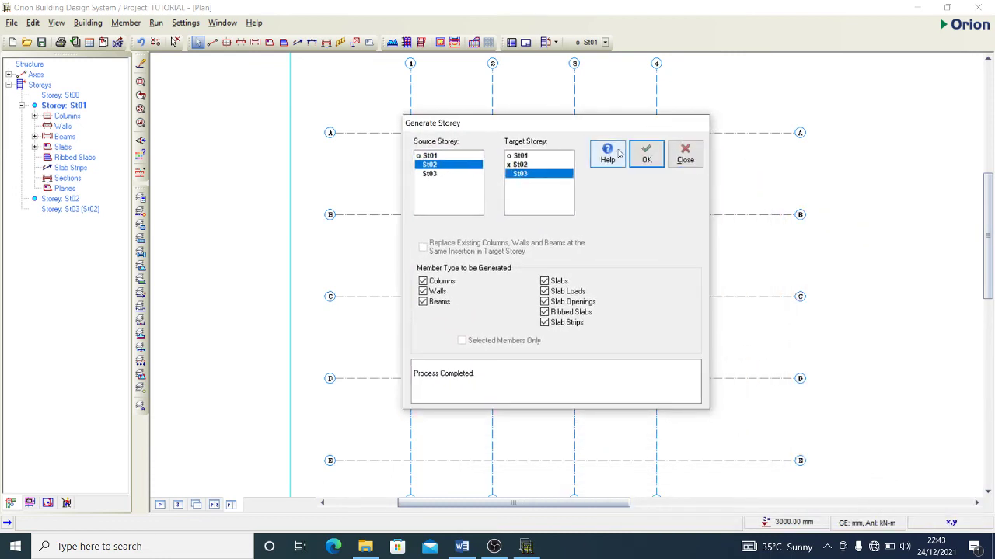
left_click(545, 292)
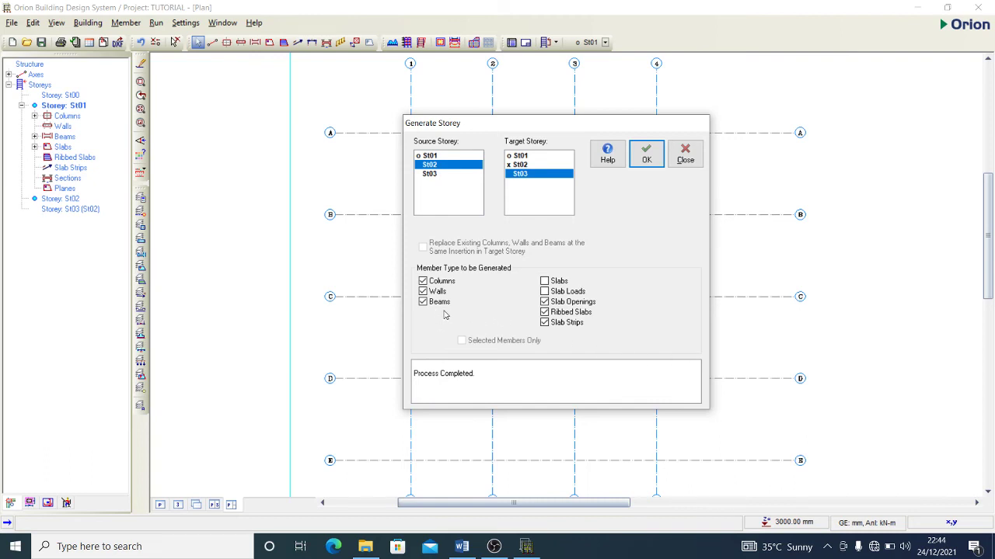
left_click(645, 159)
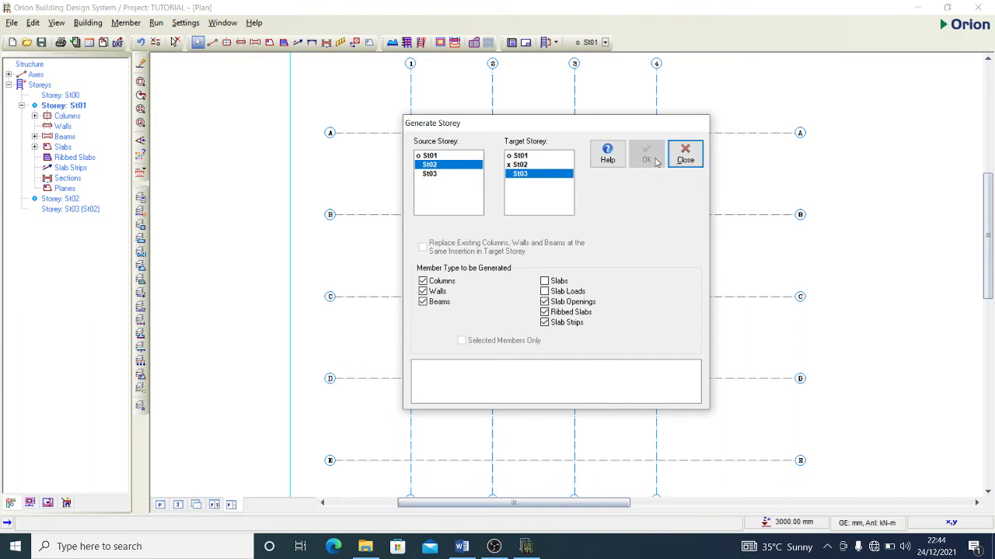
left_click(681, 156)
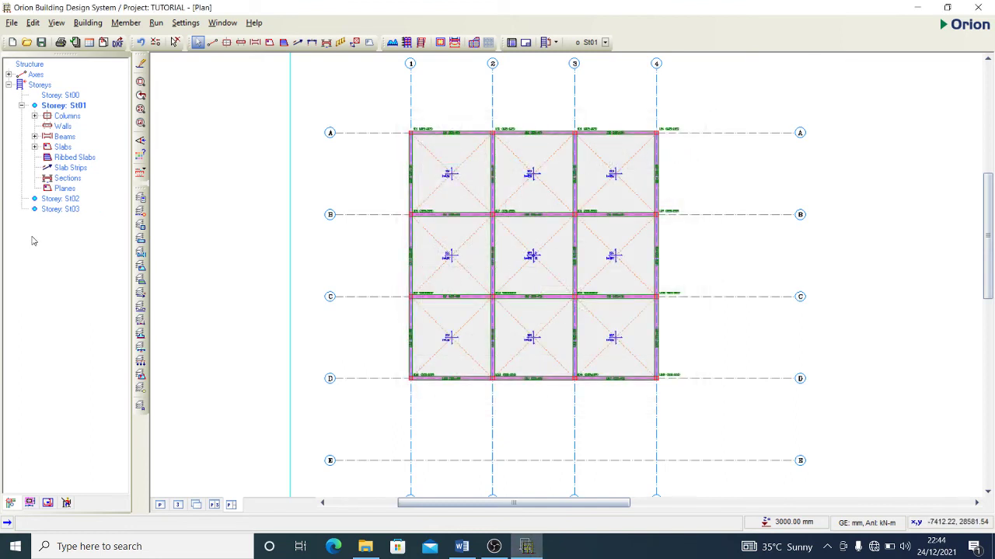
left_click(60, 209)
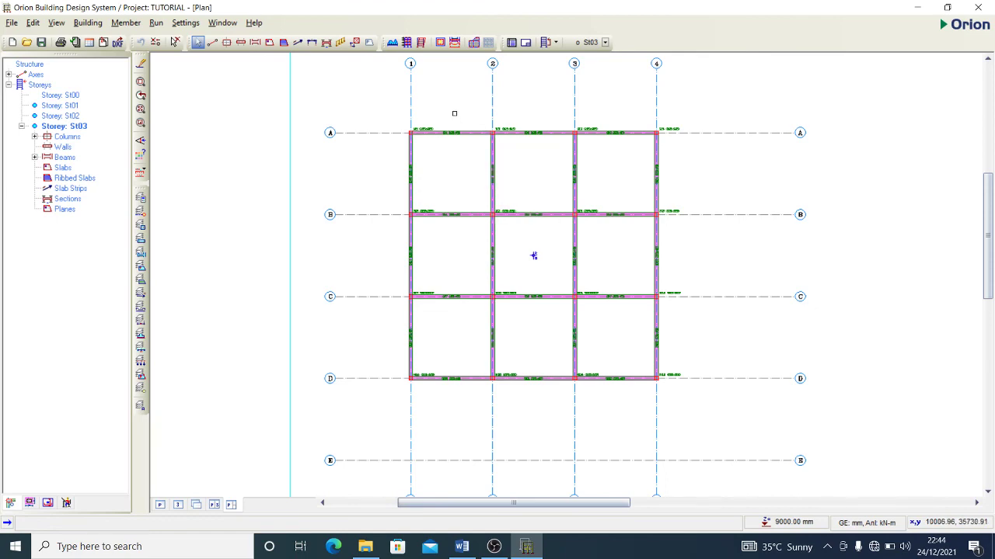
- Reduce the wall height in the wall load of beam 3B1 on storey St03
scroll(454, 116, "up", 5)
left_click(451, 145)
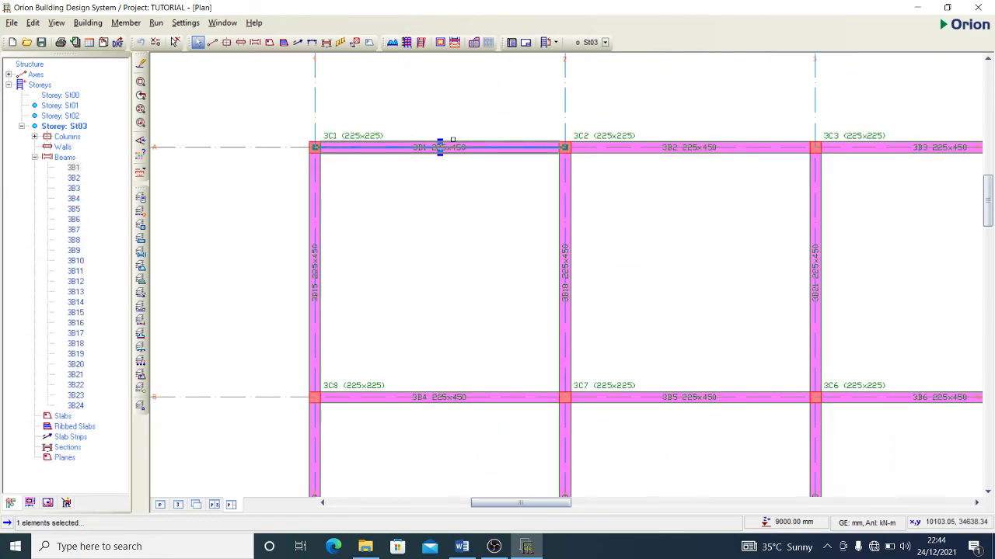
right_click(452, 140)
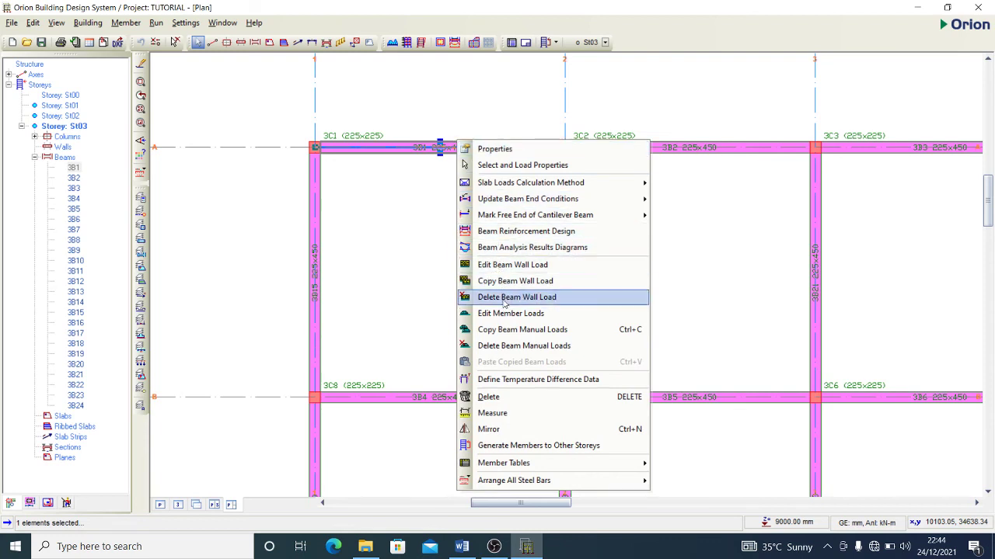
left_click(505, 265)
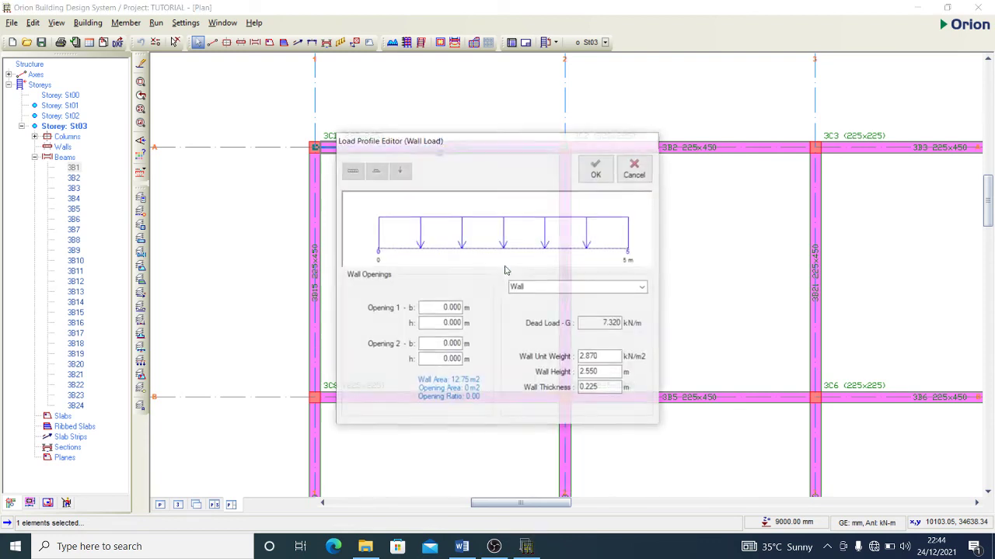
double_click(605, 373)
key("BackSpace")
left_click(596, 168)
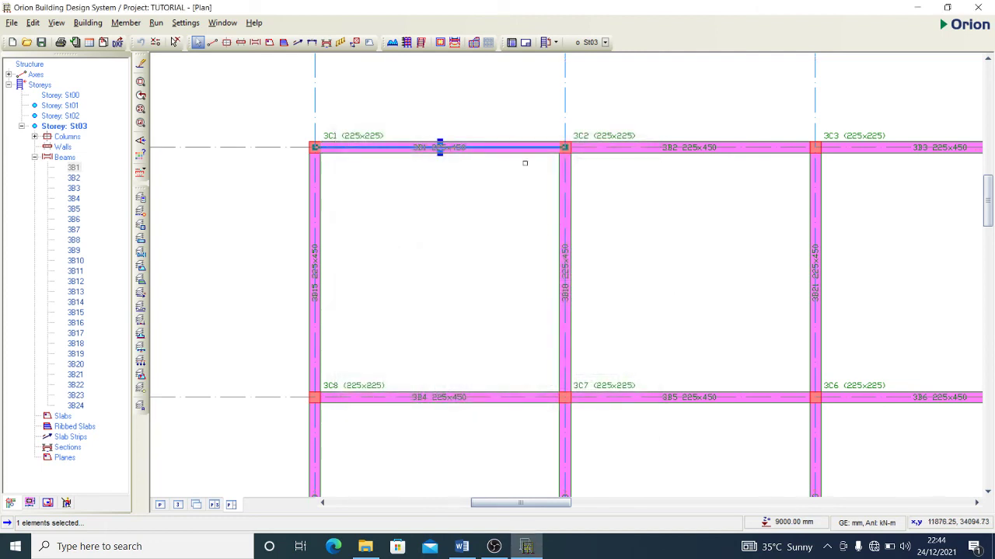
- Copy the wall load of beam 3B1 onto all beams 3B1 to 3B24, replacing their wall loads
mouse_move(452, 142)
right_click(453, 143)
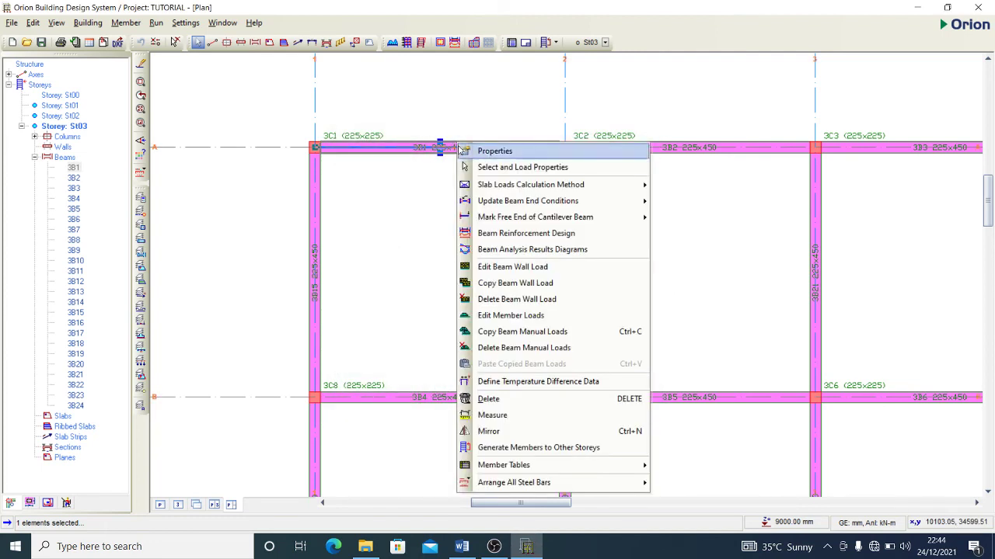
left_click(507, 284)
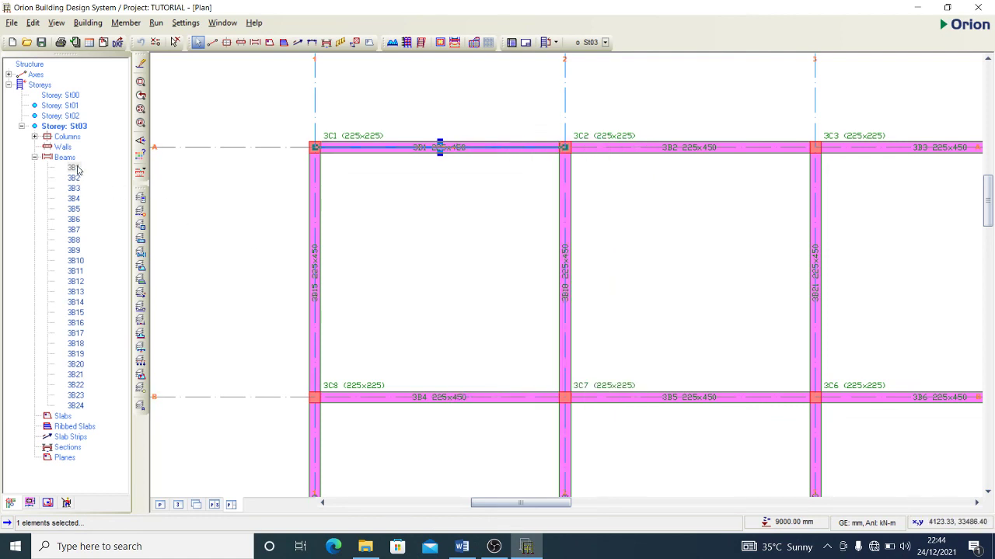
left_click(81, 406, "shift")
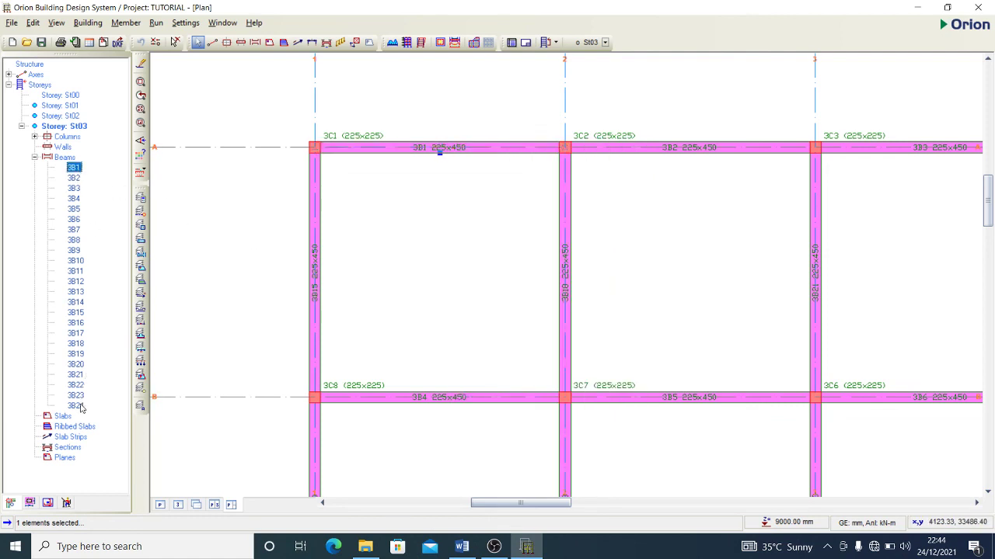
right_click(78, 342)
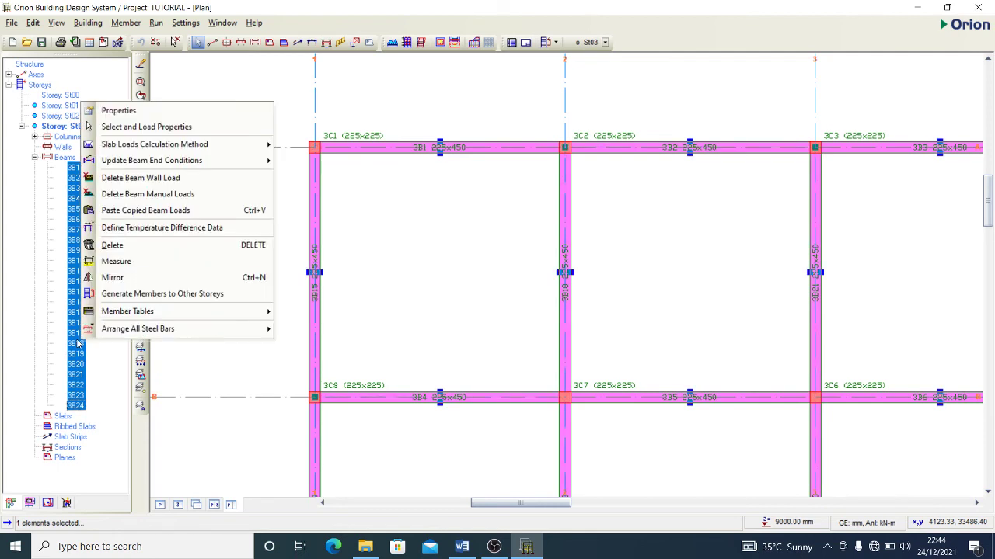
left_click(122, 211)
left_click(552, 318)
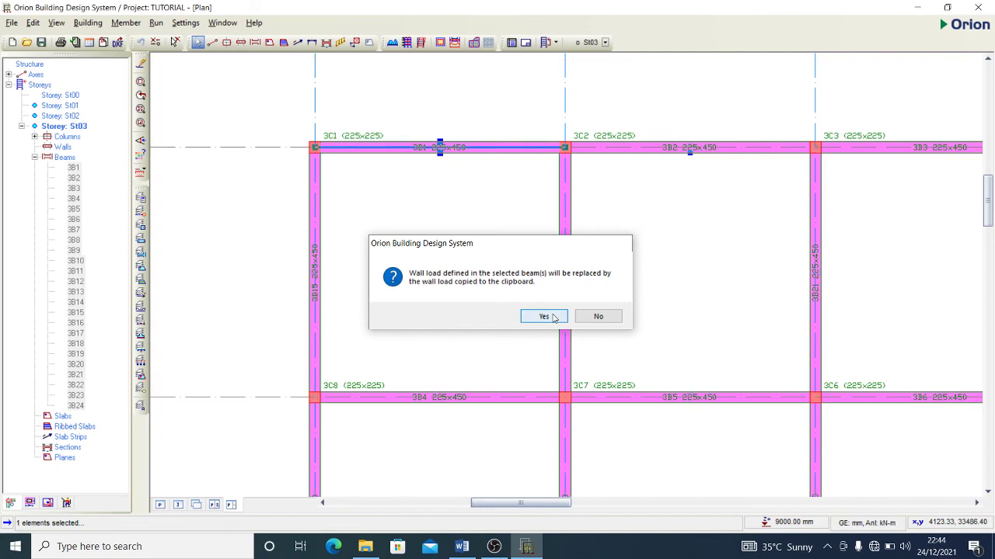
scroll(613, 446, "down", 3)
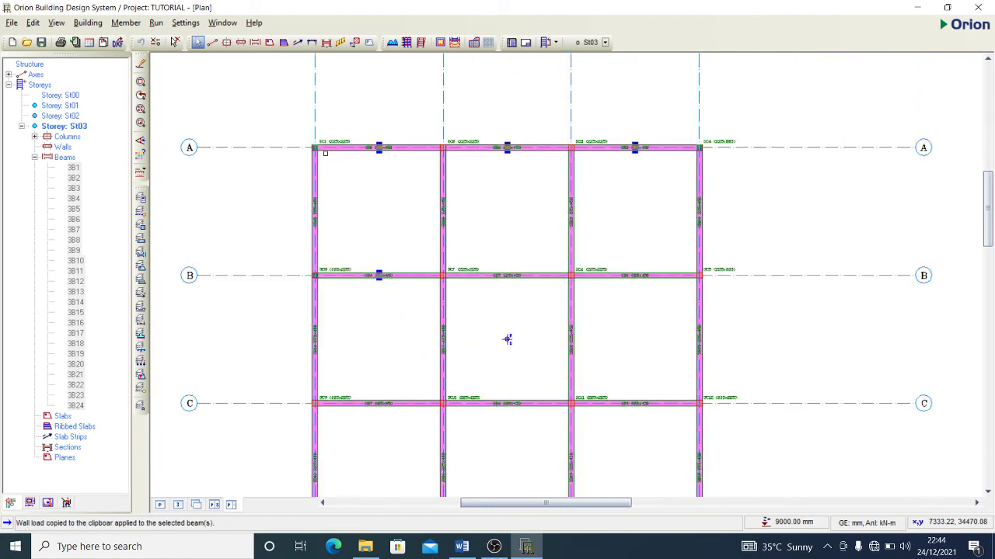
scroll(435, 207, "down", 1)
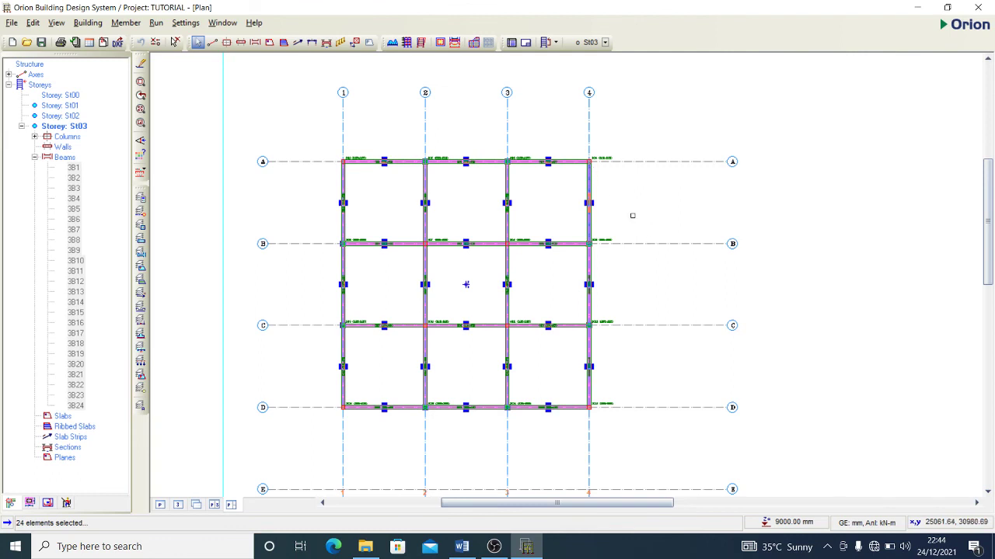
- Clear the beam selection and collapse the whole Storeys branch of the structure tree
left_click(34, 158)
left_click(21, 126)
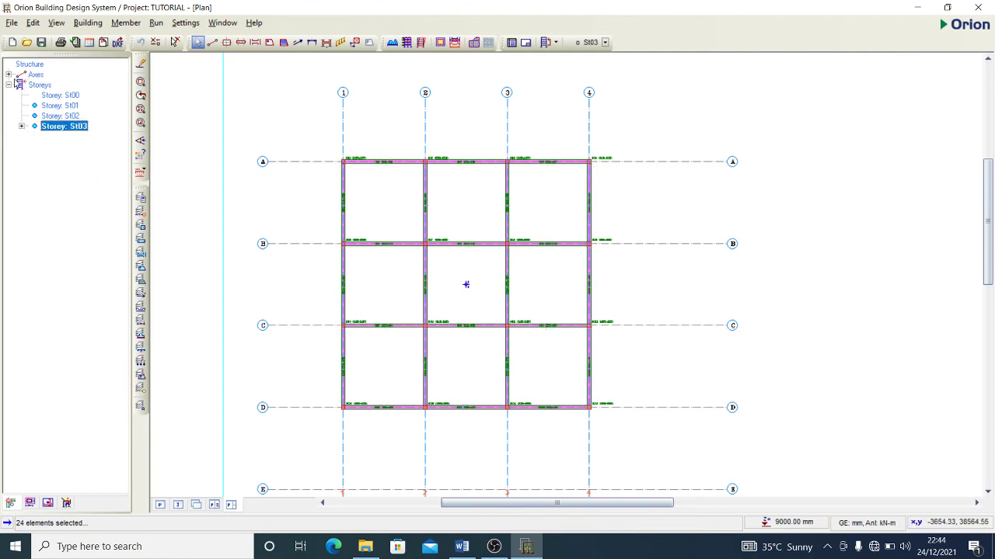
left_click(8, 85)
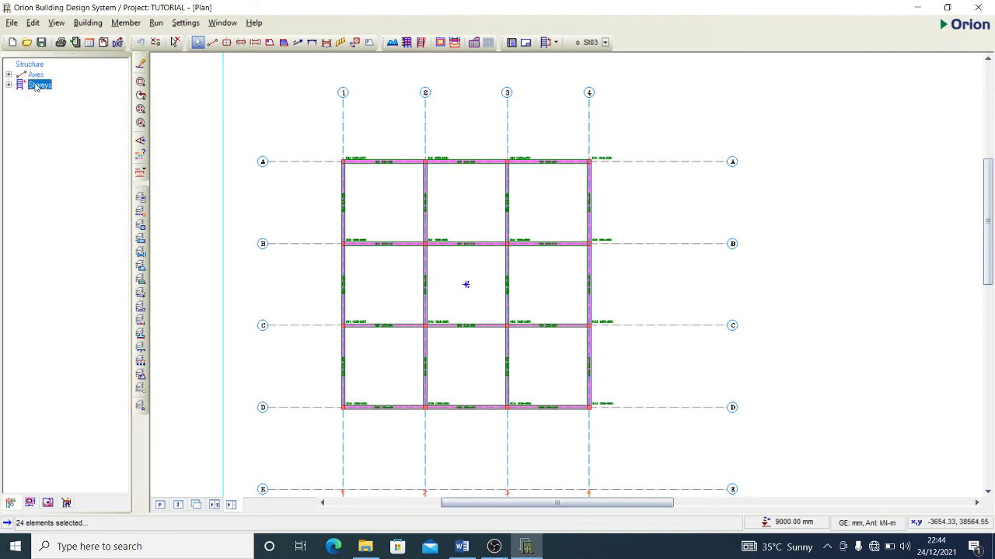
right_click(45, 87)
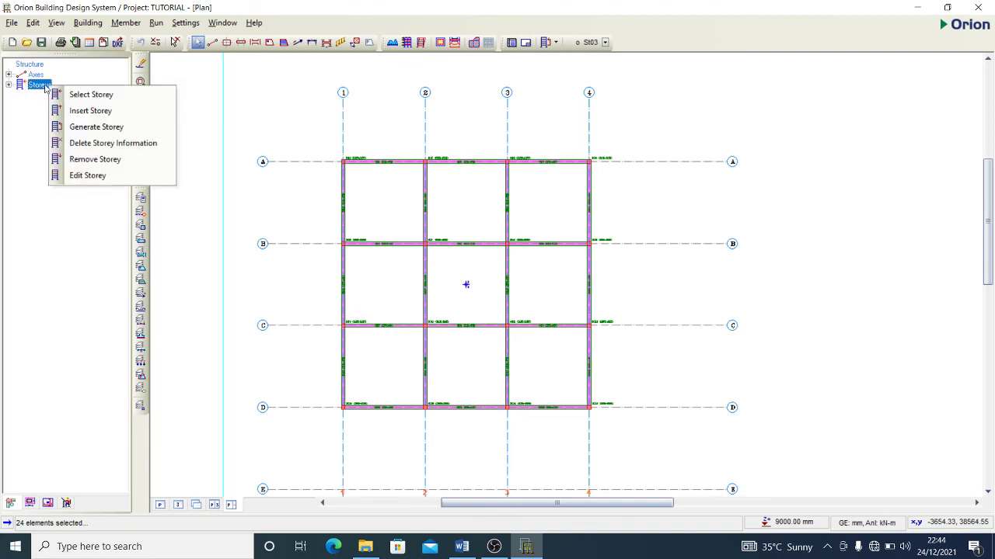
left_click(29, 76)
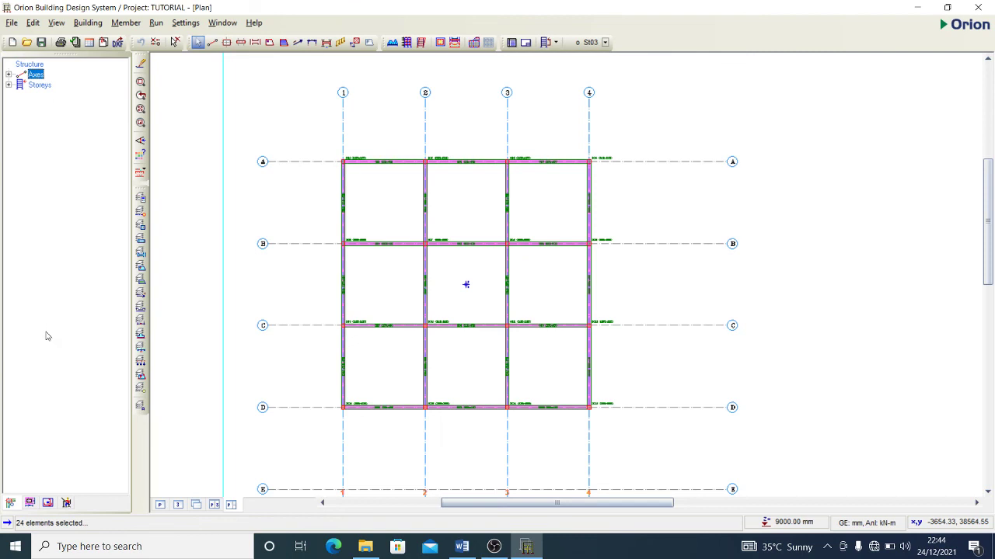
- Show the building in 3D and examine the frame and wall loads of all storeys from several angles
left_click(178, 506)
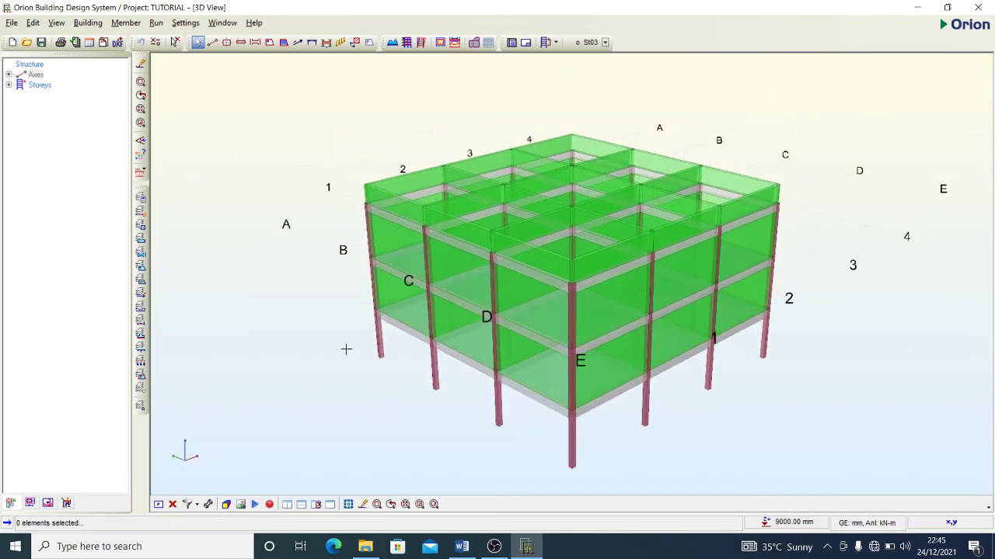
middle_click_drag(489, 414, 366, 399)
scroll(734, 358, "up", 4)
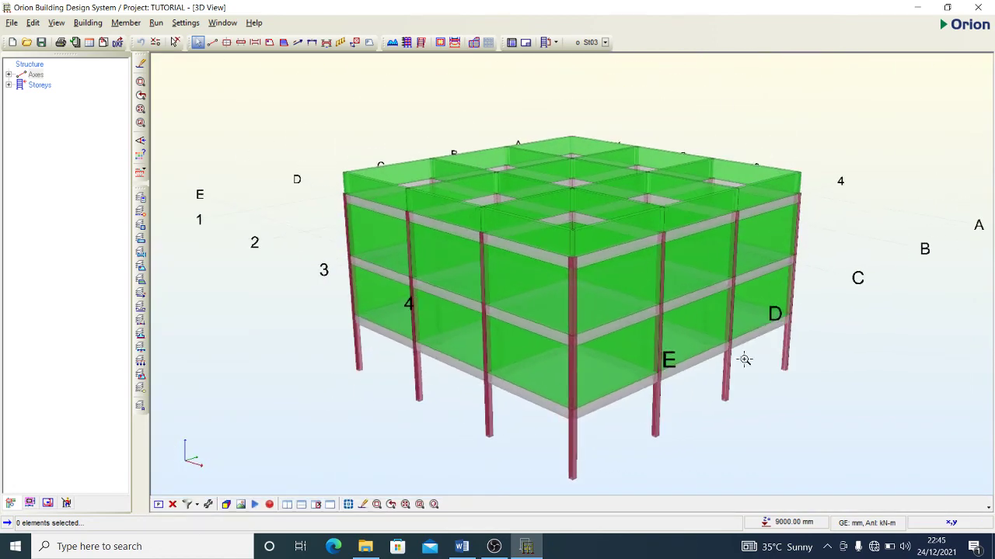
middle_click_drag(742, 413, 757, 426)
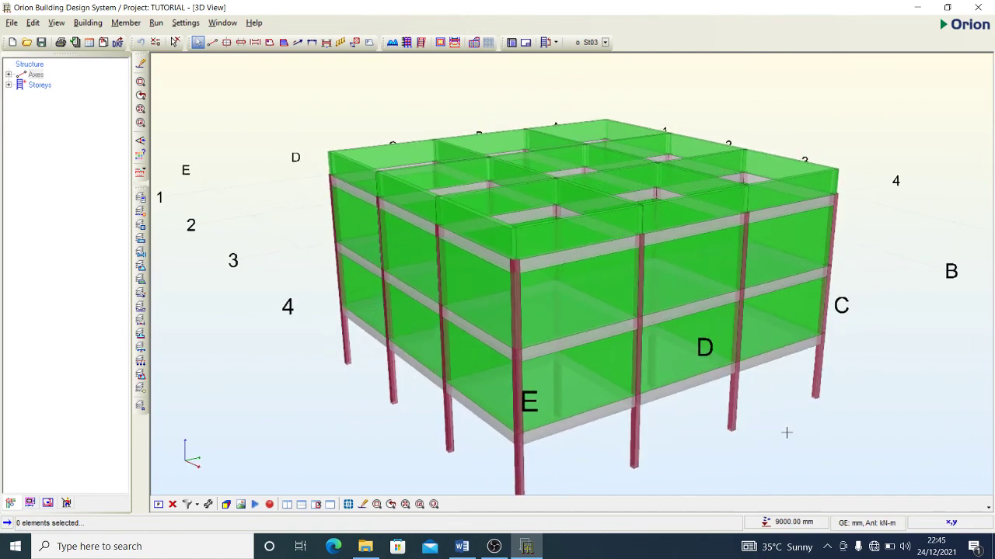
middle_click_drag(775, 425, 808, 452)
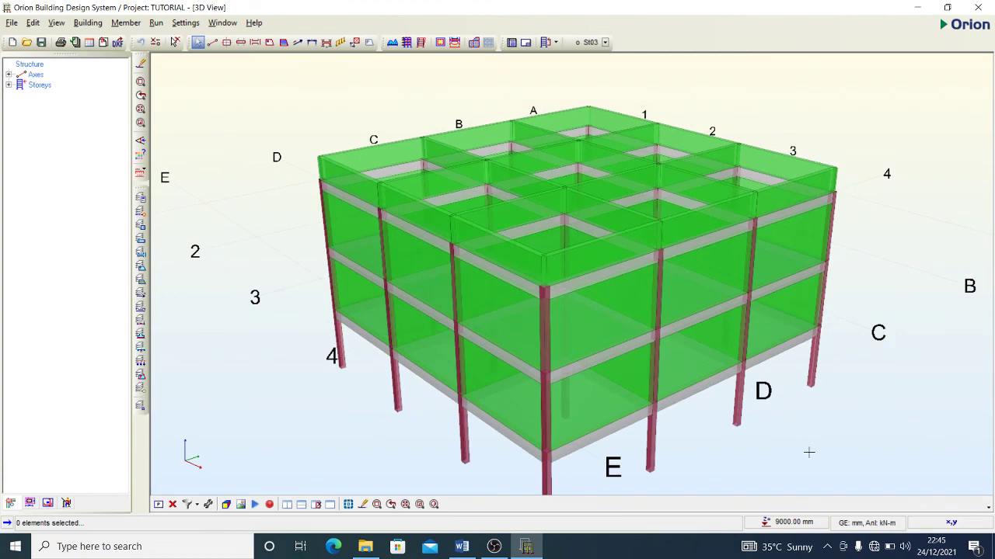
middle_click_drag(759, 349, 797, 380)
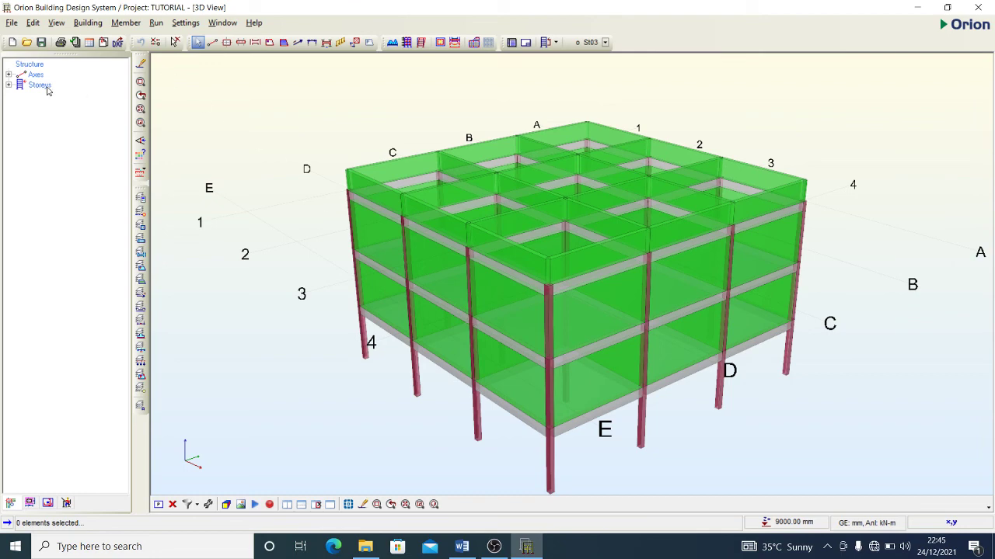
- Make St01 the current storey and display its plan with the slabs between axes A to D and 1 to 4
left_click(141, 95)
key("Escape")
double_click(32, 86)
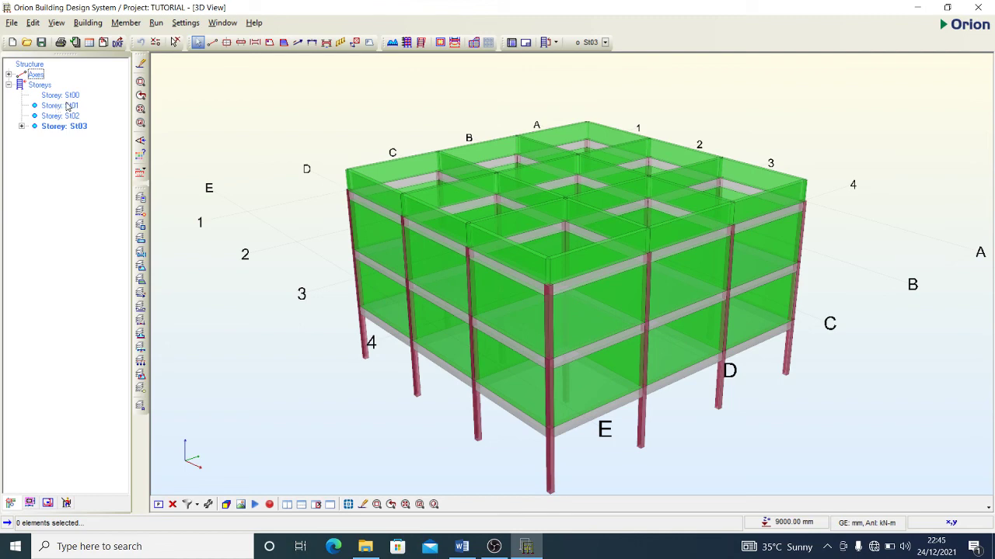
left_click(67, 106)
double_click(67, 105)
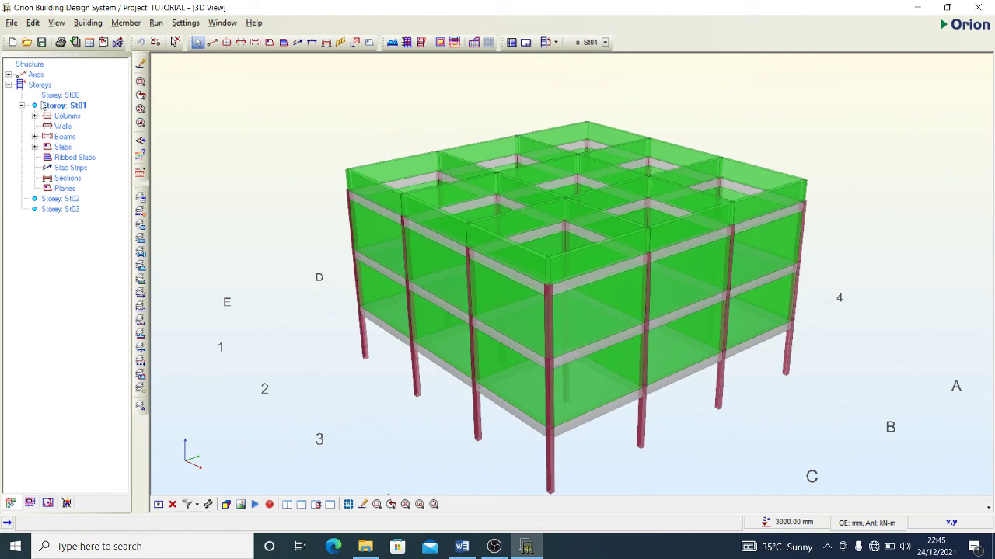
left_click(158, 505)
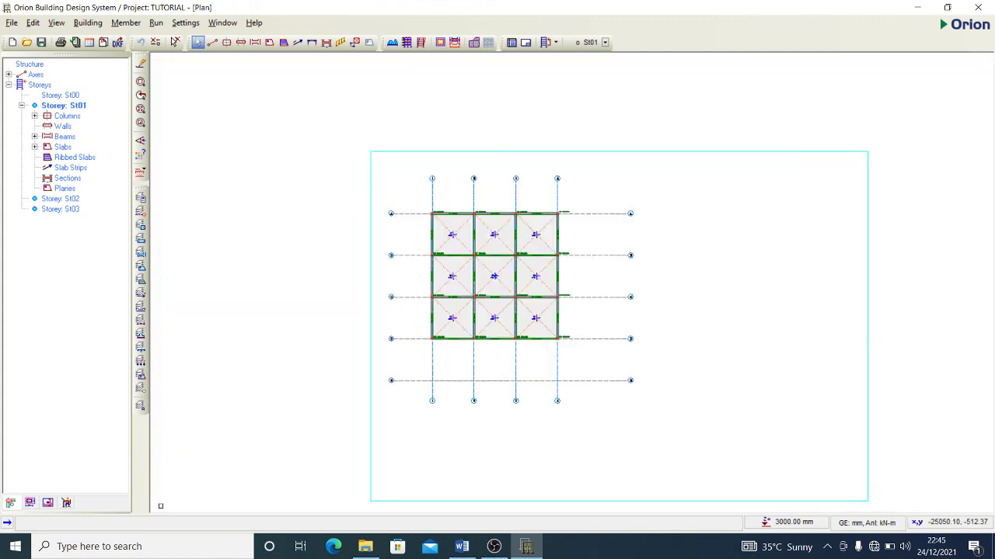
scroll(464, 315, "up", 1)
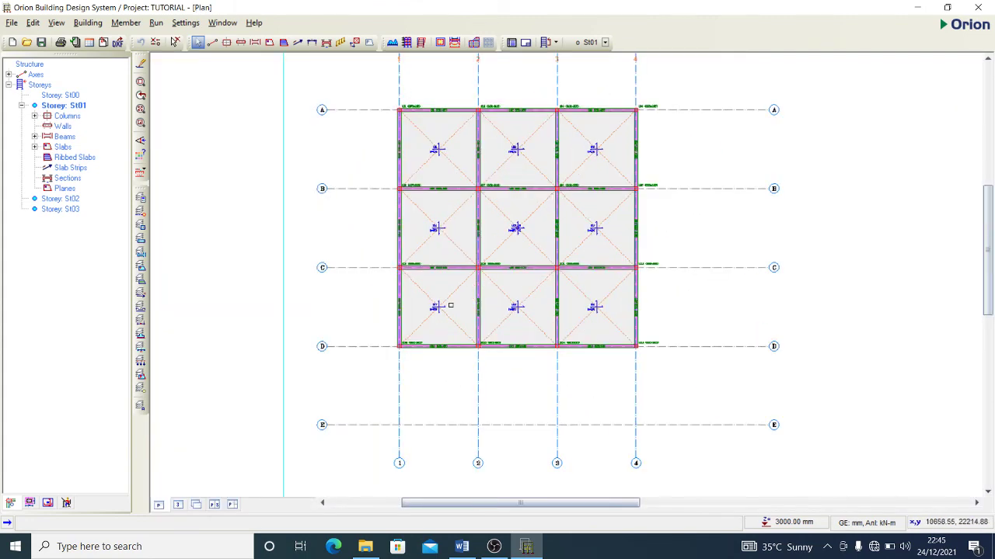
scroll(481, 112, "up", 1)
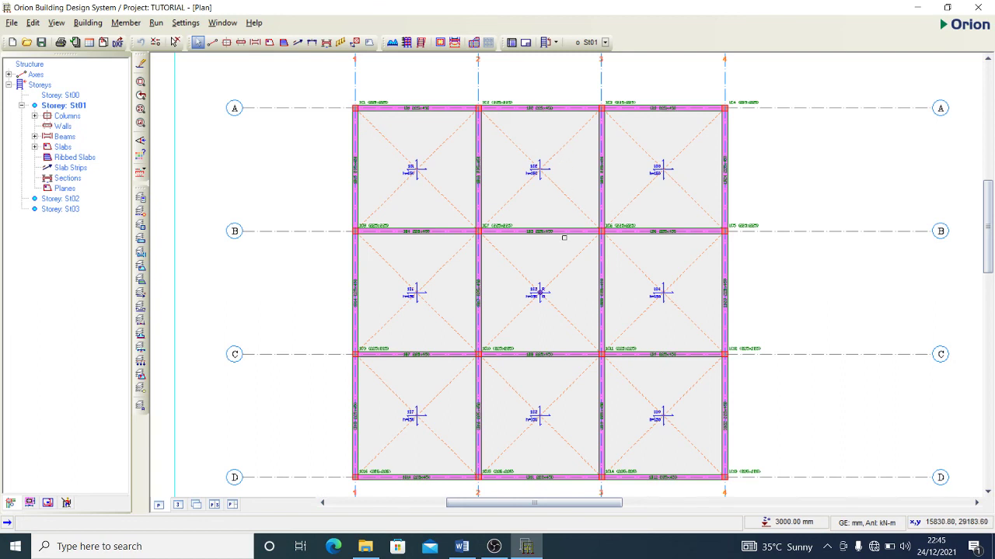
mouse_move(584, 250)
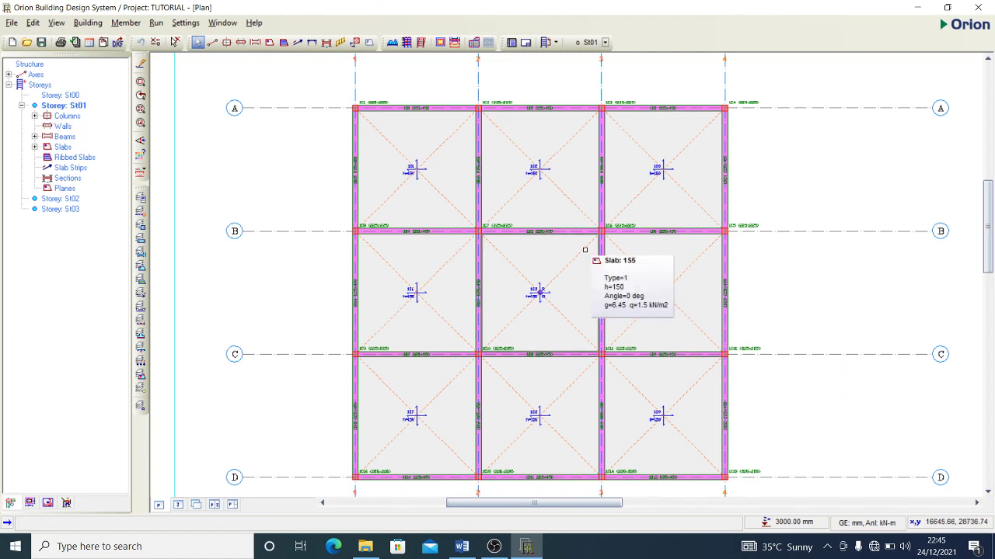